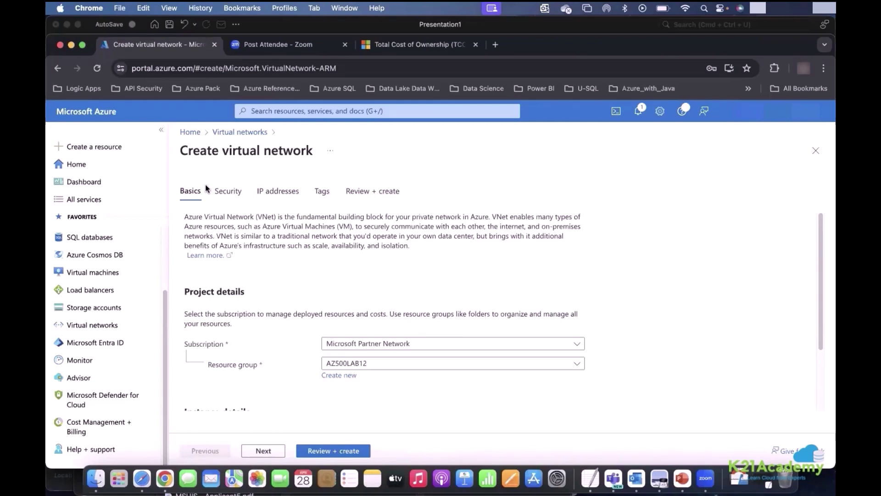
# Create a new resource group named vnetdemo-rg for the virtual network.
pyautogui.scroll(-3, 252, 249)
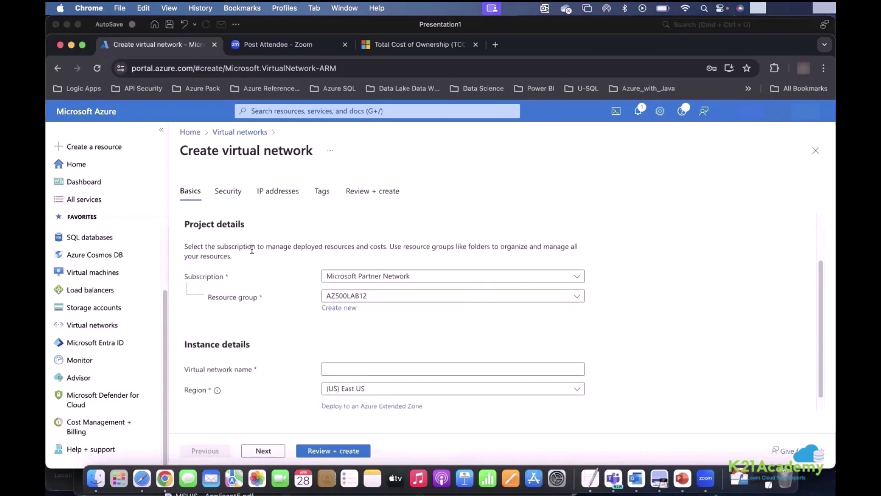
pyautogui.click(339, 311)
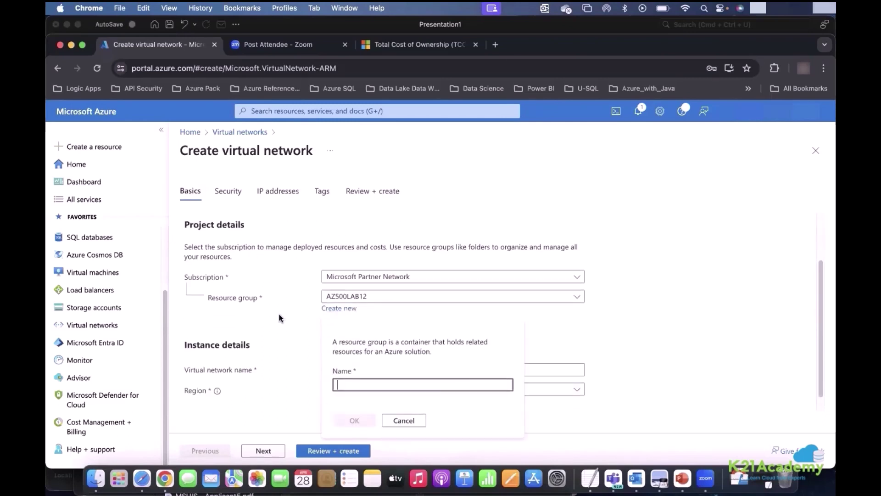
pyautogui.write('vnetdemo-rg')
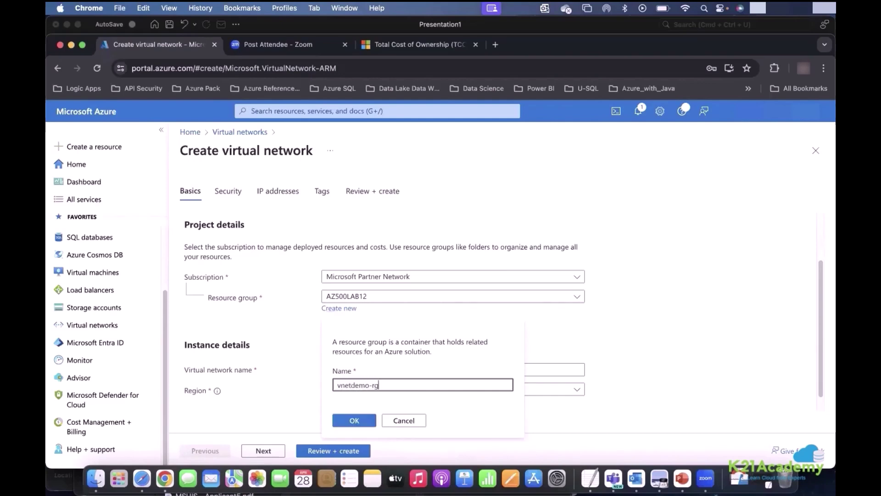
pyautogui.click(348, 421)
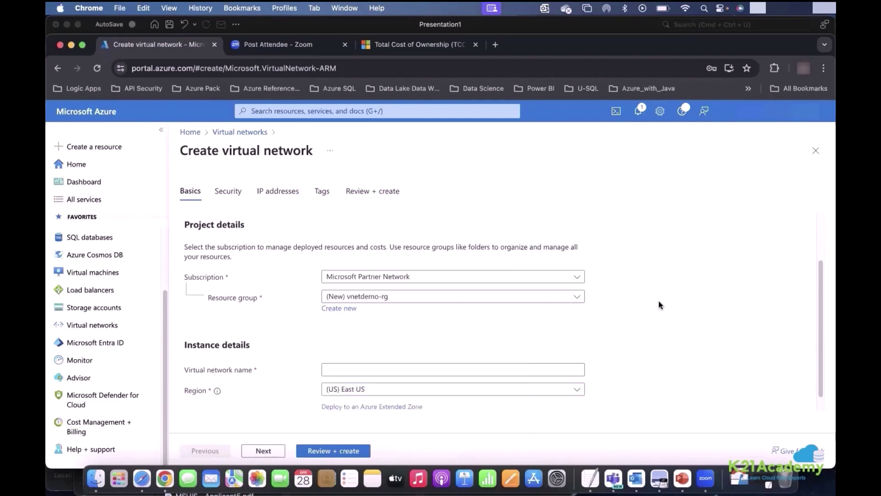
# Name the virtual network myVNET in the instance details.
pyautogui.scroll(-1, 659, 301)
pyautogui.click(394, 354)
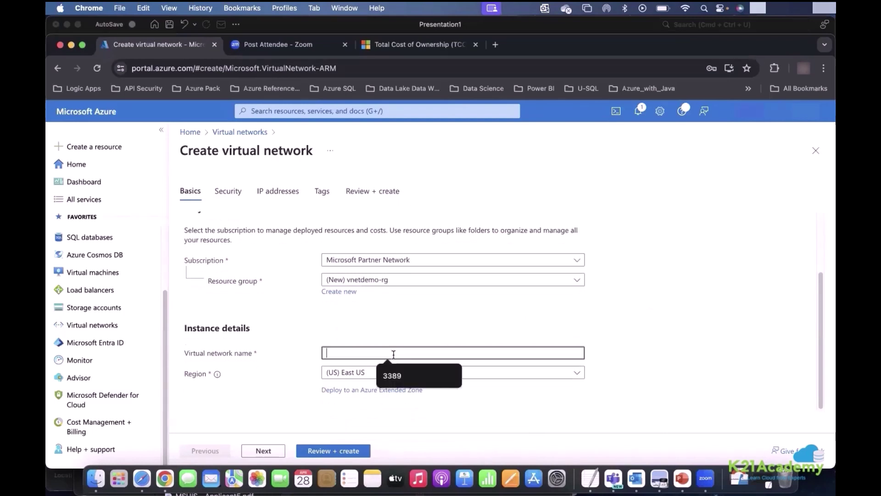
pyautogui.write('myVNET')
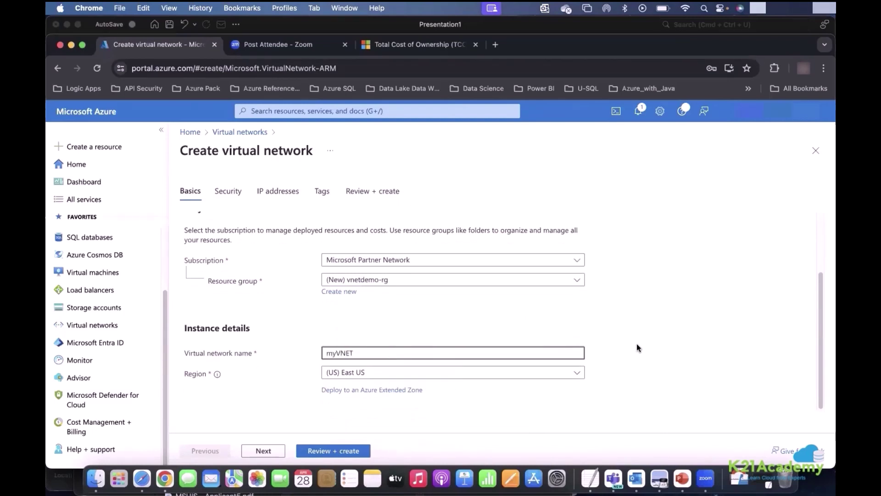
pyautogui.click(637, 346)
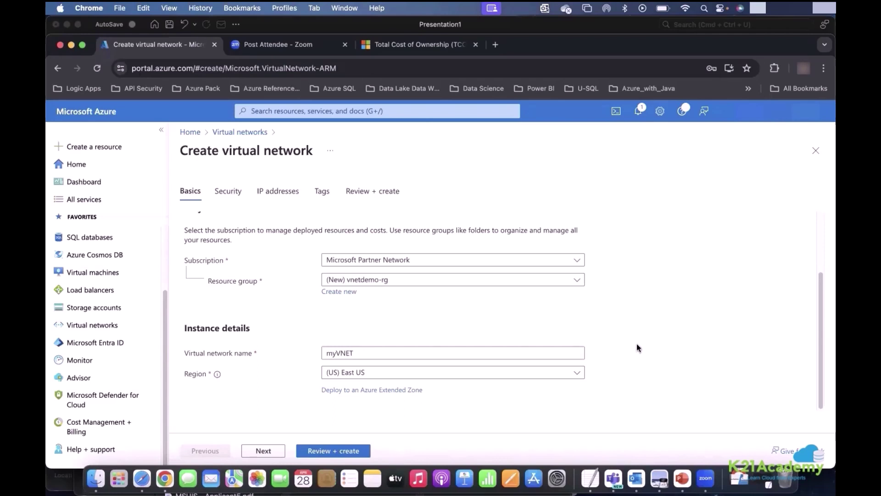
# Search Google for "Azure Resource naming conventions" in a new browser tab.
pyautogui.click(495, 44)
pyautogui.click(502, 64)
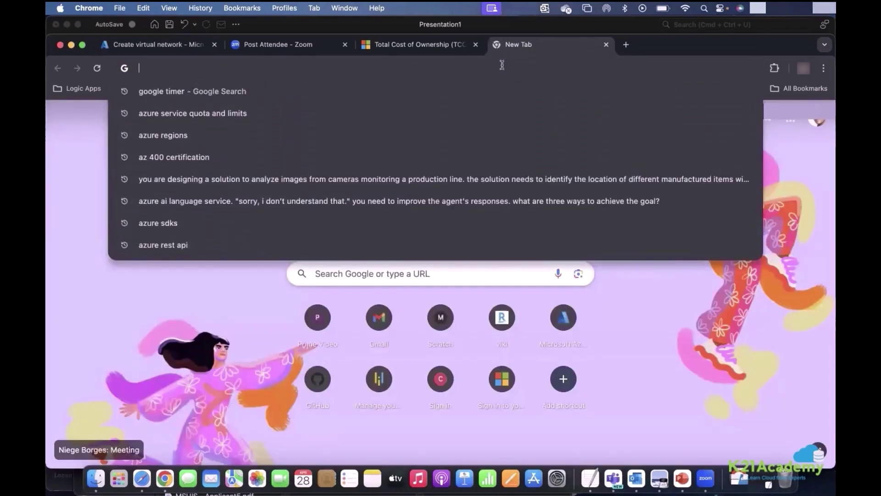
pyautogui.write('Azre')
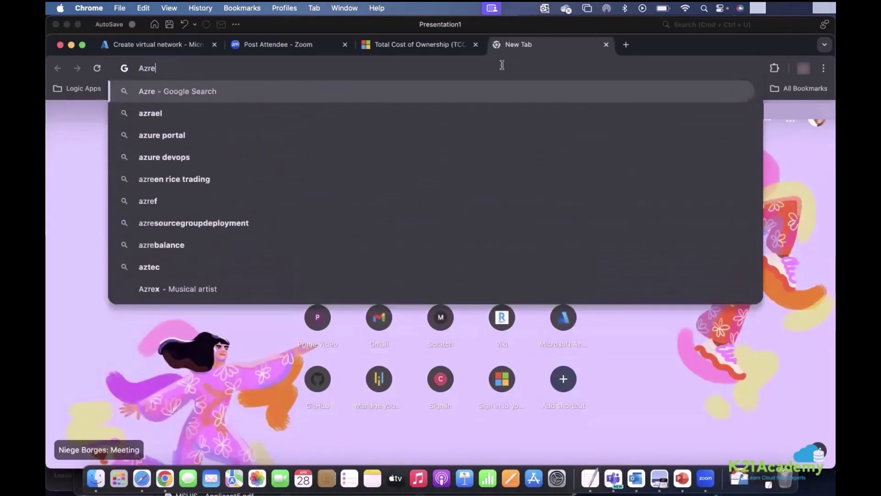
pyautogui.press('BackSpace')
pyautogui.press('BackSpace')
pyautogui.write('ure Resource ')
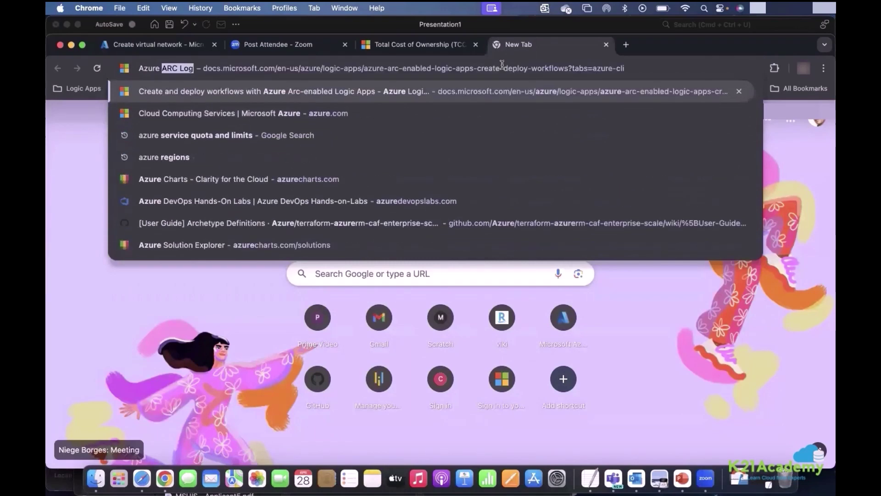
pyautogui.write('nami')
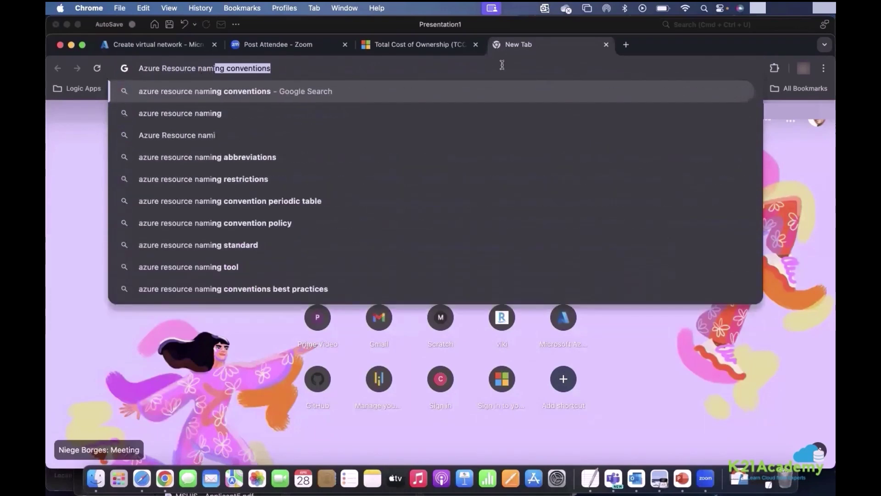
pyautogui.press('Right')
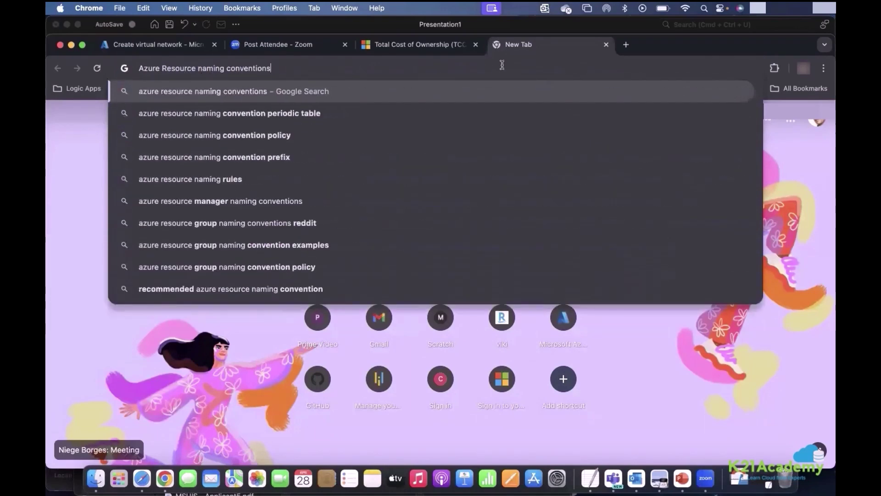
pyautogui.press('Return')
# Open the Microsoft Learn results on Azure resource naming rules and restrictions and on defining a naming convention in separate new tabs.
pyautogui.scroll(-1, 457, 288)
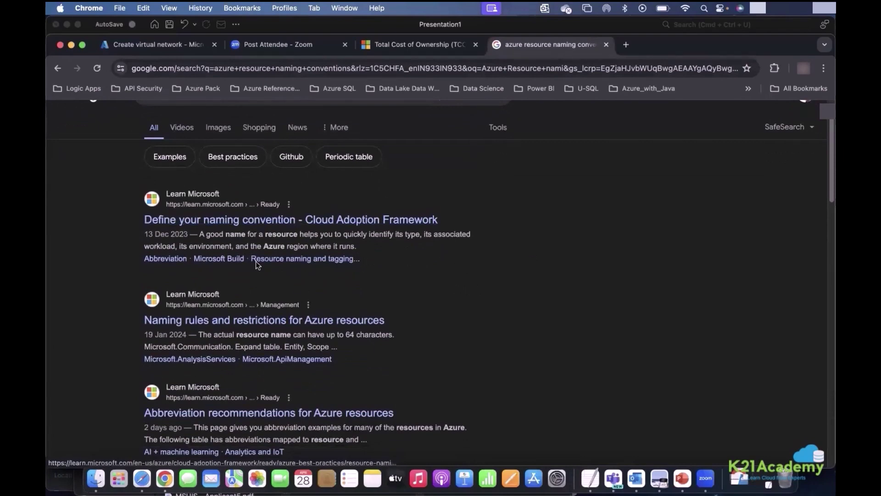
pyautogui.rightClick(272, 320)
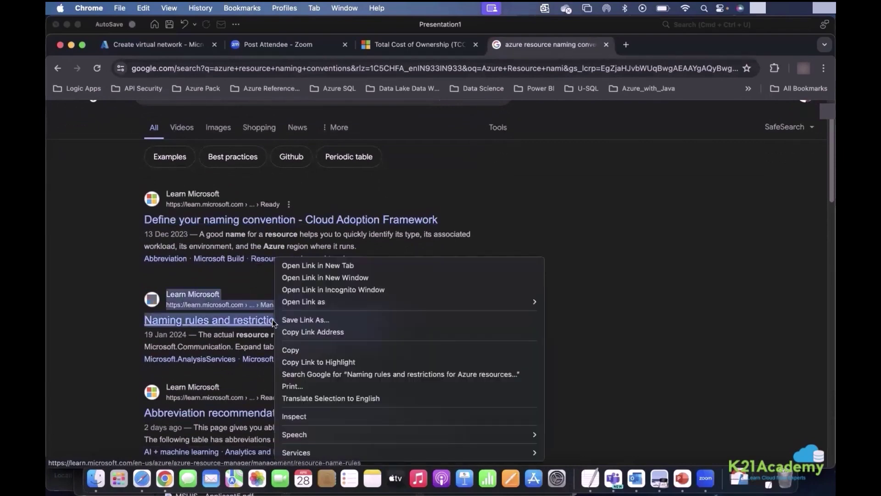
pyautogui.click(312, 266)
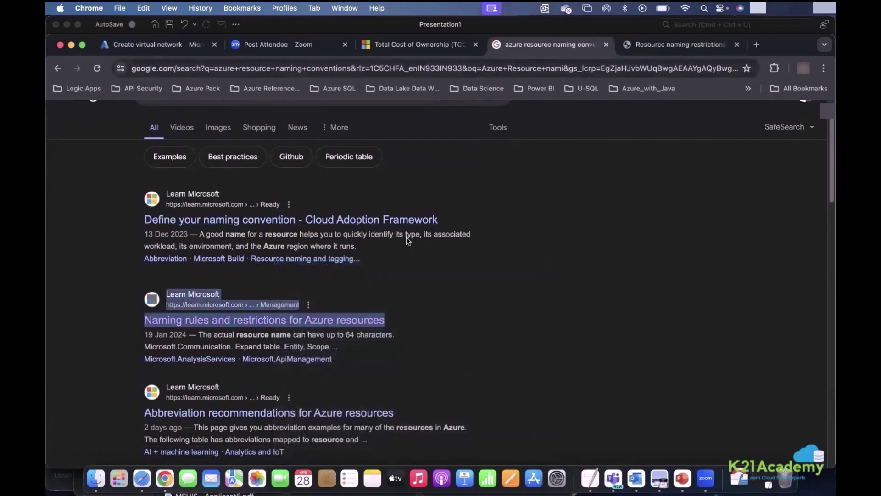
pyautogui.rightClick(382, 224)
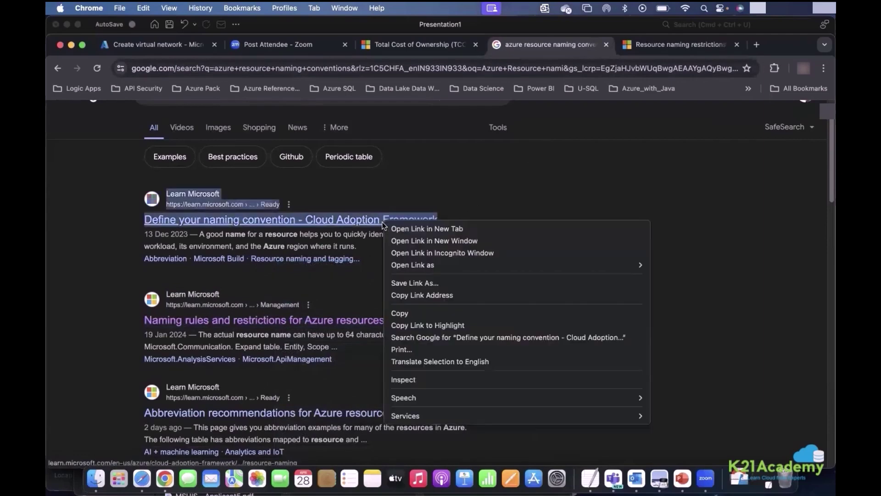
pyautogui.click(404, 229)
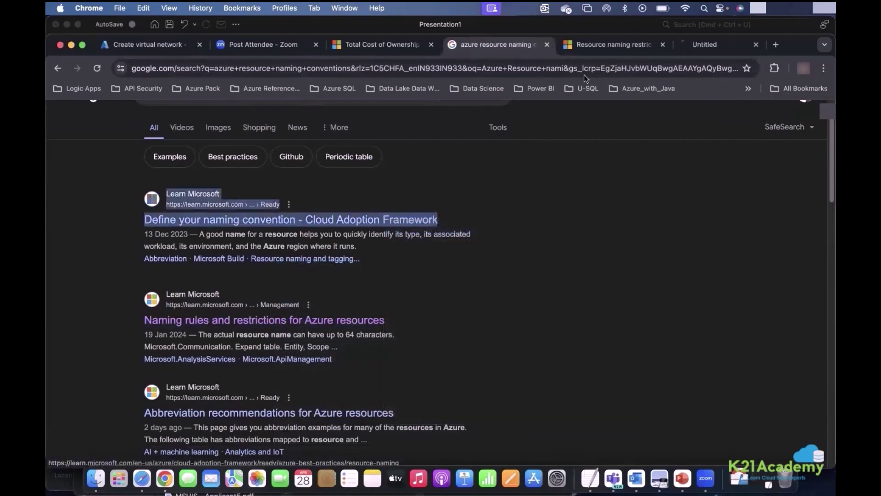
# Examine the "Define your naming convention" article, covering the resource name diagram, the recommended naming components and the scope levels.
pyautogui.click(690, 40)
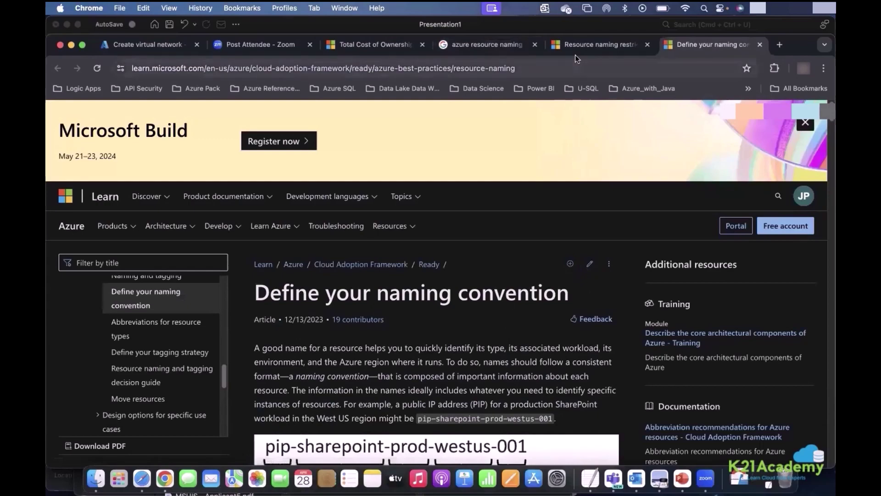
pyautogui.scroll(-1, 477, 276)
pyautogui.scroll(-5, 476, 276)
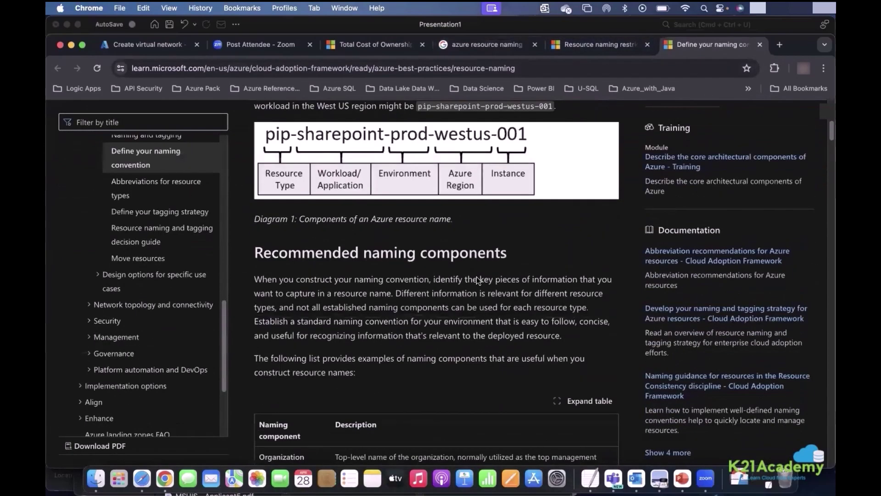
pyautogui.scroll(3, 476, 277)
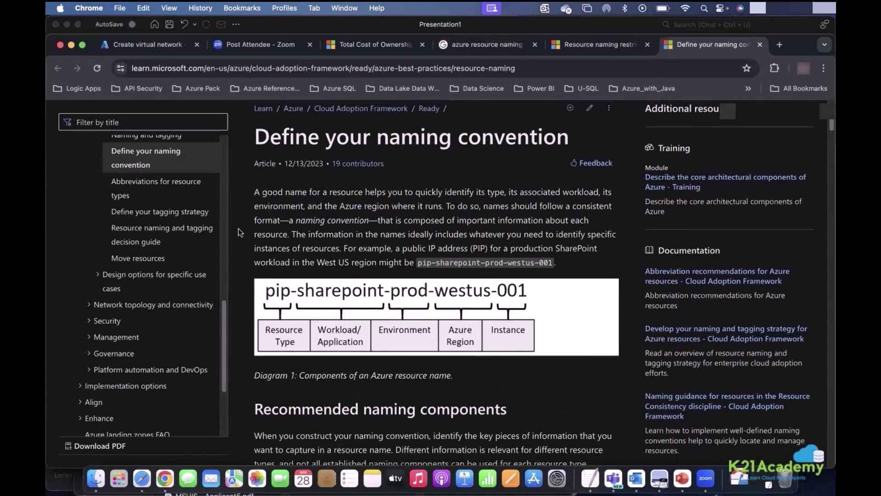
pyautogui.scroll(5, 239, 227)
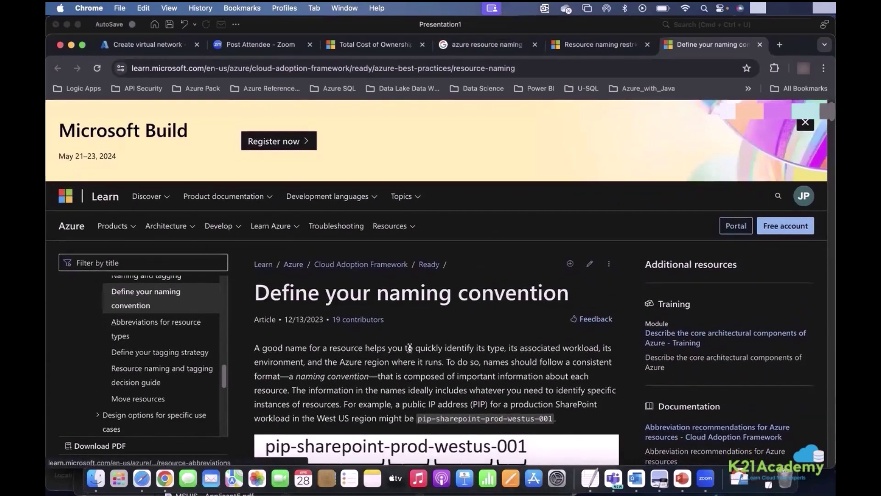
pyautogui.scroll(-5, 410, 348)
pyautogui.scroll(-2, 410, 348)
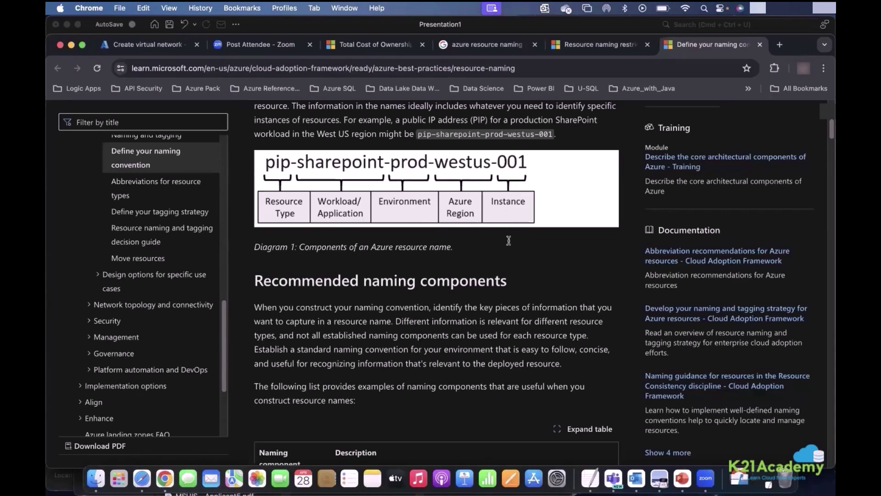
pyautogui.scroll(-7, 509, 241)
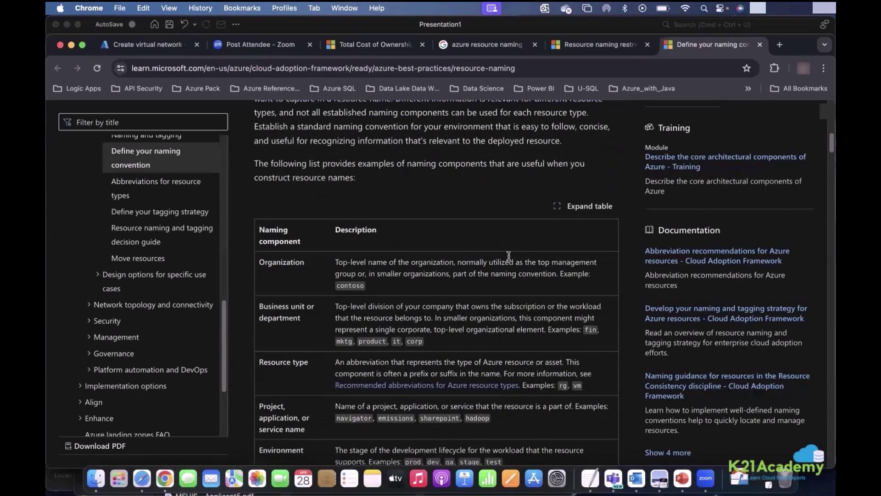
pyautogui.scroll(-2, 510, 258)
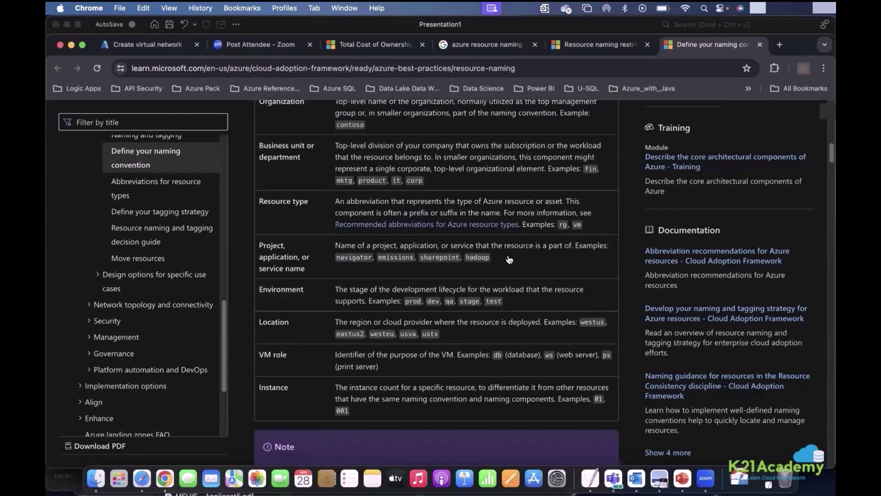
pyautogui.scroll(-2, 509, 259)
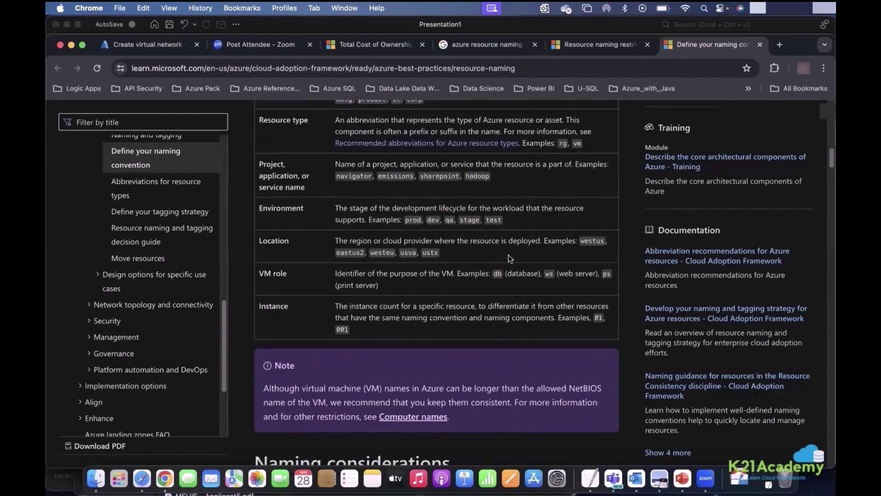
pyautogui.scroll(-10, 510, 258)
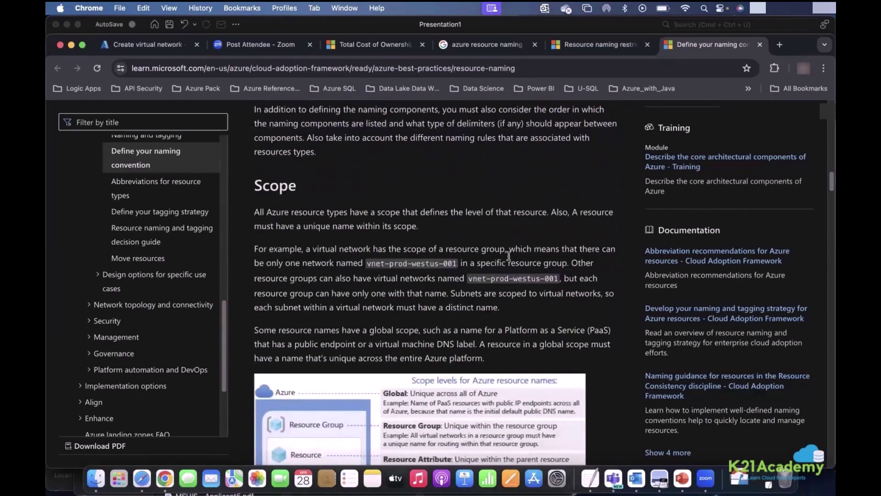
pyautogui.scroll(-6, 509, 256)
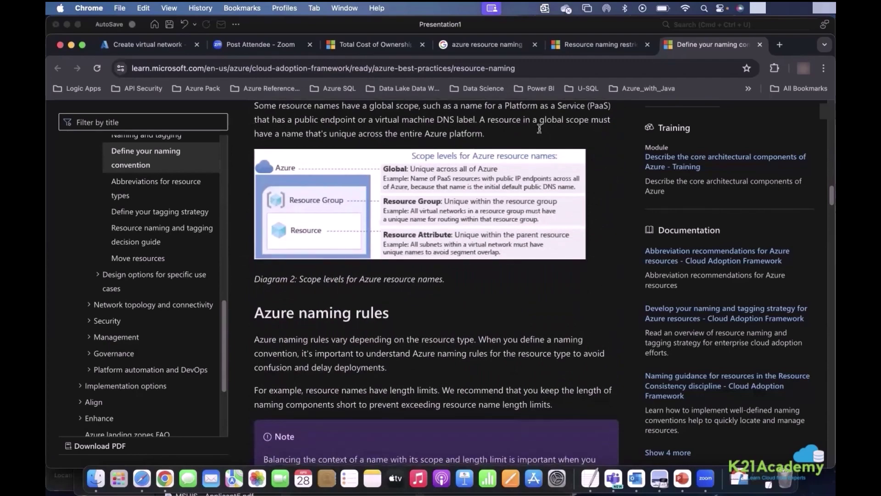
# Review the "Naming rules and restrictions for Azure resources" article, examining the scope, length and valid characters listed for the Microsoft.AnalysisServices and Microsoft.ApiManagement entities.
pyautogui.click(577, 48)
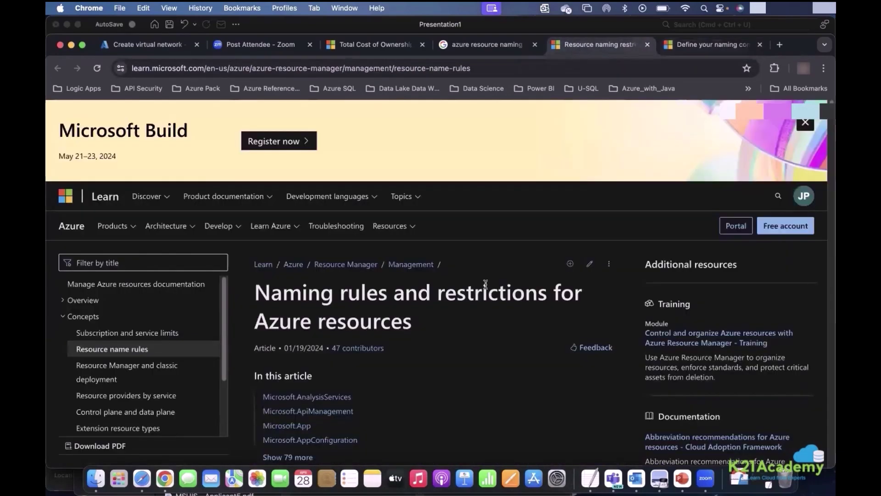
pyautogui.scroll(-15, 486, 285)
pyautogui.scroll(-8, 485, 284)
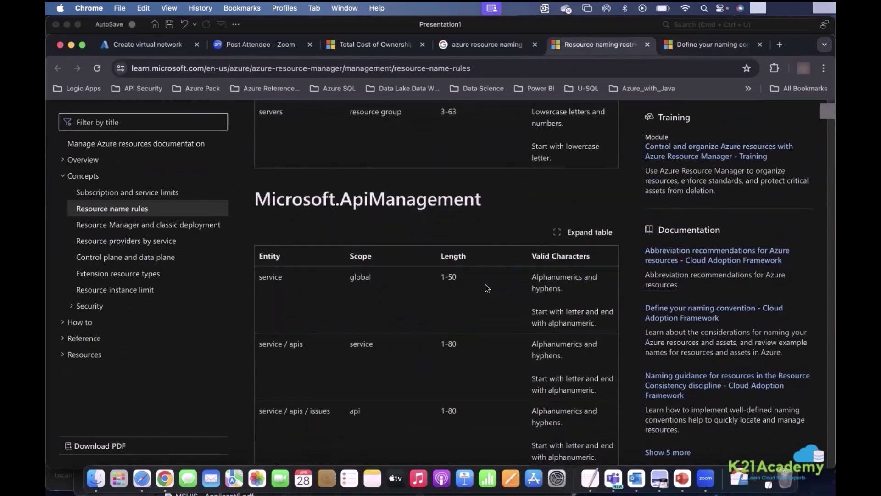
pyautogui.scroll(-4, 486, 288)
pyautogui.scroll(-1, 487, 289)
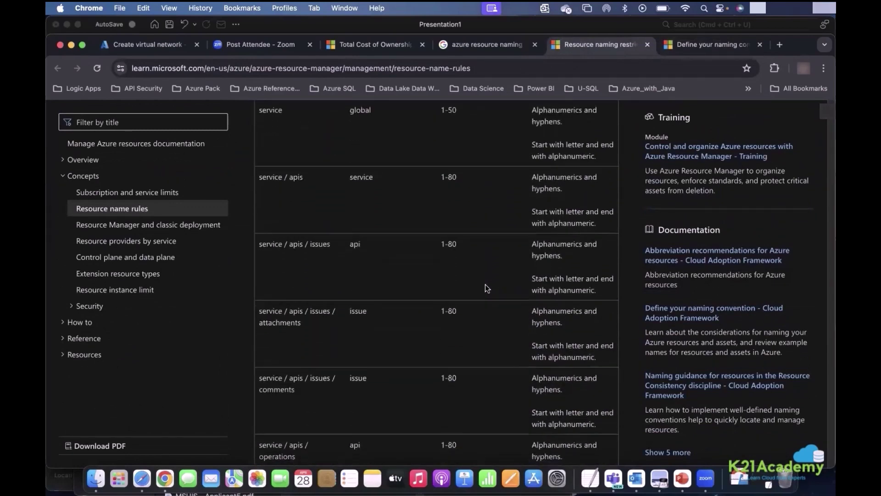
pyautogui.scroll(-9, 487, 288)
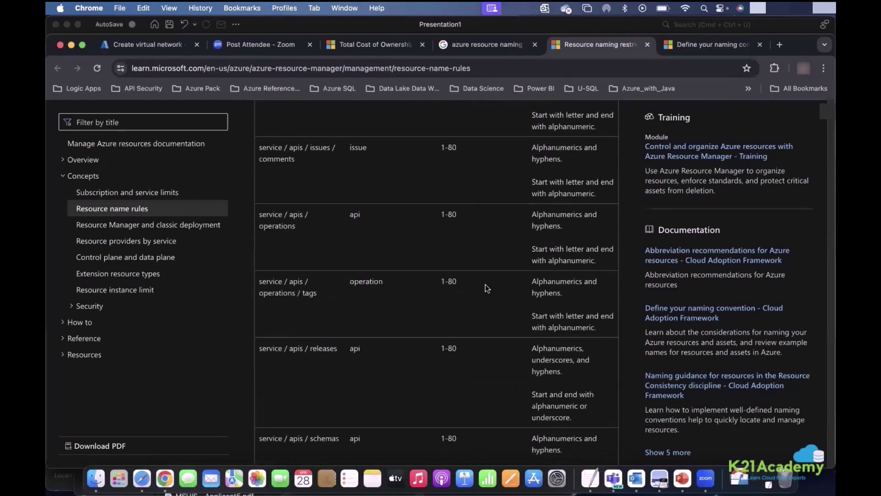
pyautogui.scroll(20, 486, 288)
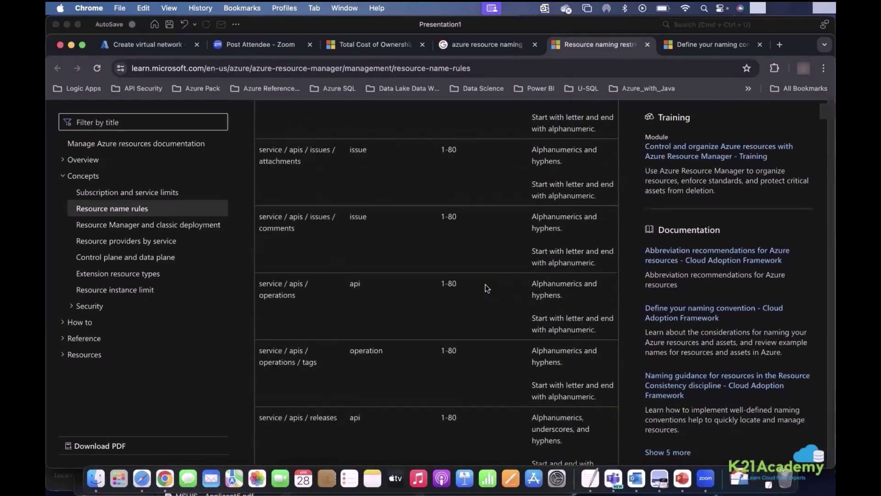
pyautogui.scroll(1, 487, 288)
pyautogui.scroll(-10, 487, 288)
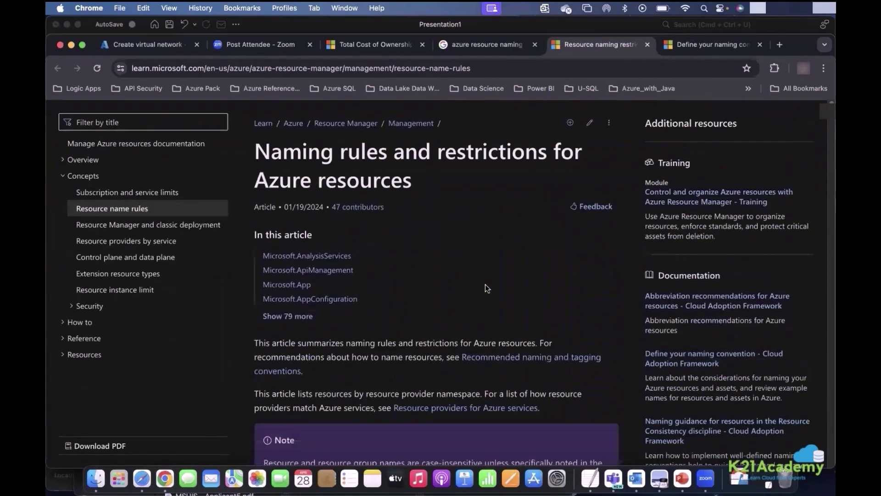
pyautogui.scroll(-3, 487, 288)
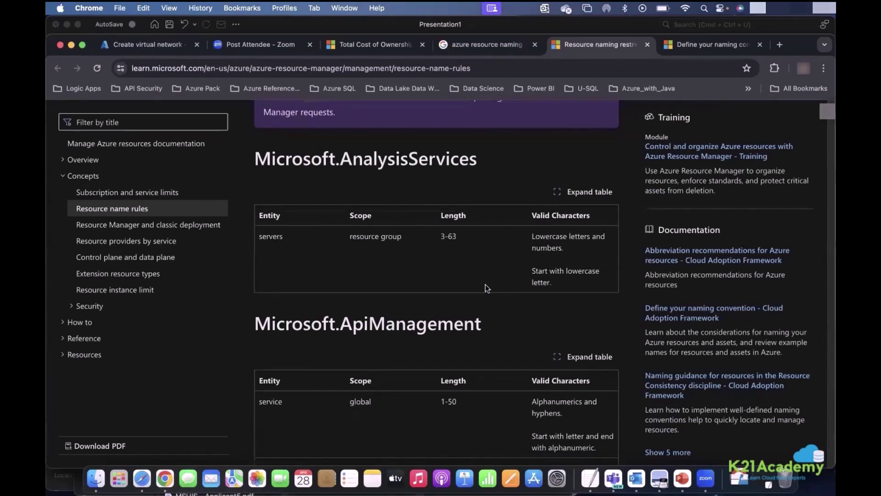
pyautogui.scroll(-2, 486, 288)
pyautogui.scroll(-12, 487, 288)
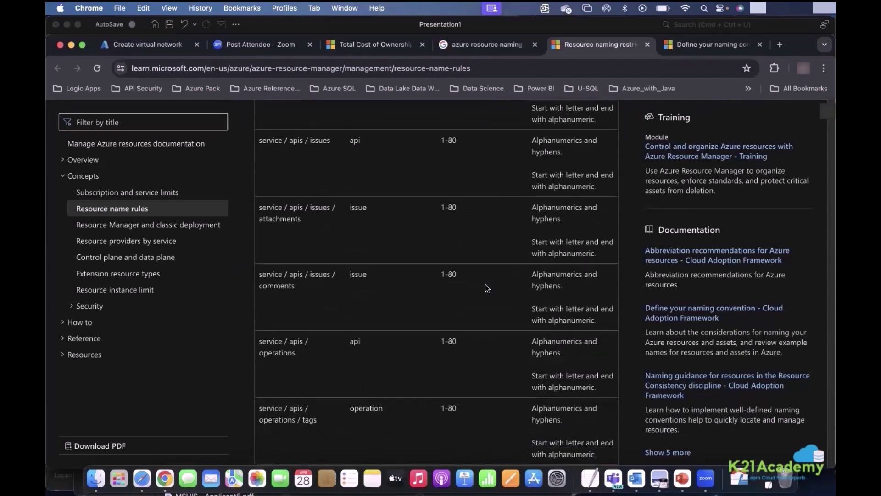
# Review further entries in the Azure resource naming rules article, including the API Management, configurationStores and policy entities.
pyautogui.click(699, 38)
pyautogui.click(591, 45)
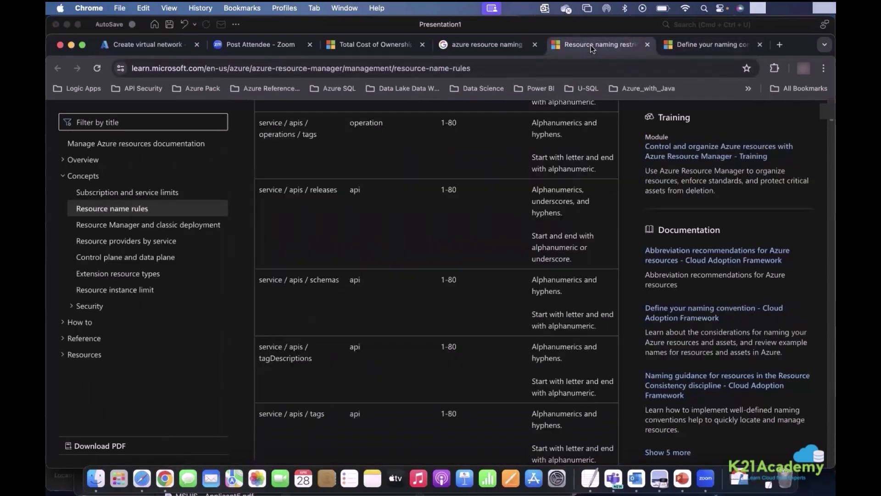
pyautogui.scroll(-12, 453, 212)
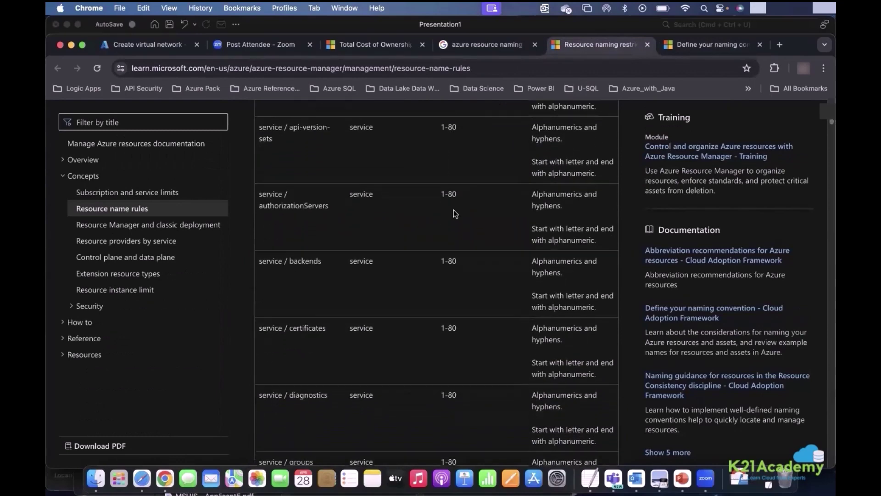
pyautogui.scroll(-15, 453, 210)
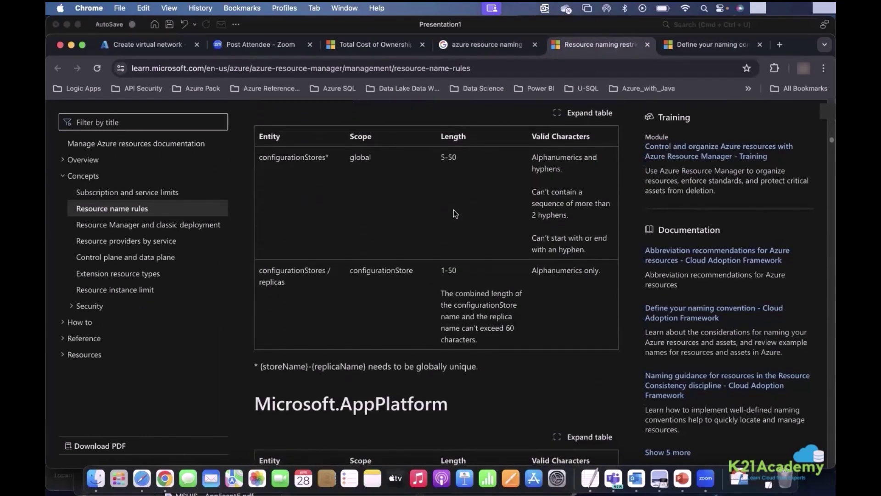
pyautogui.scroll(-10, 455, 214)
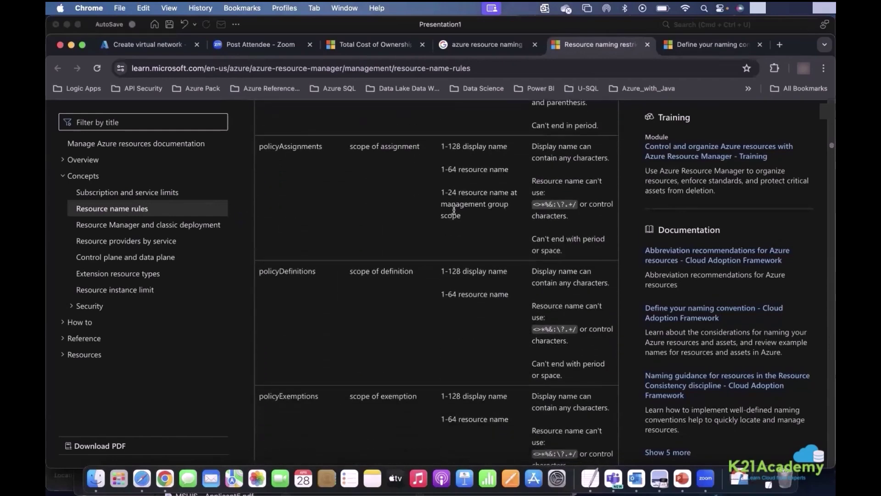
pyautogui.scroll(-2, 454, 210)
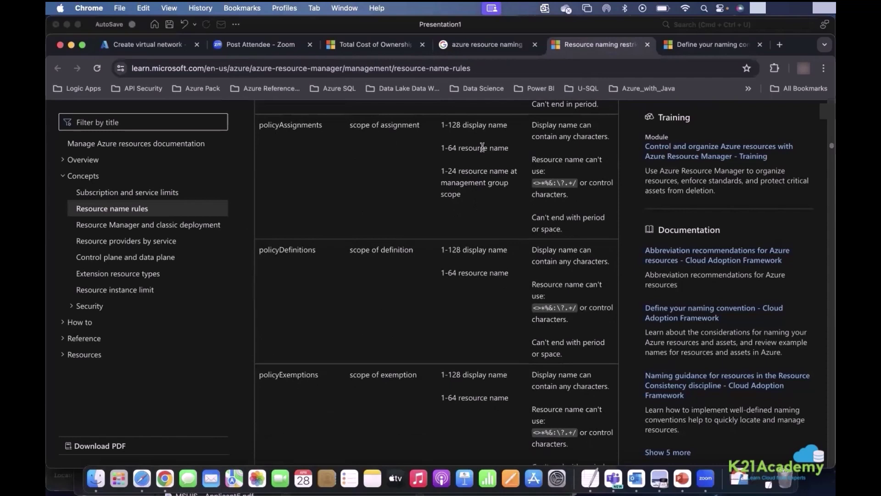
# Close the Google search results and select the web addresses of the naming rules and naming convention articles.
pyautogui.click(535, 44)
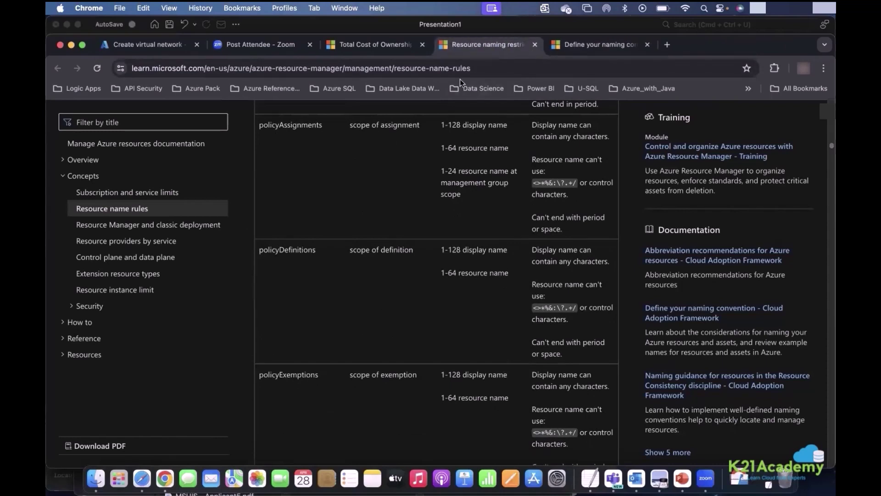
pyautogui.click(505, 68)
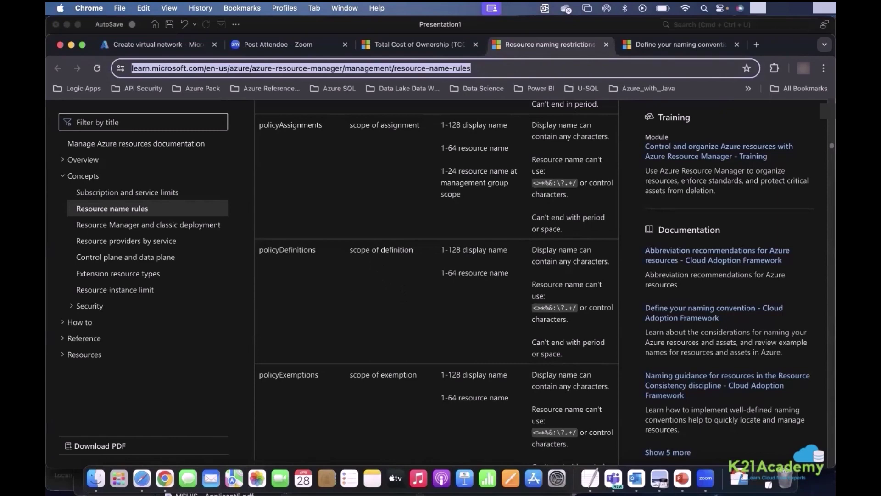
pyautogui.click(665, 44)
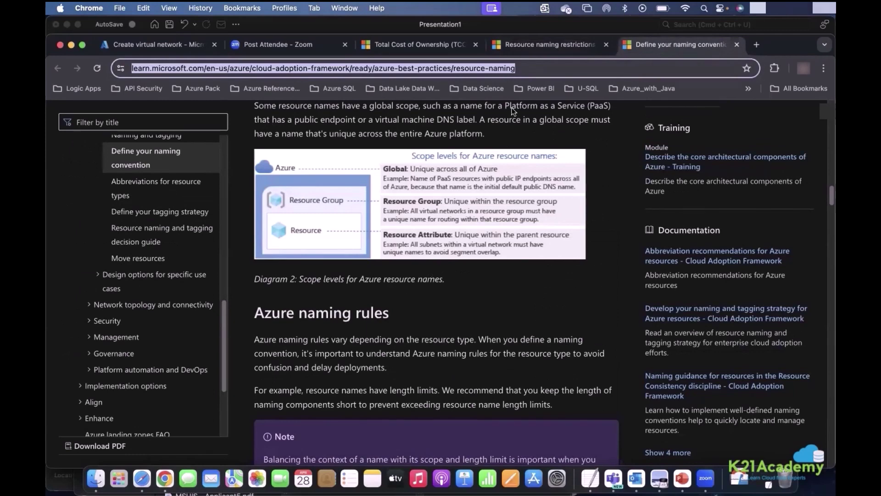
# Return to the virtual network creation form and look through the available regions, keeping (US) East US.
pyautogui.click(194, 46)
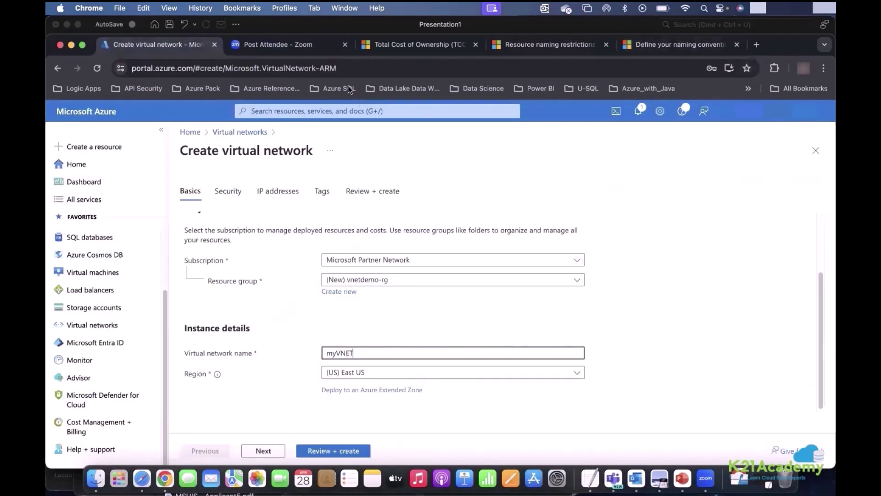
pyautogui.click(645, 344)
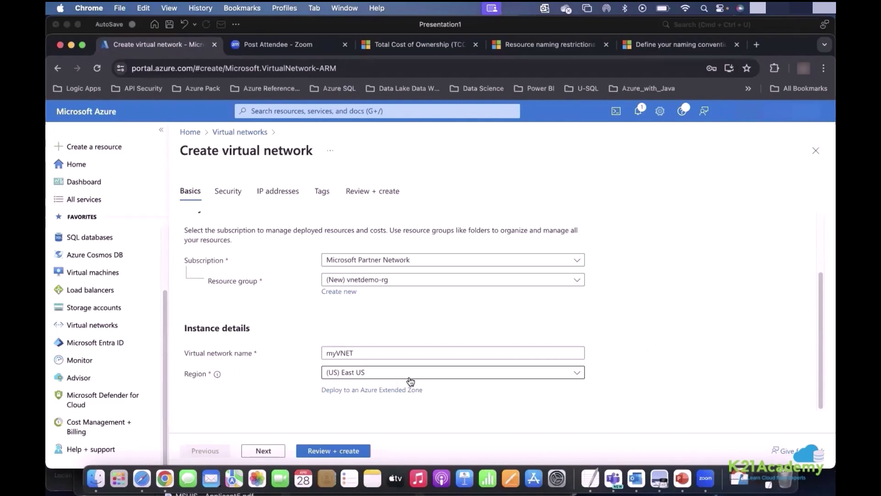
pyautogui.click(578, 375)
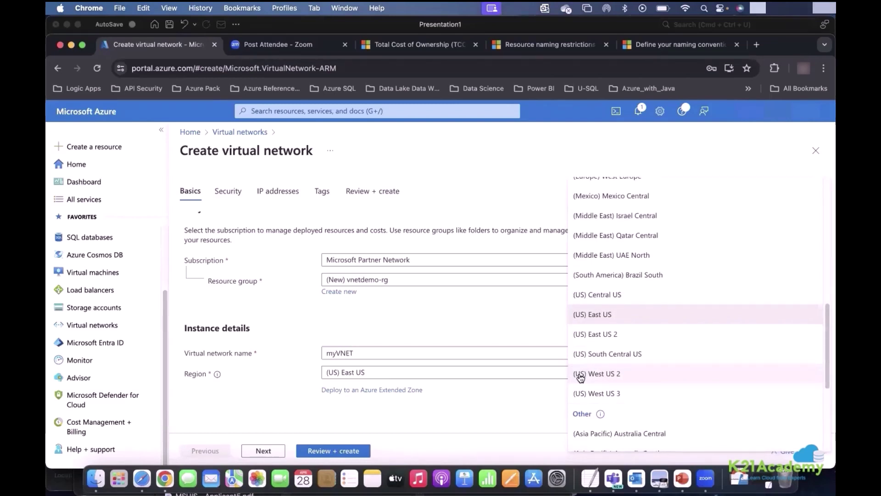
pyautogui.click(497, 315)
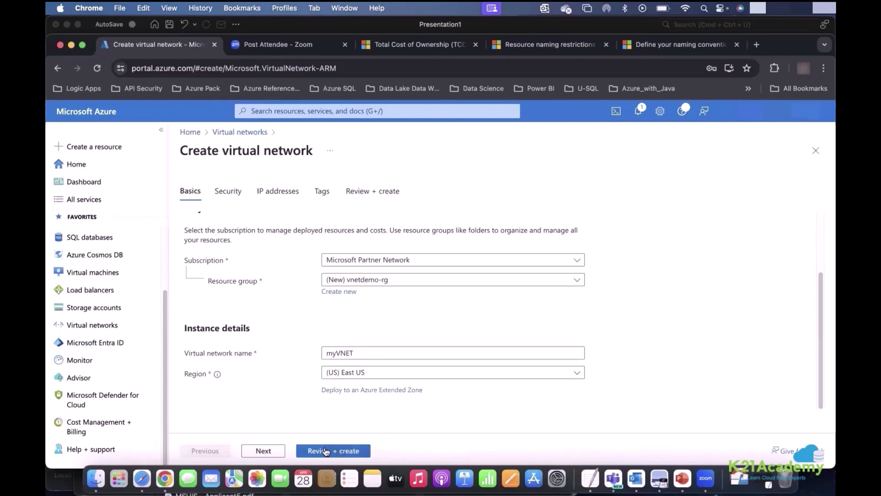
# Continue to the virtual network's Security settings and look over the encryption, Azure Bastion, Azure Firewall and DDoS protection options.
pyautogui.click(265, 452)
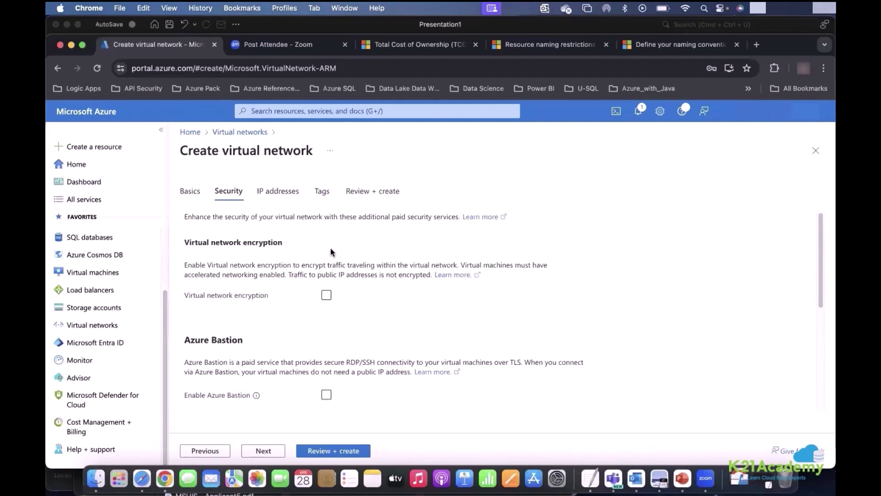
pyautogui.scroll(-5, 332, 252)
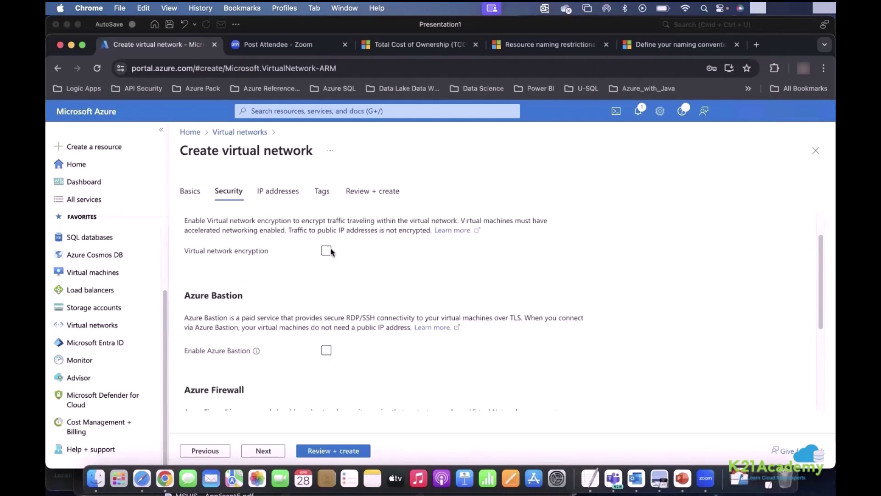
pyautogui.scroll(-3, 331, 252)
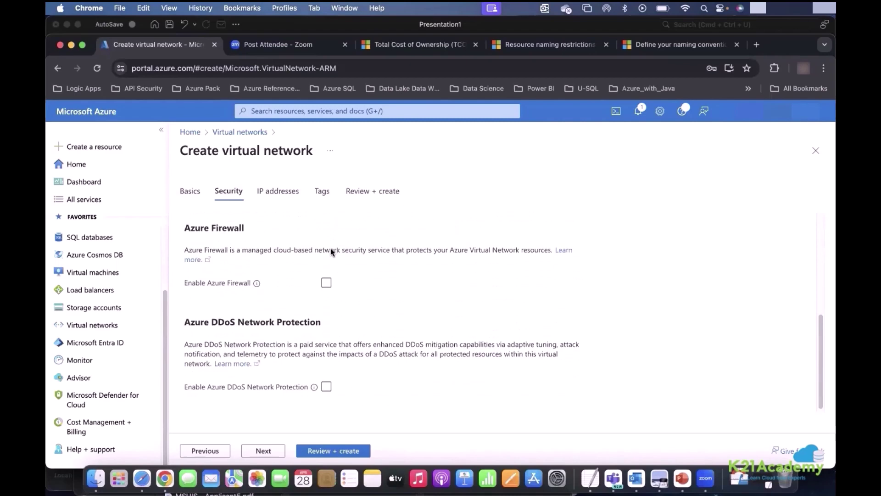
pyautogui.scroll(10, 331, 252)
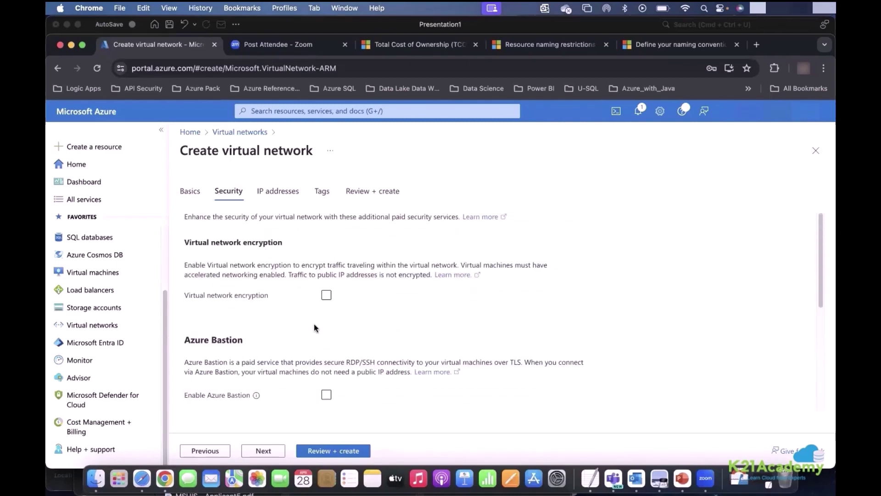
# Switch to PowerPoint and view the CIDR slide and the "Why do we need VNET?" slide.
pyautogui.press('super+Tab')
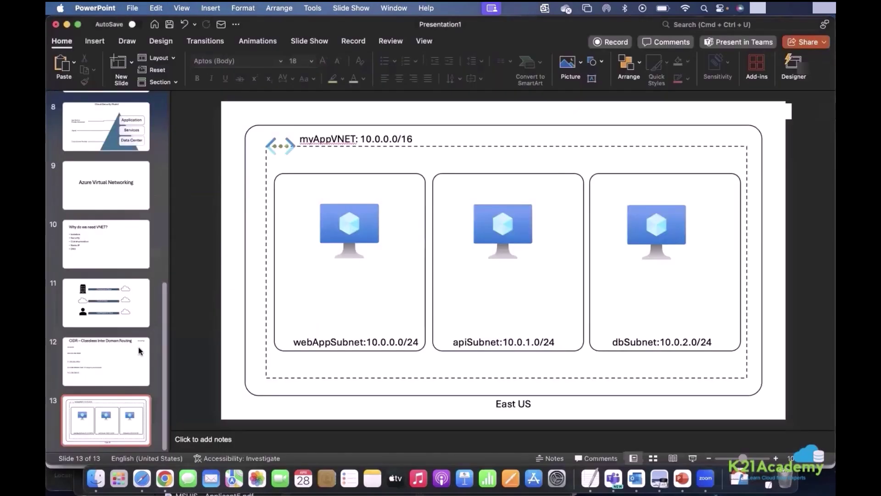
pyautogui.click(130, 352)
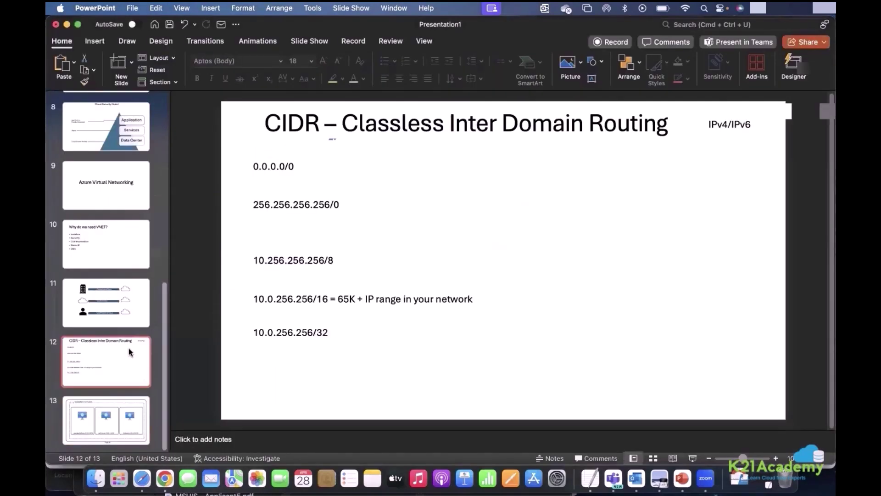
pyautogui.click(137, 252)
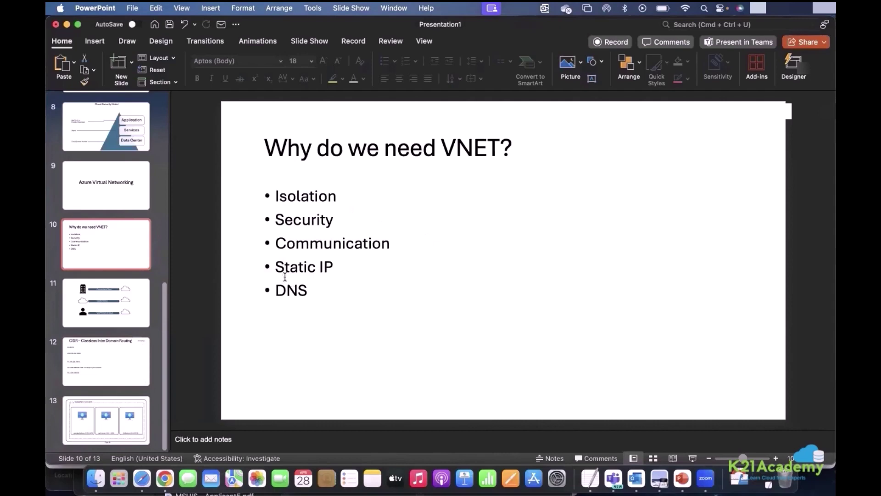
# Return to the Azure portal in Chrome and read the encryption, Azure Bastion, Azure Firewall and DDoS protection descriptions.
pyautogui.press('super+Tab')
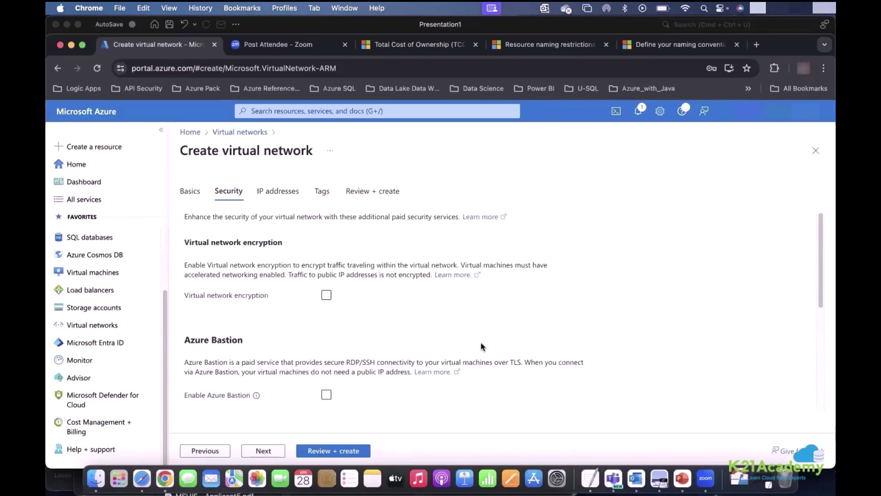
pyautogui.scroll(-5, 481, 347)
pyautogui.scroll(3, 481, 346)
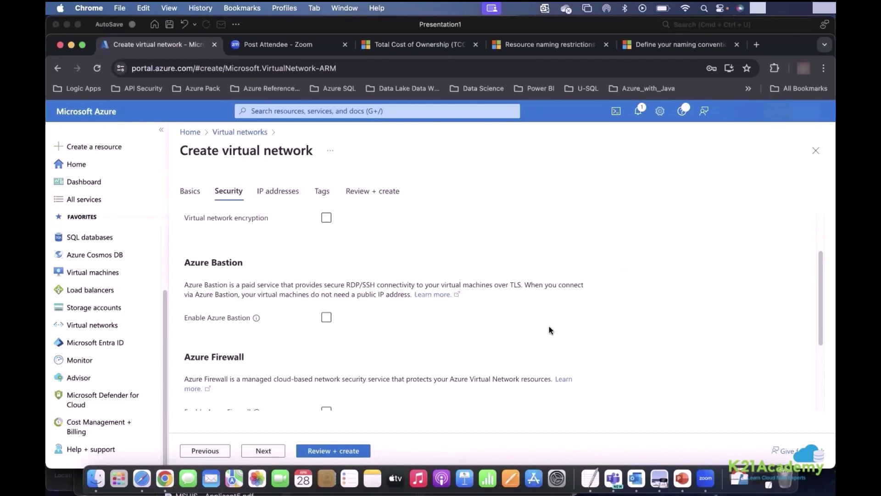
pyautogui.scroll(-2, 540, 318)
pyautogui.scroll(-5, 540, 318)
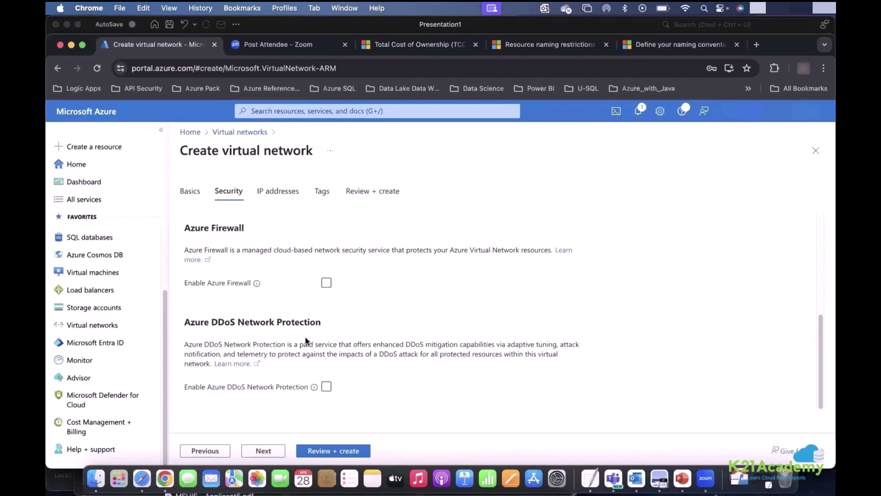
# Enable Azure DDoS Network Protection for the virtual network and turn it off again.
pyautogui.click(326, 386)
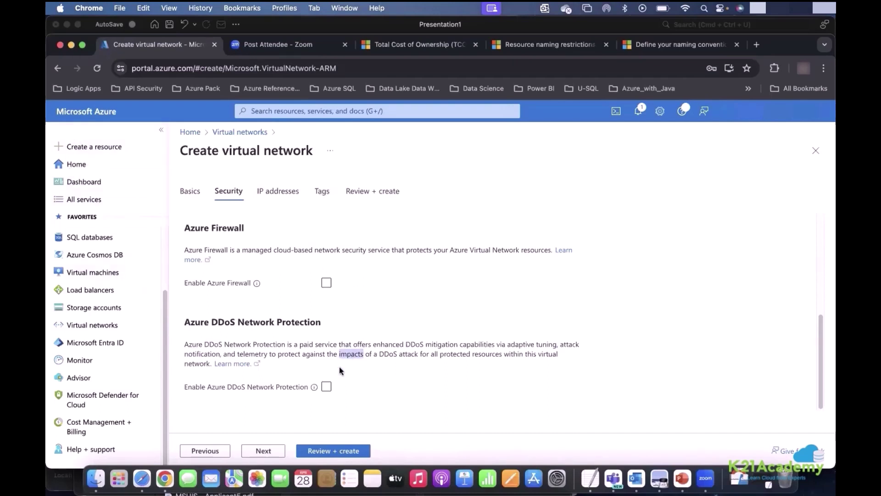
pyautogui.click(327, 387)
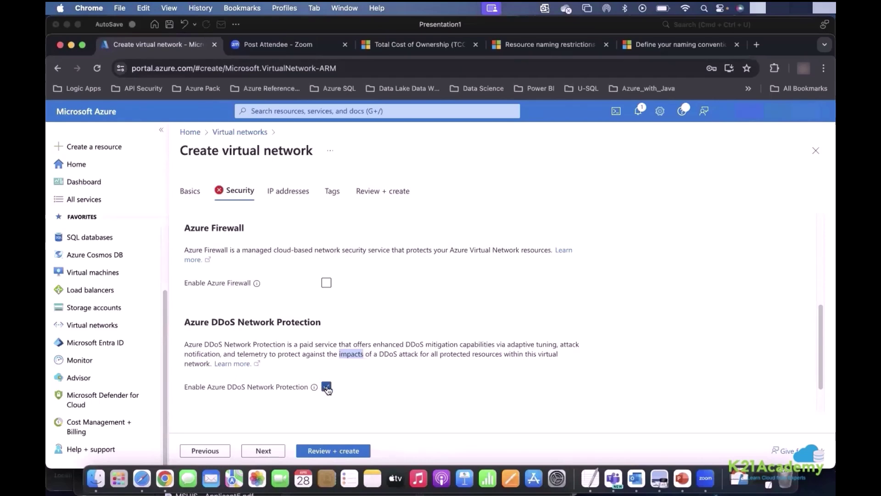
pyautogui.click(326, 387)
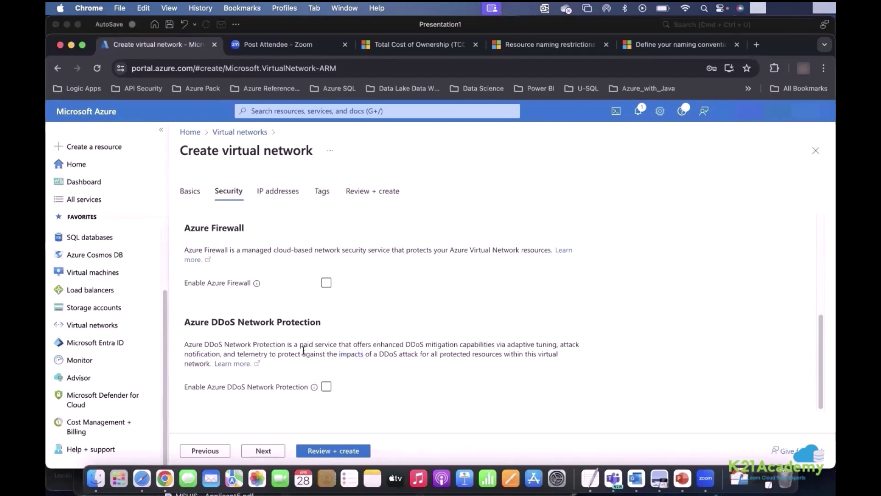
# Recheck the optional security services without enabling any and continue to the virtual network's IP address settings.
pyautogui.scroll(5, 304, 350)
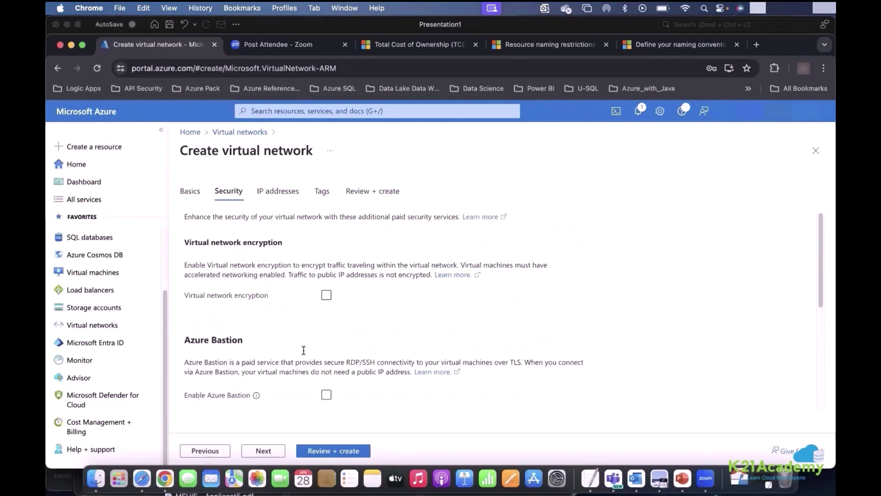
pyautogui.scroll(-1, 297, 354)
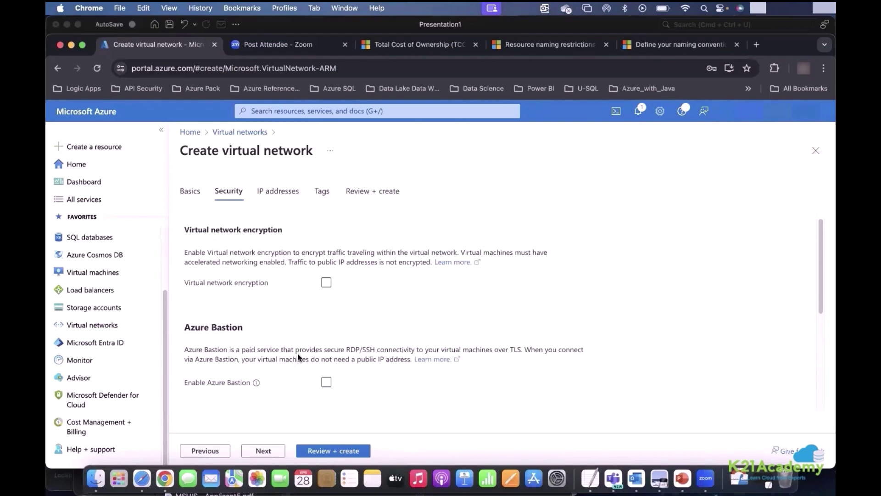
pyautogui.scroll(-5, 298, 353)
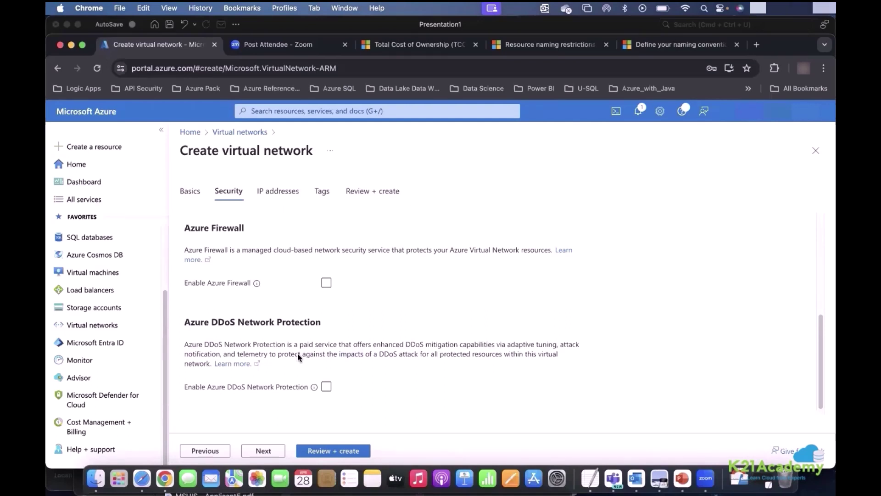
pyautogui.scroll(5, 298, 354)
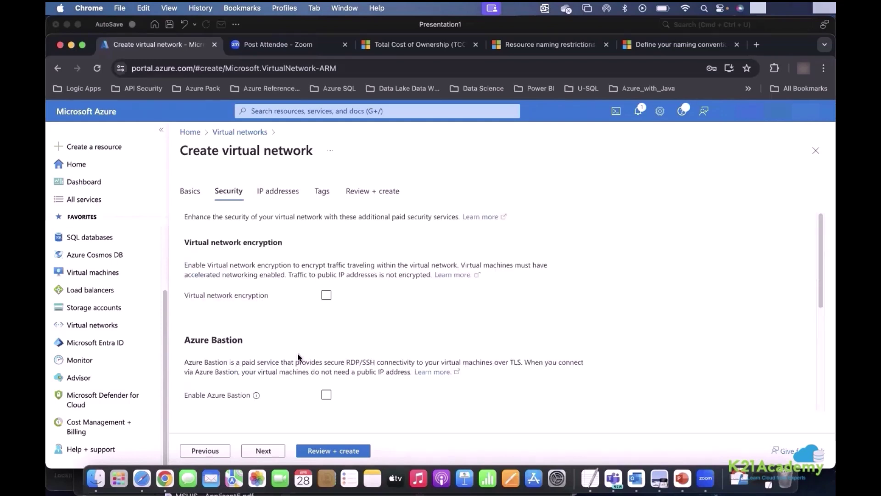
pyautogui.click(264, 451)
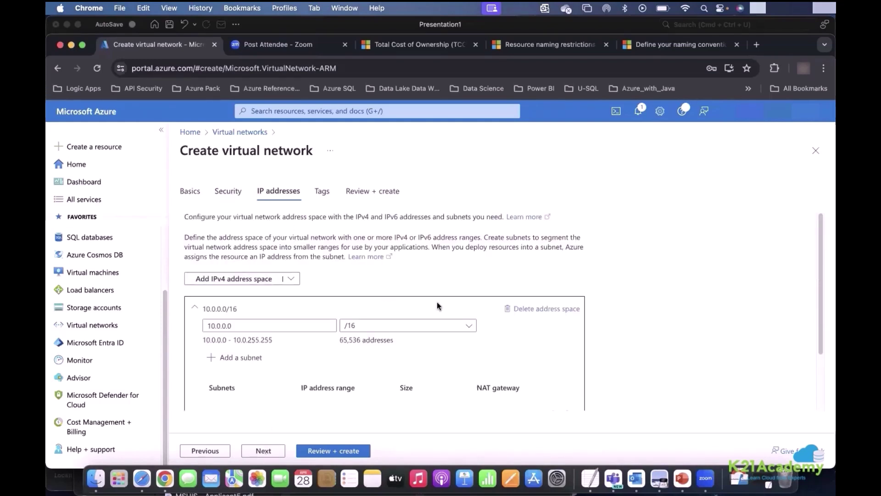
# Examine the virtual network's IPv4 address space, its default subnet and the address overlap and NAT gateway notices.
pyautogui.scroll(-3, 626, 303)
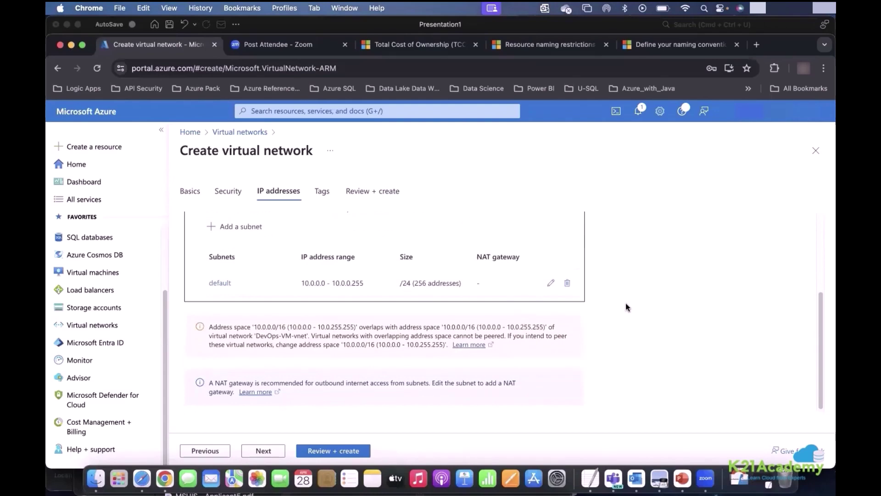
pyautogui.scroll(5, 626, 304)
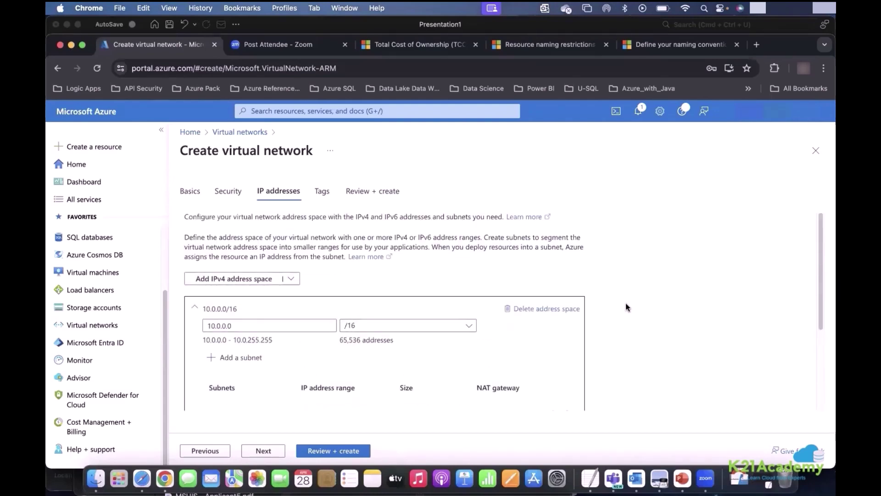
pyautogui.scroll(-5, 627, 304)
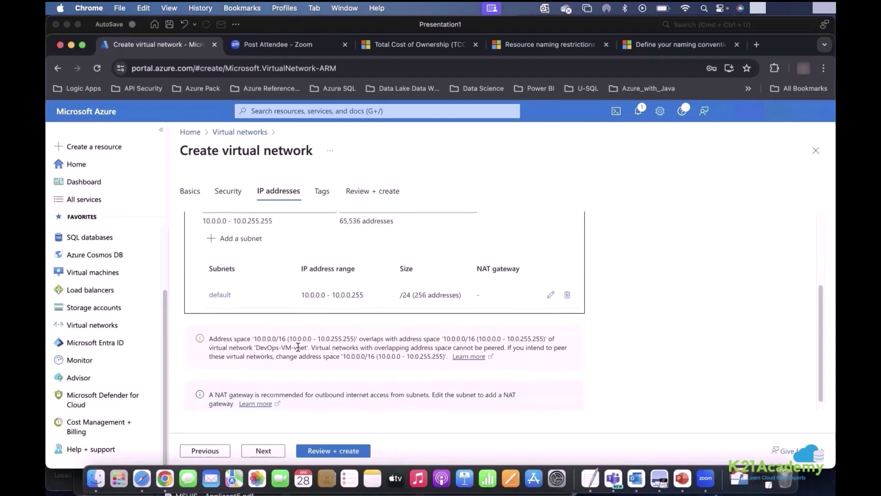
pyautogui.scroll(5, 298, 347)
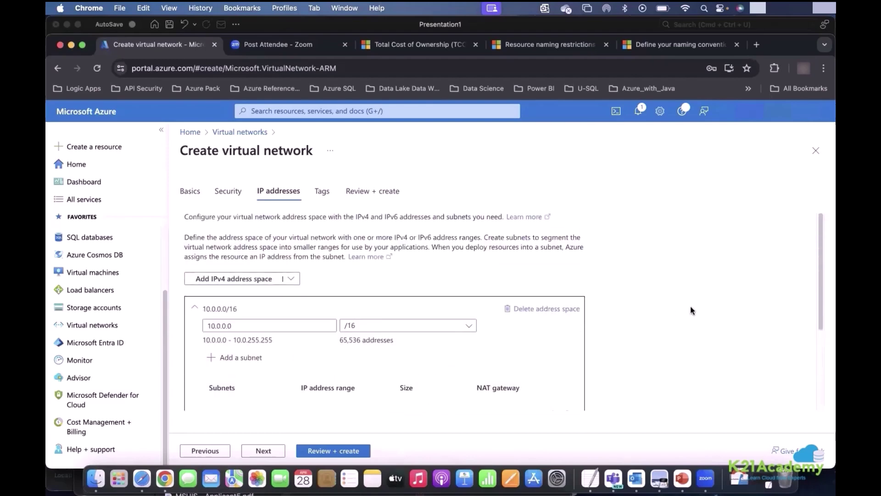
# Switch to PowerPoint and add an empty slide 14 after the myAppVNET subnet diagram on slide 13.
pyautogui.press('super+Tab')
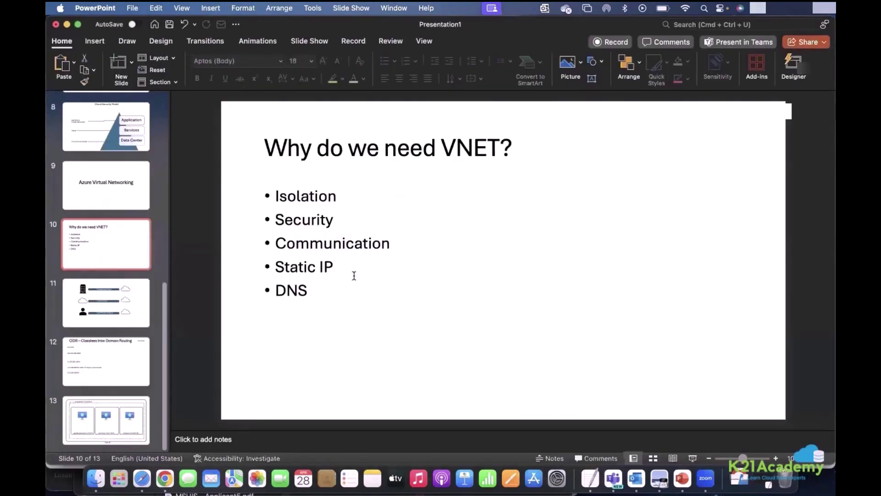
pyautogui.click(140, 406)
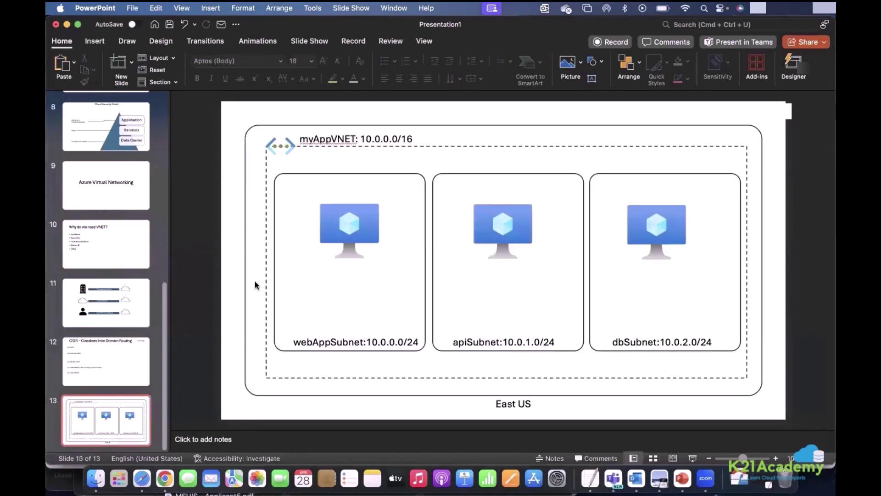
pyautogui.rightClick(123, 448)
pyautogui.click(152, 410)
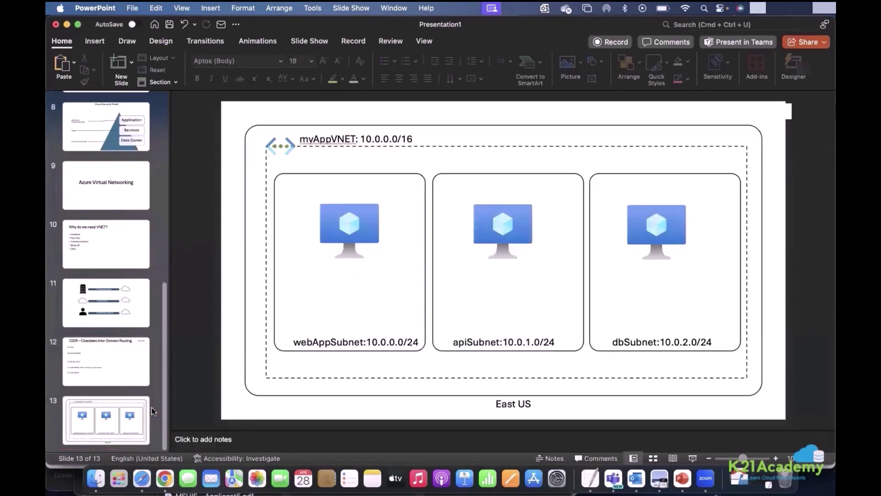
pyautogui.moveTo(240, 106); pyautogui.dragTo(794, 430)
pyautogui.press('Delete')
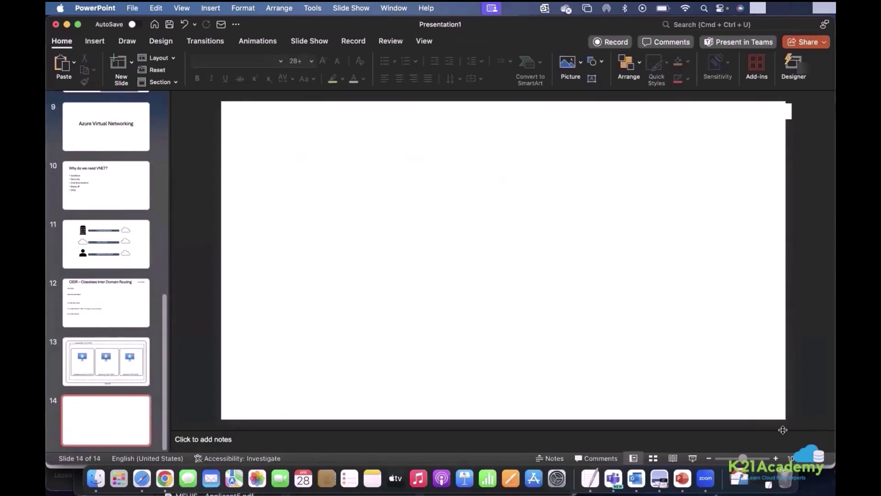
# Copy the myAppVNET label, network icon, dashed box and outer rounded frame from slide 13 onto the empty slide 14.
pyautogui.press('pageup')
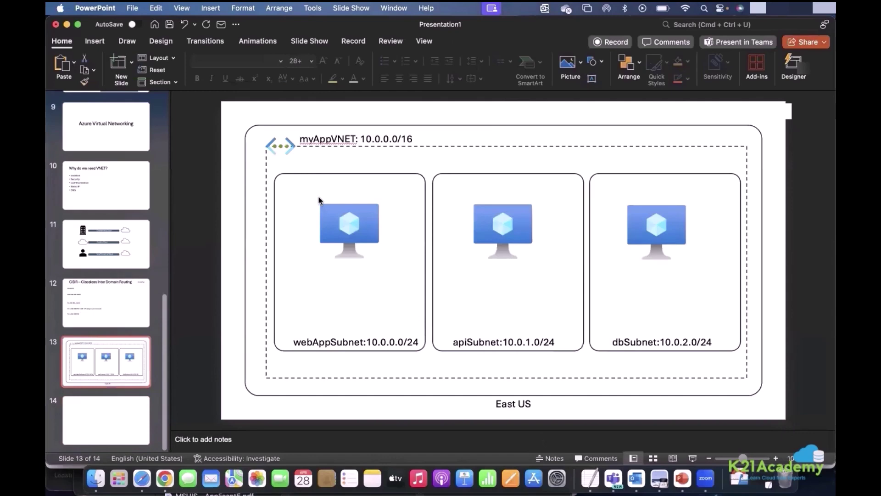
pyautogui.click(344, 136)
pyautogui.keyDown('shift'); pyautogui.click(454, 145); pyautogui.keyUp('shift')
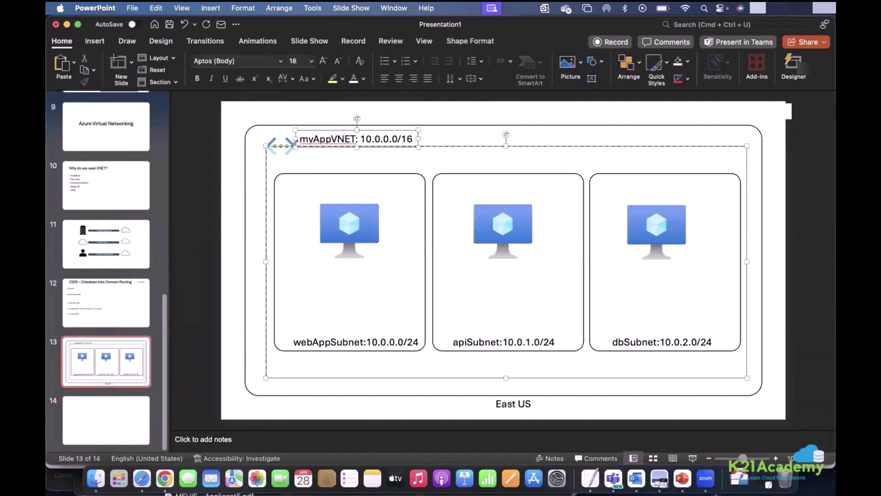
pyautogui.keyDown('shift'); pyautogui.click(281, 146); pyautogui.keyUp('shift')
pyautogui.keyDown('shift'); pyautogui.click(248, 135); pyautogui.keyUp('shift')
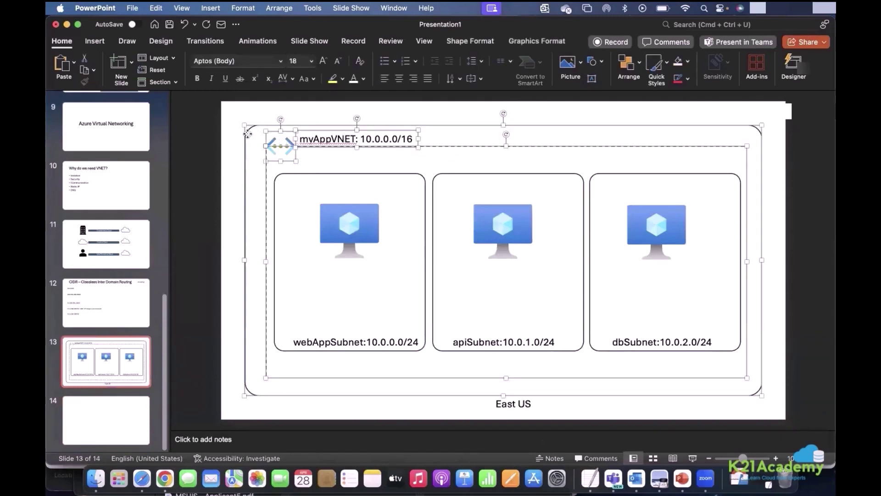
pyautogui.click(92, 423)
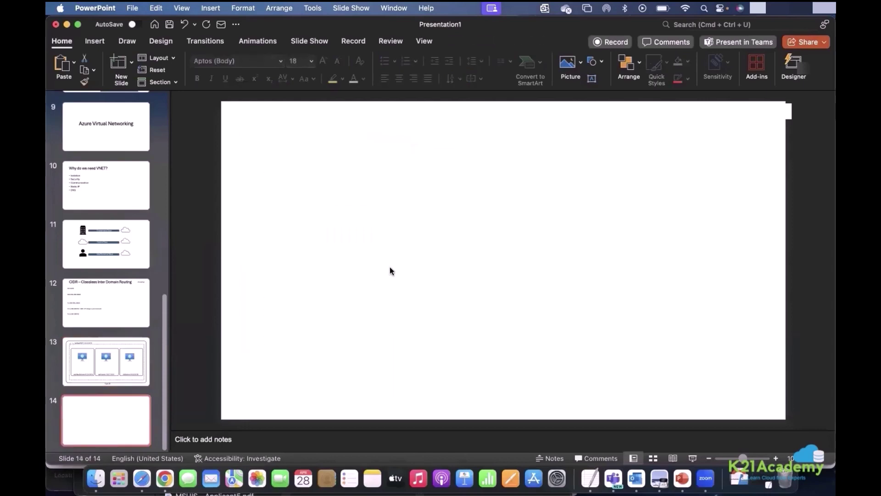
pyautogui.press('super+v')
pyautogui.click(508, 269)
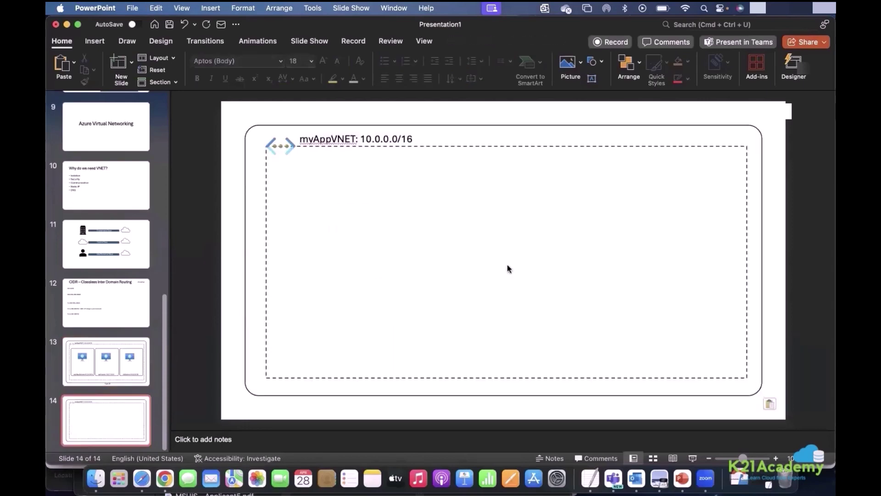
# Narrow the dashed network box to the left half of the frame and duplicate it with its icon and label in the right half.
pyautogui.click(747, 209)
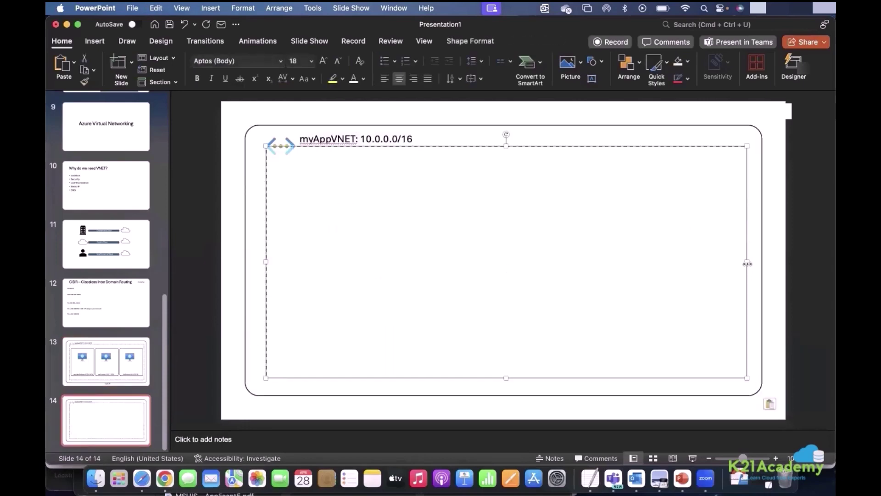
pyautogui.moveTo(747, 262); pyautogui.dragTo(470, 262)
pyautogui.moveTo(231, 115); pyautogui.dragTo(488, 404)
pyautogui.moveTo(470, 310); pyautogui.dragTo(737, 291)
pyautogui.click(494, 222)
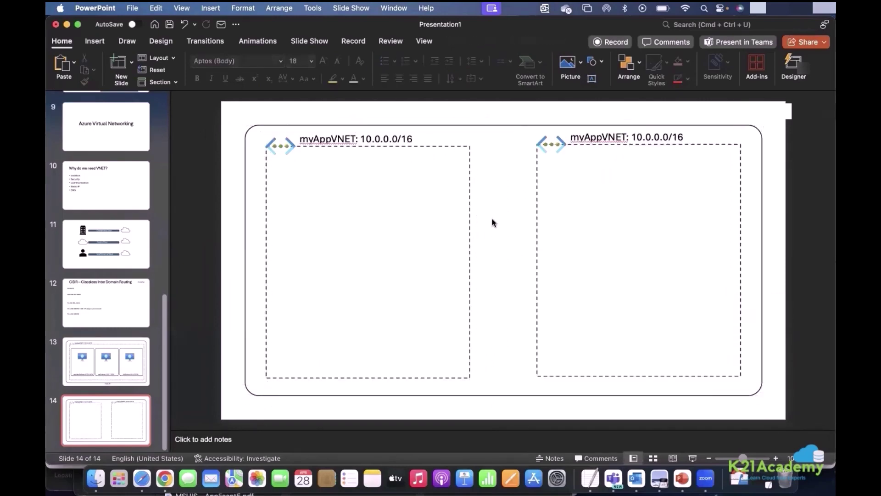
# Rename the left network label to myAppVNET1 and the right one to myAppVNET2.
pyautogui.click(358, 138)
pyautogui.write('1')
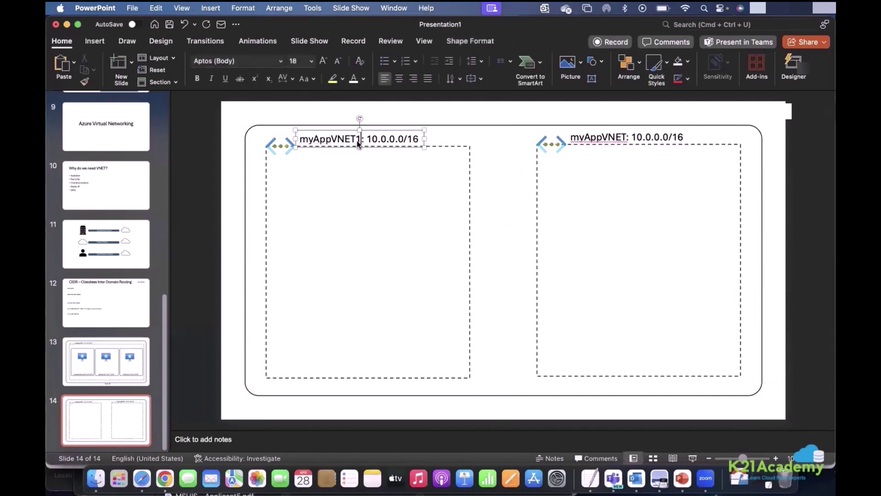
pyautogui.click(632, 136)
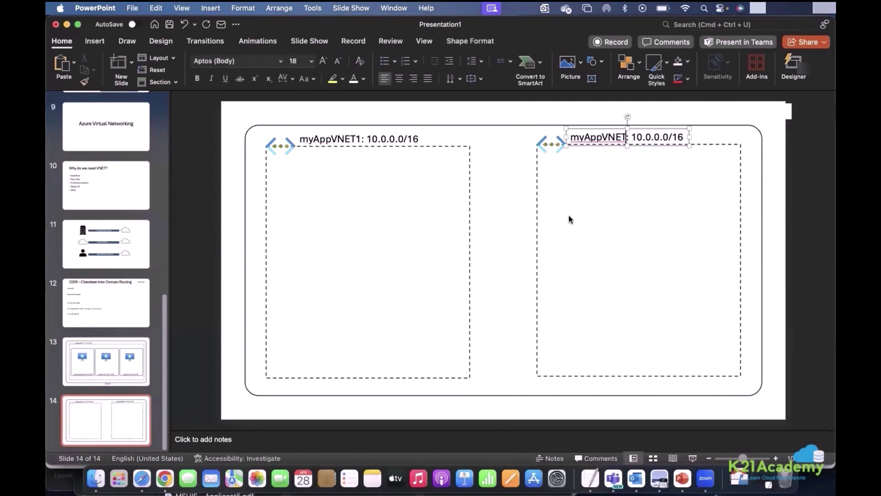
pyautogui.write('2')
pyautogui.click(525, 239)
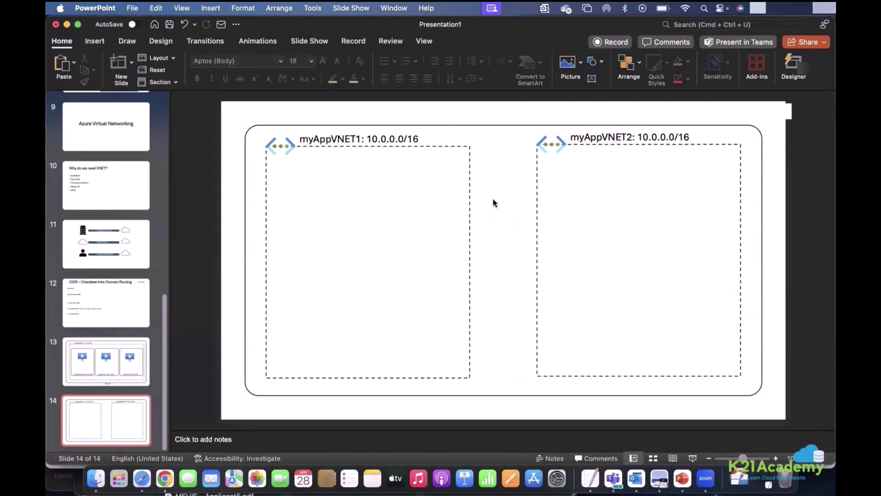
# Draw a double-headed arrow about 4 cm long connecting the facing sides of the two dashed network boxes.
pyautogui.click(601, 61)
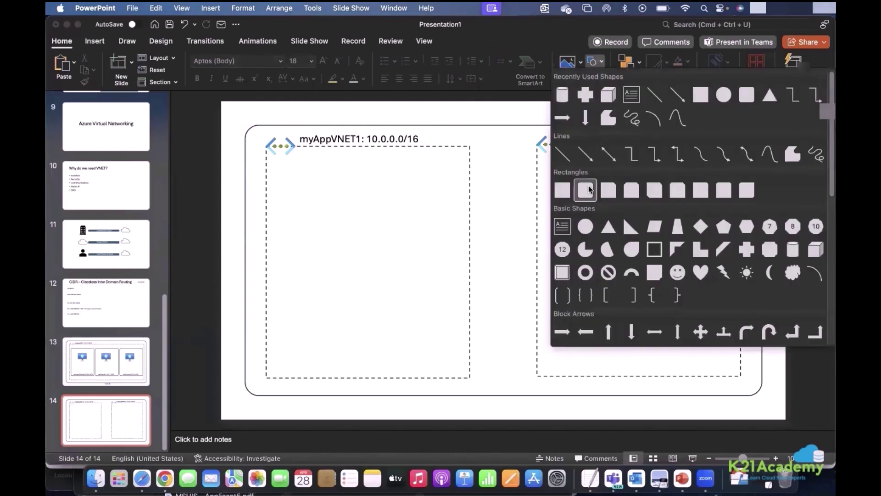
pyautogui.click(609, 154)
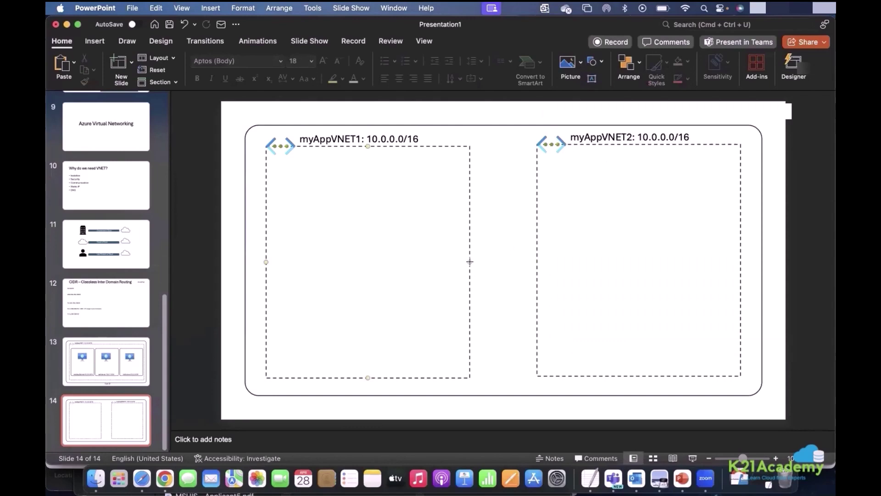
pyautogui.moveTo(470, 261); pyautogui.dragTo(537, 266)
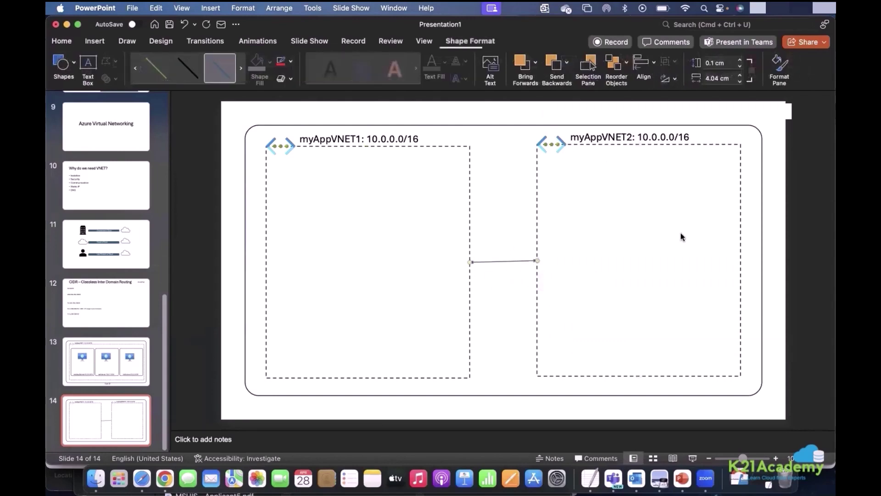
# Select the myAppVNET2 box, icon and label and nudge them down level with the myAppVNET1 group.
pyautogui.click(778, 124)
pyautogui.moveTo(566, 330); pyautogui.dragTo(513, 401)
pyautogui.press('Down')
pyautogui.press('Down')
pyautogui.press('Down')
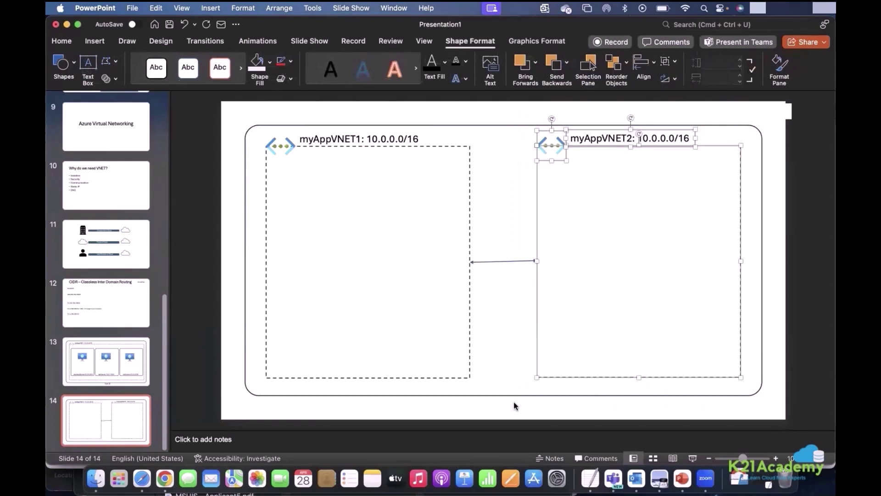
pyautogui.press('Down')
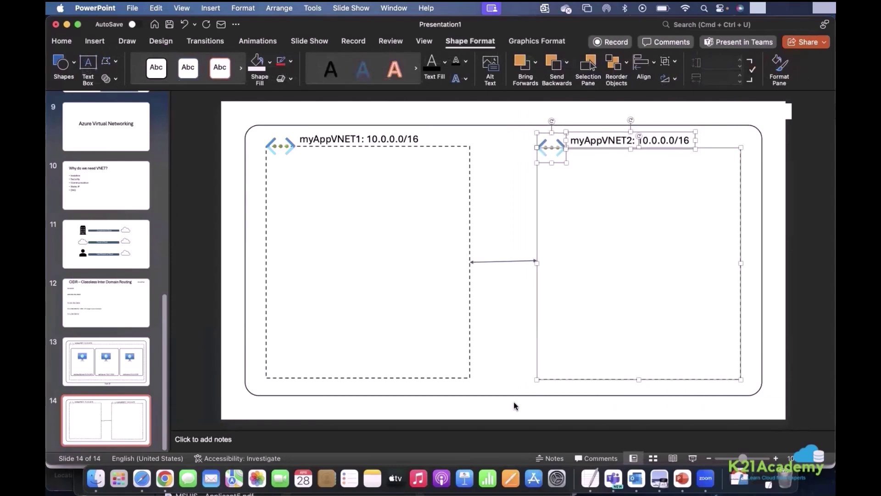
pyautogui.press('Up')
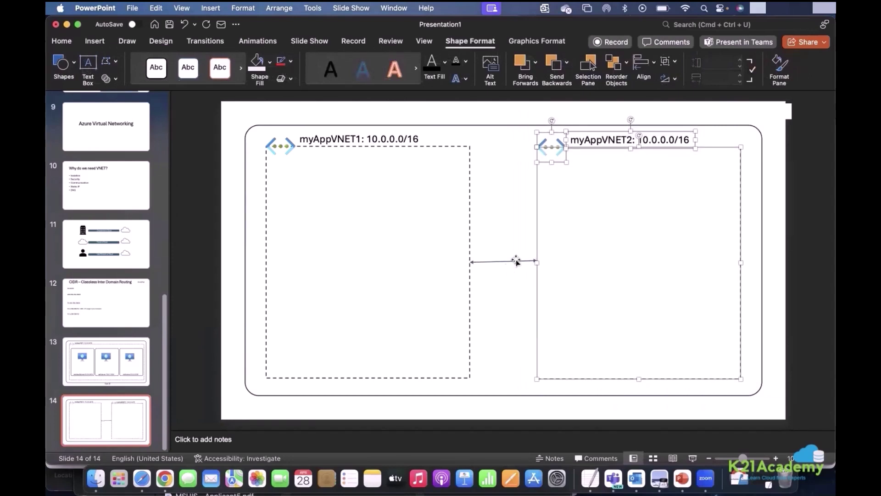
# Reattach the double-headed arrow's right end to the midpoint of the myAppVNET2 box's left side.
pyautogui.click(513, 228)
pyautogui.click(523, 260)
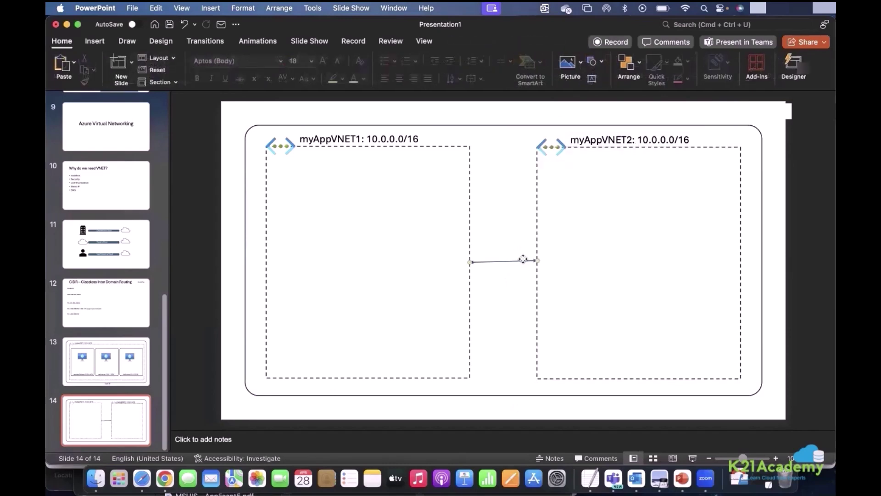
pyautogui.moveTo(537, 260); pyautogui.dragTo(536, 263)
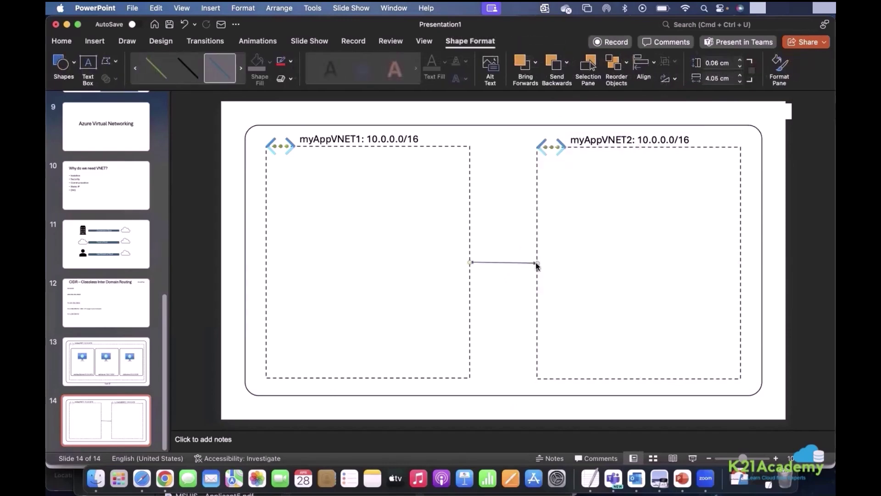
pyautogui.click(508, 214)
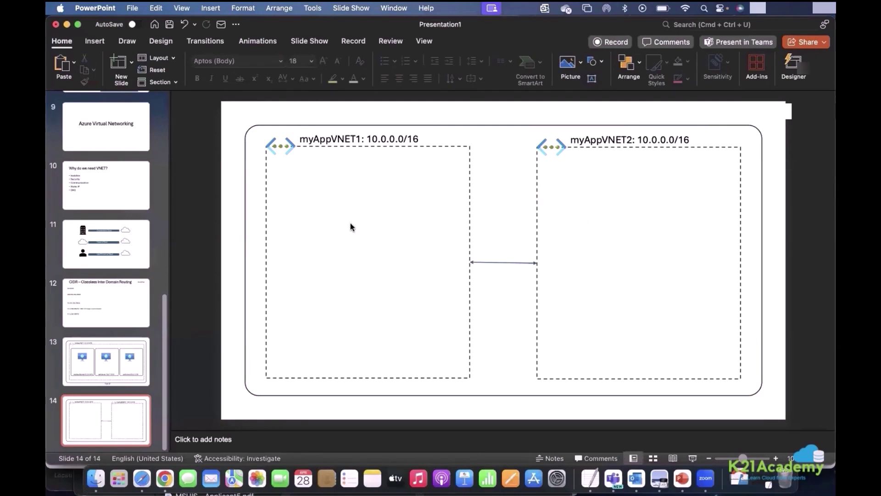
# Change the address range in the myAppVNET2 label to 10.1.0.0/16.
pyautogui.click(661, 146)
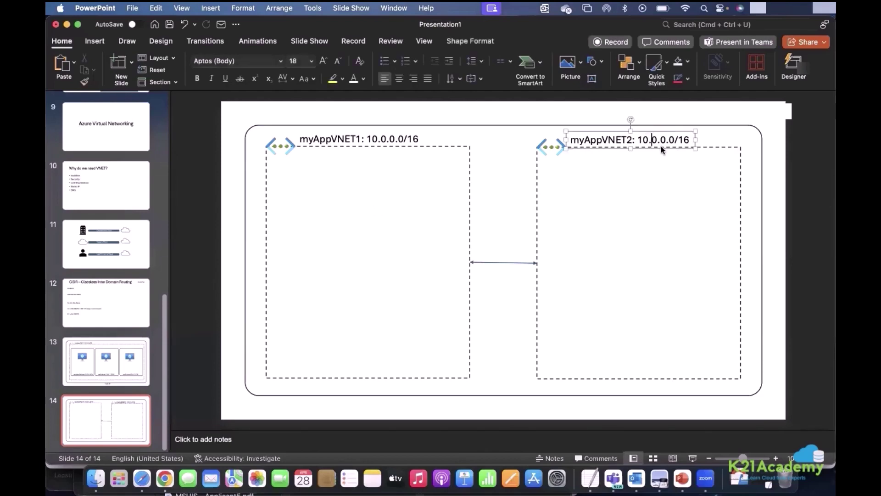
pyautogui.hotkey('shift', 'Right')
pyautogui.write('1')
pyautogui.click(512, 198)
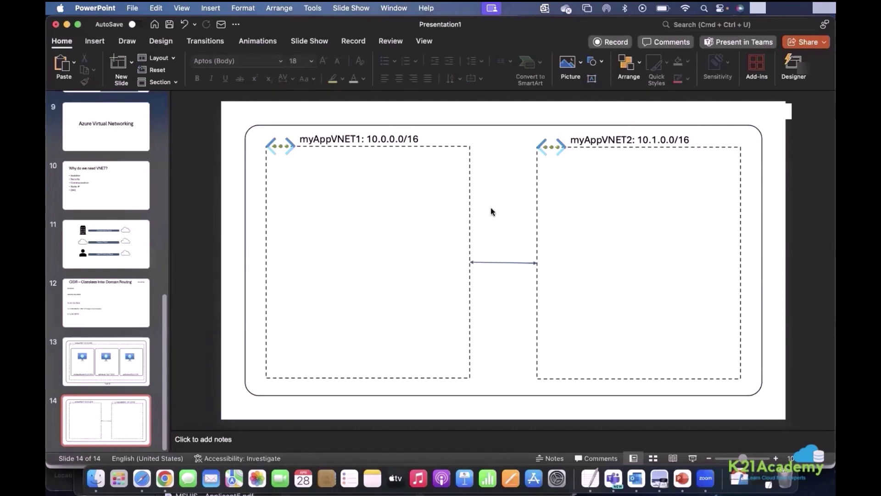
# Return to the Azure portal in Chrome and recheck the virtual network's address space, default subnet and overlap notice.
pyautogui.press('super+Tab')
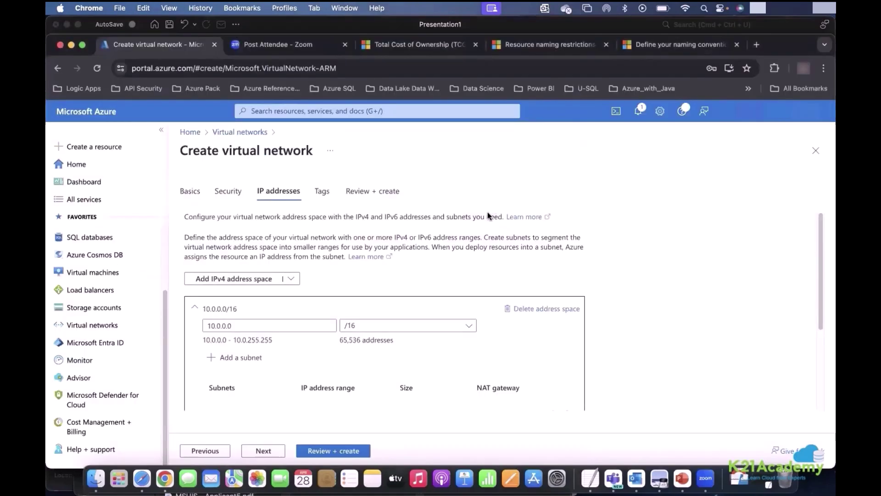
pyautogui.scroll(-3, 431, 246)
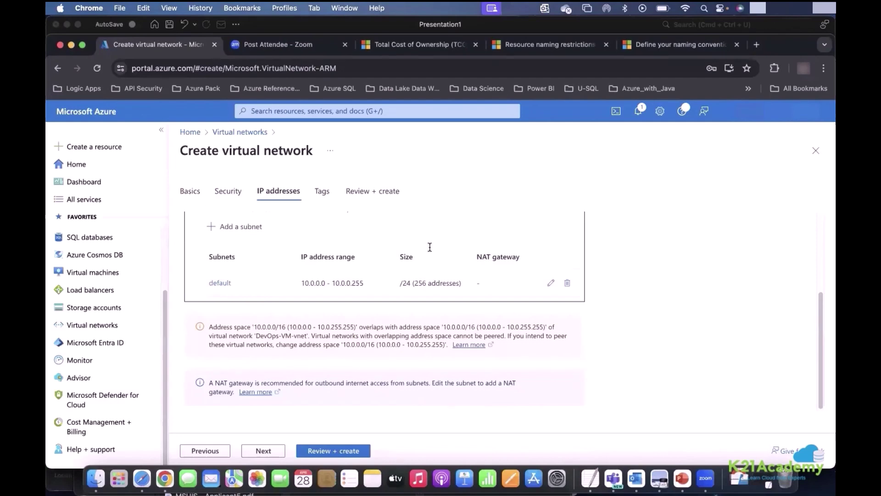
pyautogui.scroll(3, 430, 247)
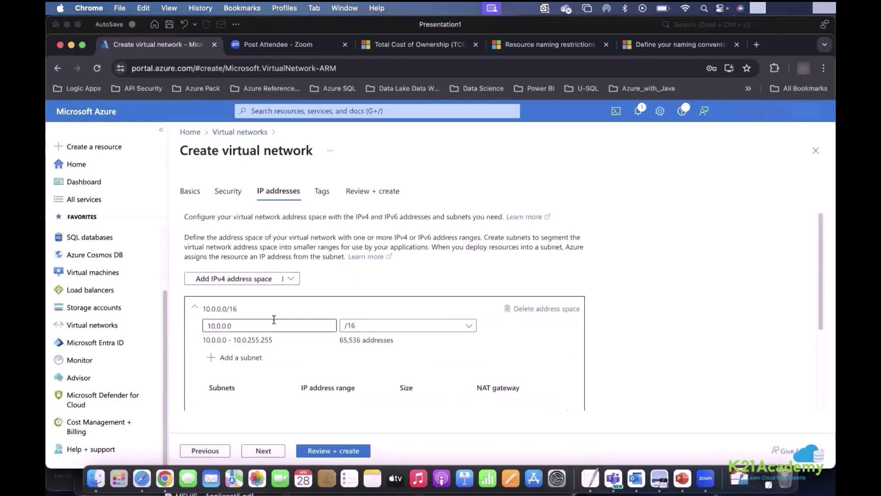
pyautogui.scroll(-1, 275, 323)
pyautogui.scroll(-1, 274, 323)
pyautogui.scroll(2, 274, 324)
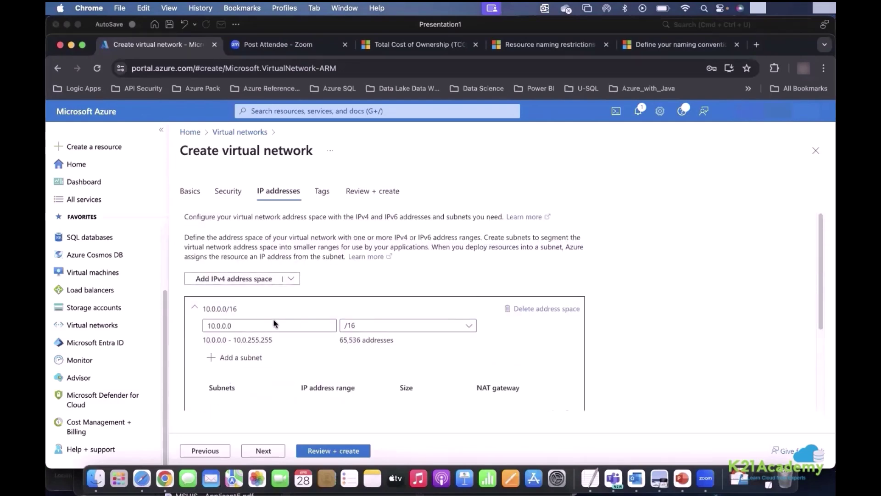
# Compare the subnet and two-network diagrams in PowerPoint with the portal's address space, default subnet and overlap notice in Chrome.
pyautogui.press('super+Tab')
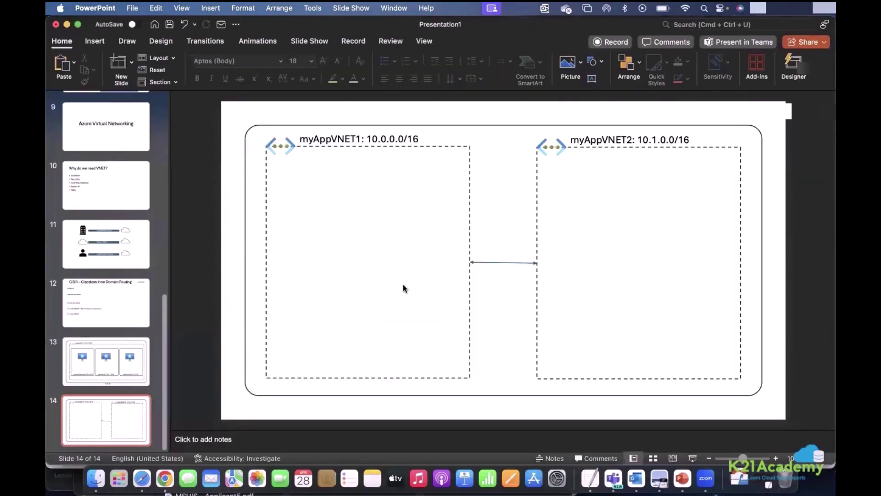
pyautogui.press('super+Tab')
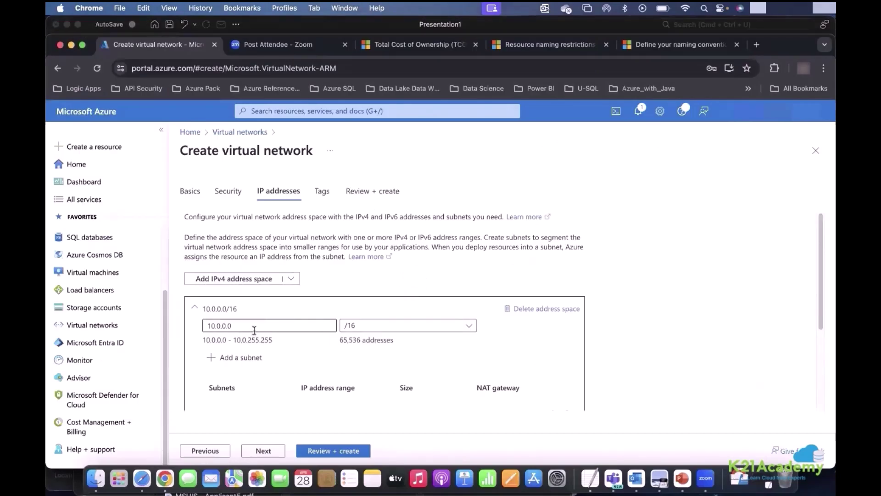
pyautogui.press('super+Tab')
pyautogui.press('Up')
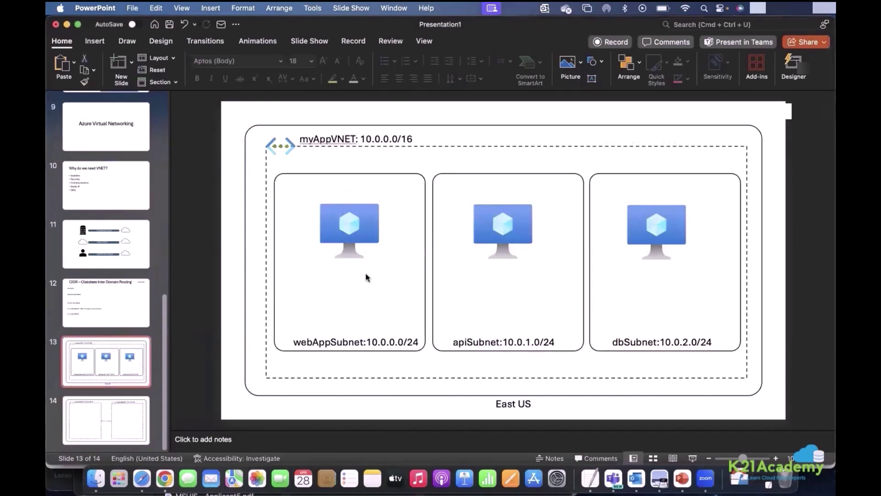
pyautogui.click(128, 425)
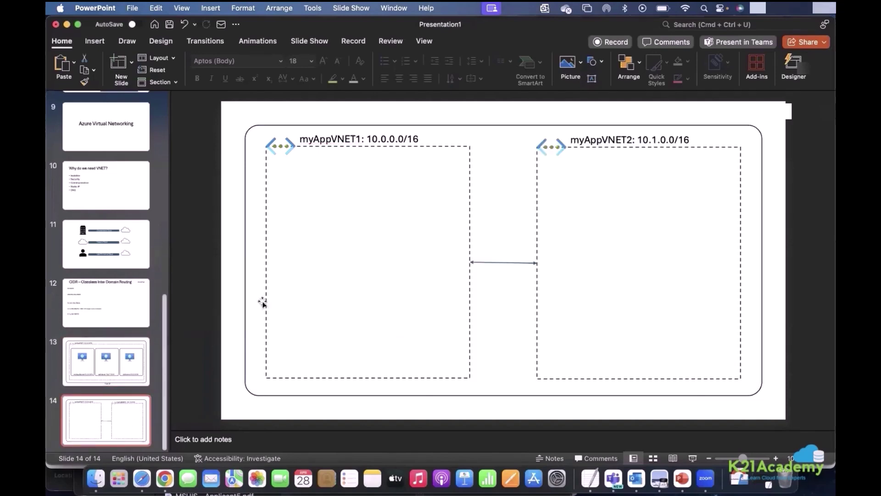
pyautogui.click(295, 281)
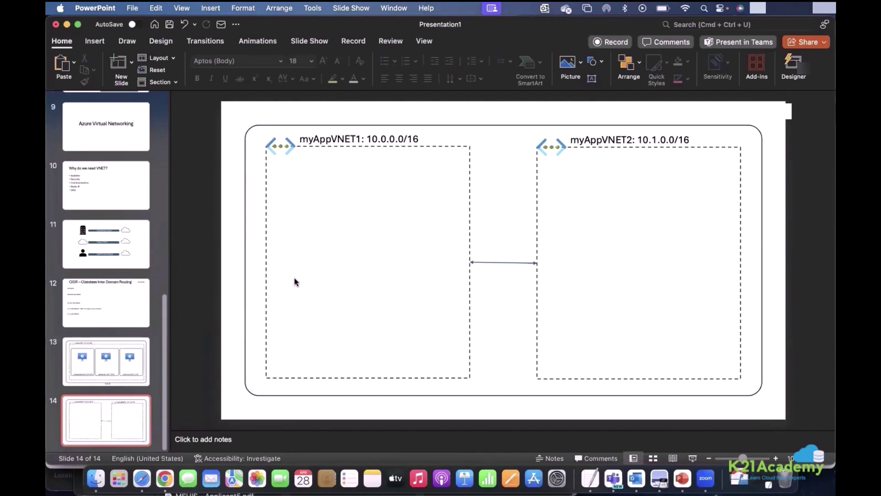
pyautogui.press('super+Tab')
pyautogui.scroll(-5, 479, 267)
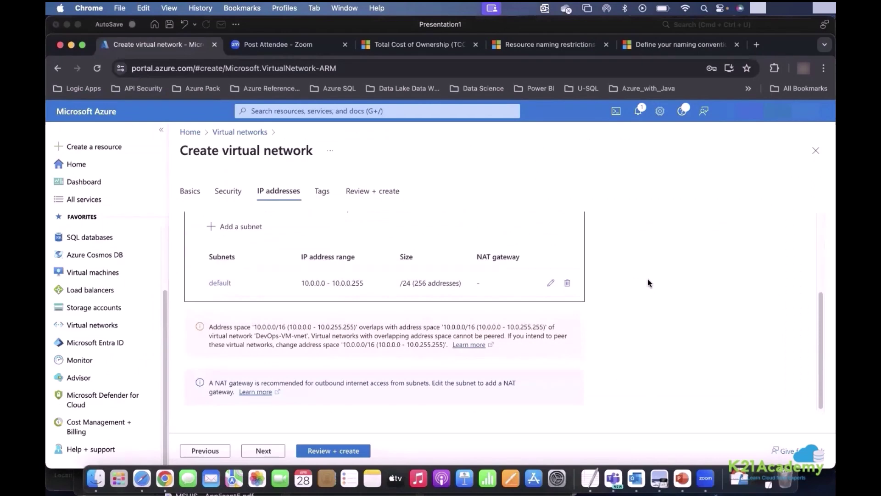
# Examine the address space type options and description in the portal, checking them against the two-network diagram in PowerPoint before returning to Chrome.
pyautogui.scroll(5, 648, 280)
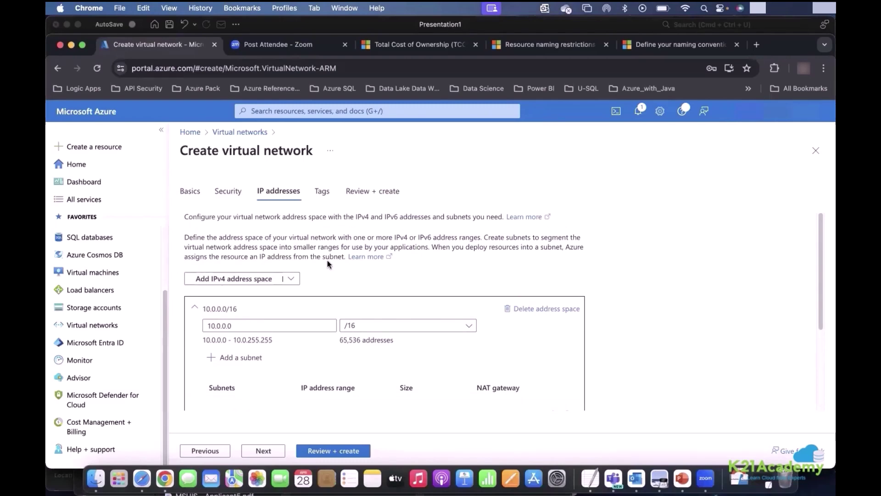
pyautogui.click(292, 279)
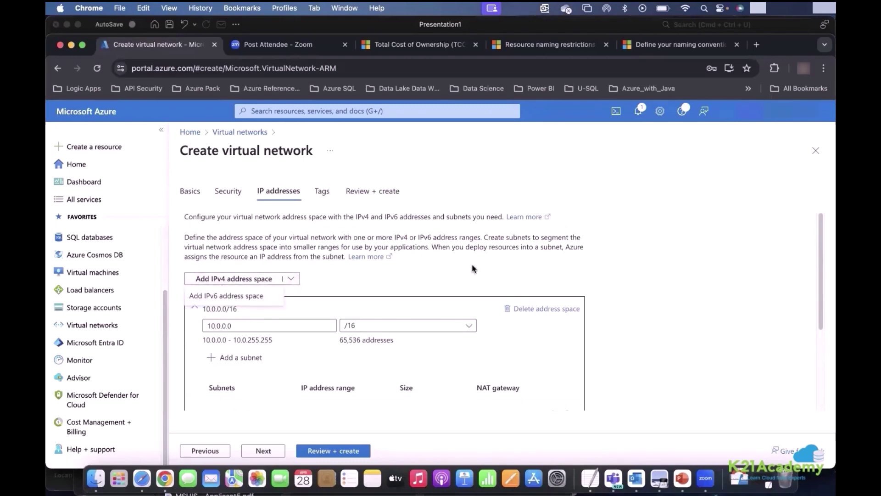
pyautogui.click(471, 243)
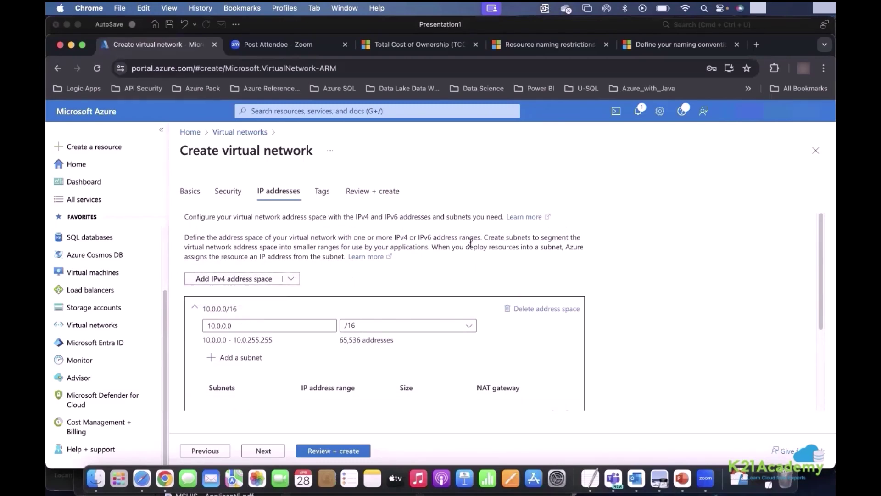
pyautogui.press('super+Tab')
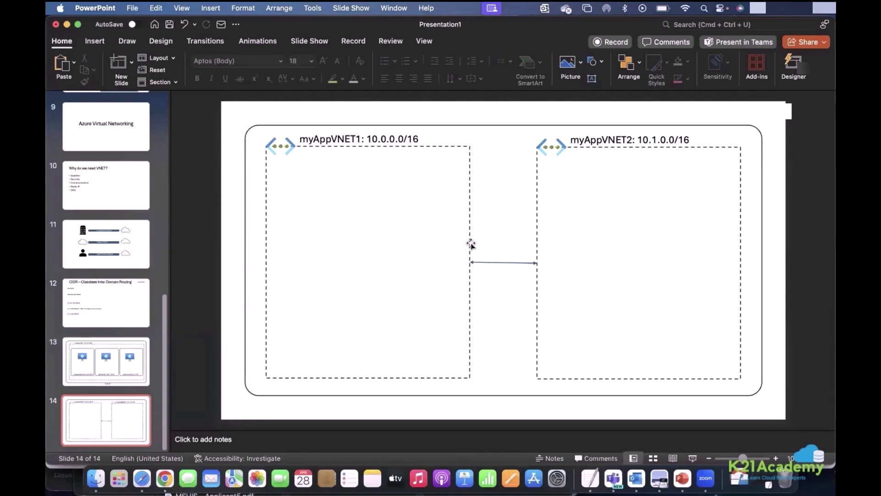
pyautogui.press('super+Tab')
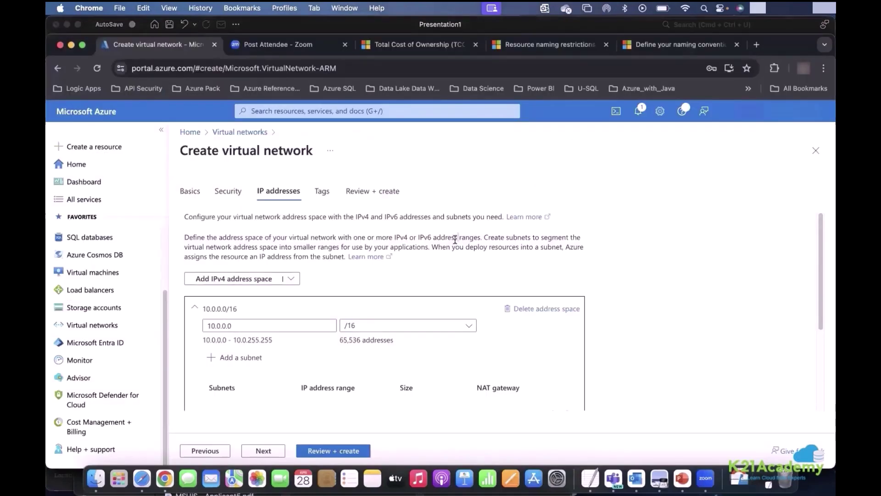
pyautogui.tripleClick(455, 239)
pyautogui.click(455, 239)
pyautogui.tripleClick(454, 239)
pyautogui.tripleClick(455, 239)
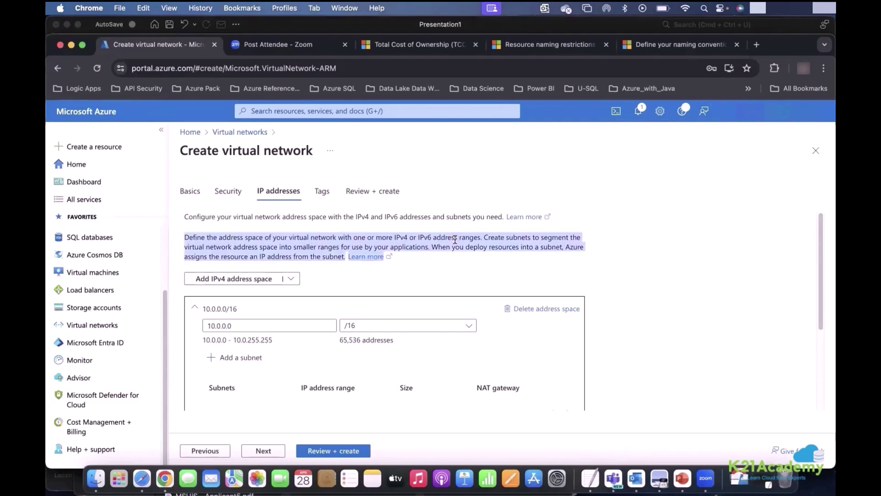
pyautogui.tripleClick(455, 239)
# Search Google in a new browser tab for "Azur Network Landing Zone".
pyautogui.click(756, 45)
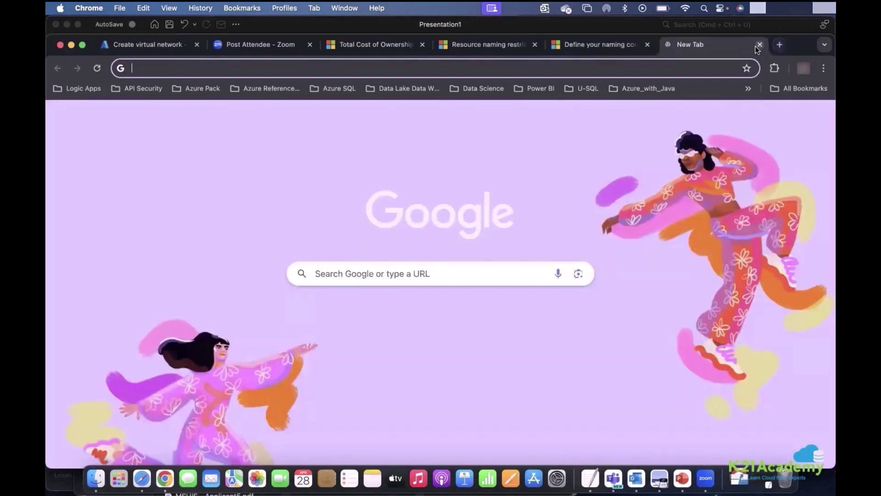
pyautogui.click(654, 65)
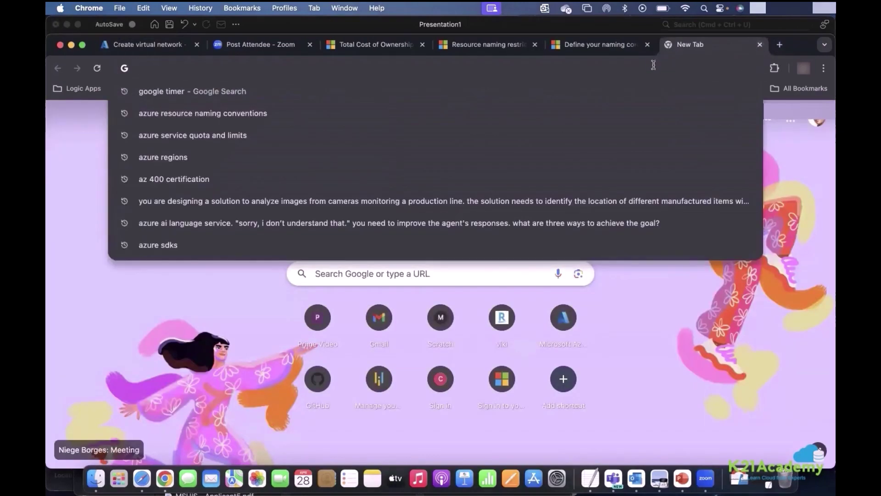
pyautogui.write('Azur Ne')
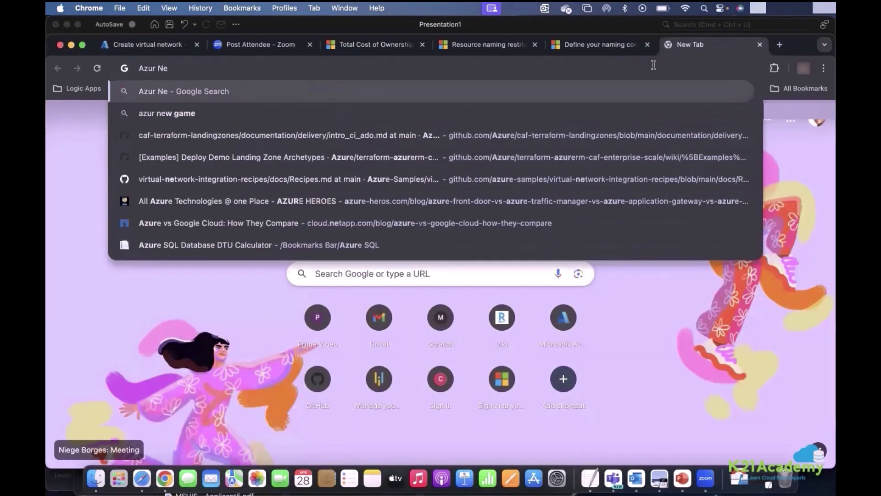
pyautogui.write('twork Land')
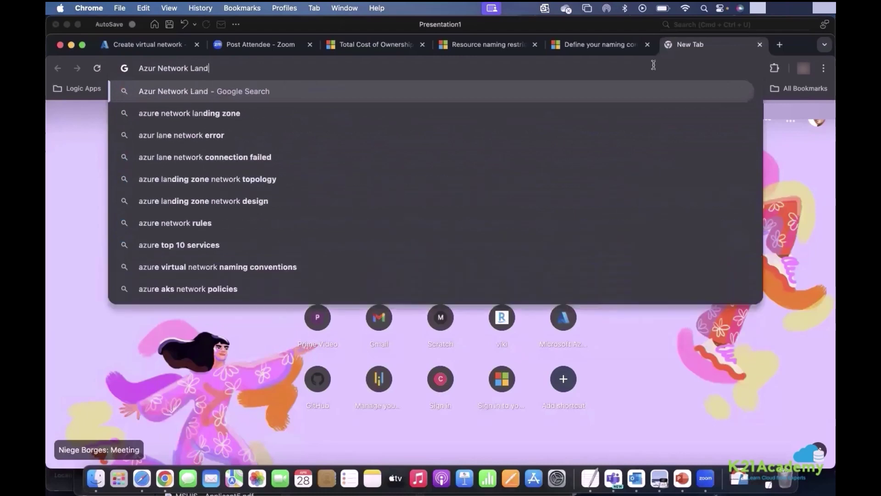
pyautogui.write('ing Zone')
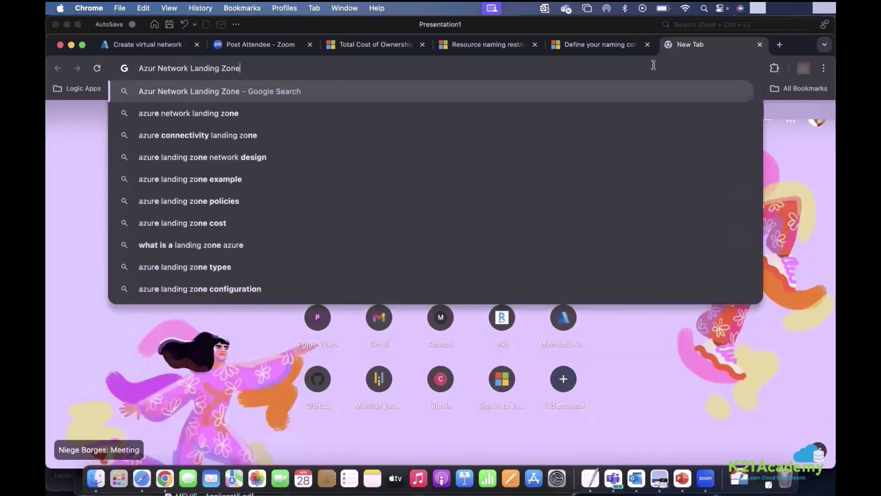
pyautogui.press('Return')
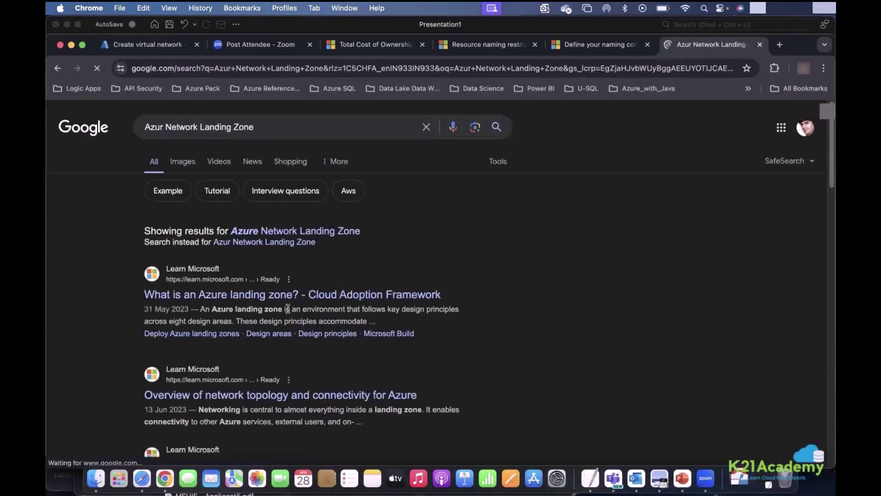
# Open the search results on network topology and connectivity overview and on landing zone network segmentation in separate new tabs.
pyautogui.scroll(-2, 278, 305)
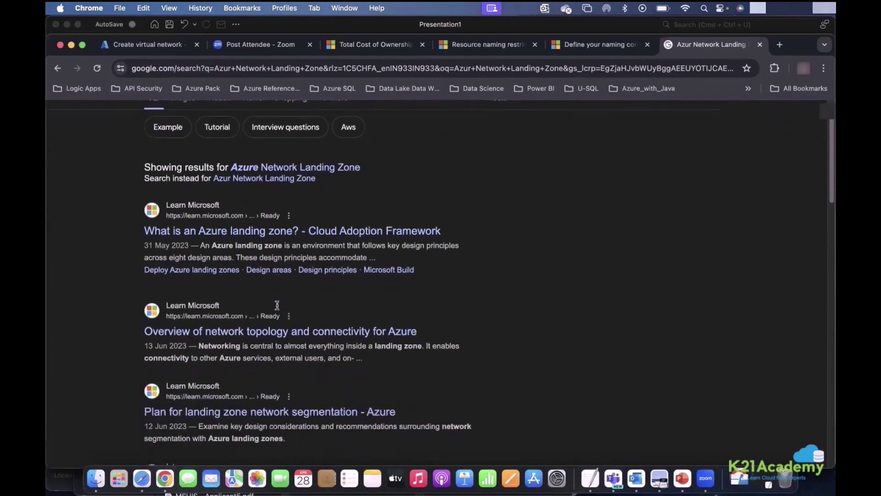
pyautogui.click(266, 335)
pyautogui.rightClick(265, 336)
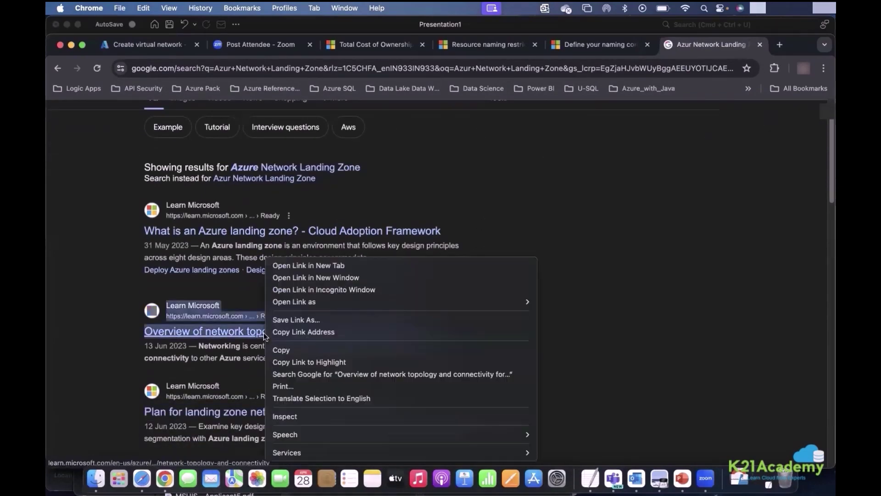
pyautogui.click(316, 266)
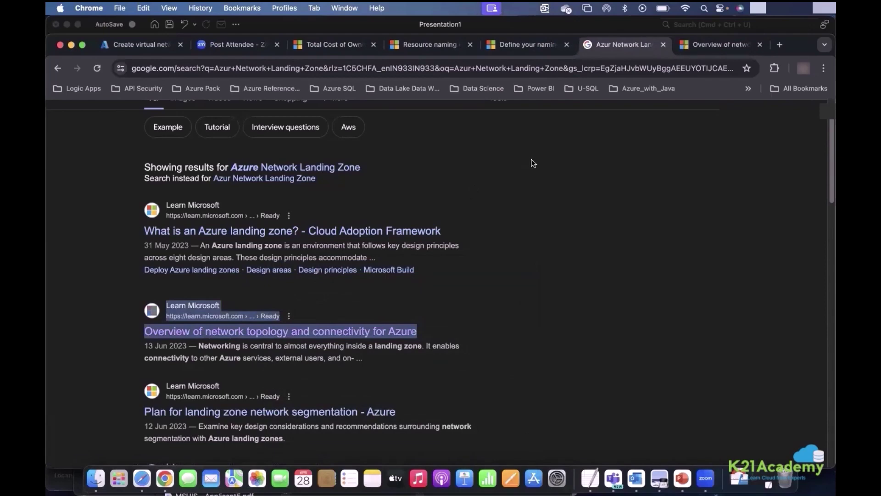
pyautogui.rightClick(261, 413)
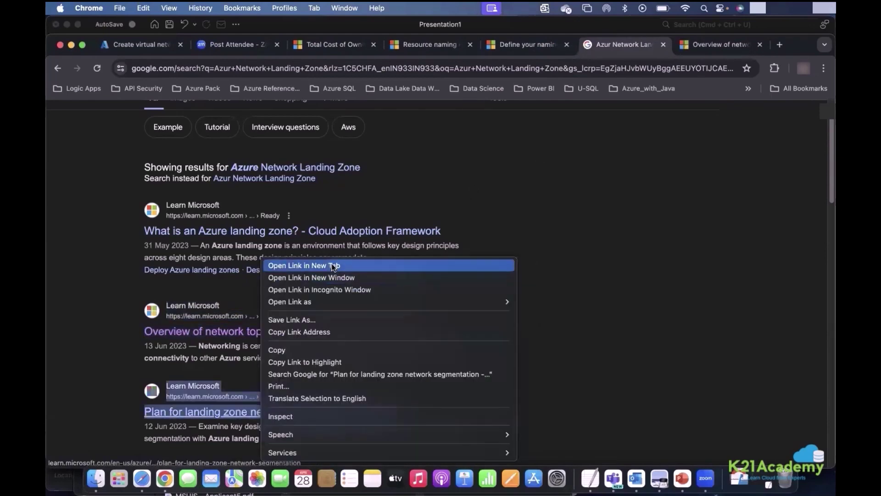
pyautogui.click(316, 262)
# Read through the "Plan for landing zone network segmentation" article, including its diagram, rule table and caution note.
pyautogui.click(712, 45)
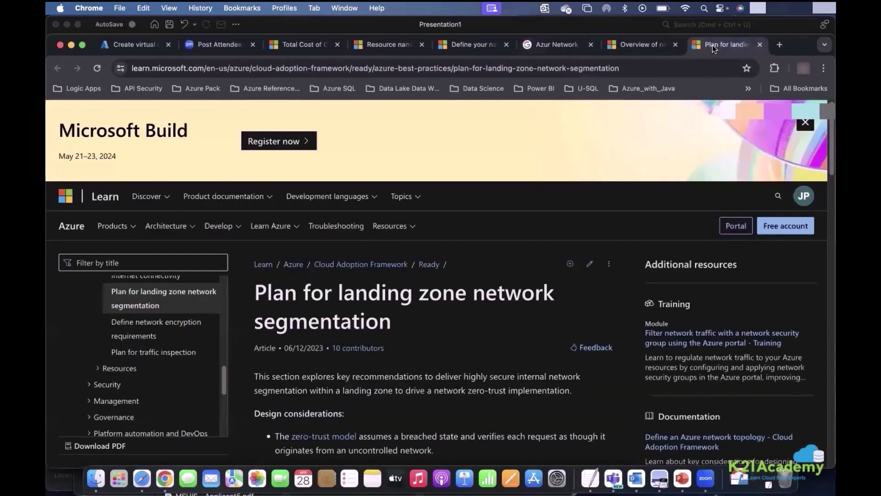
pyautogui.scroll(-1, 415, 241)
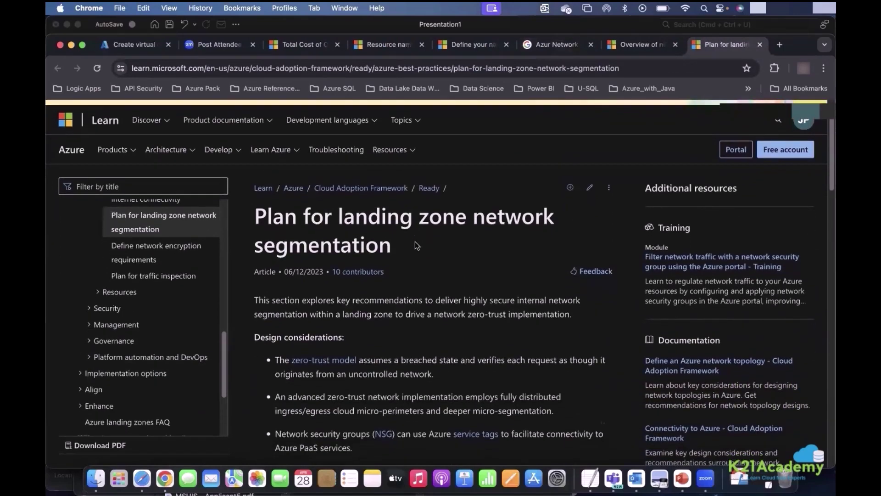
pyautogui.scroll(-3, 415, 241)
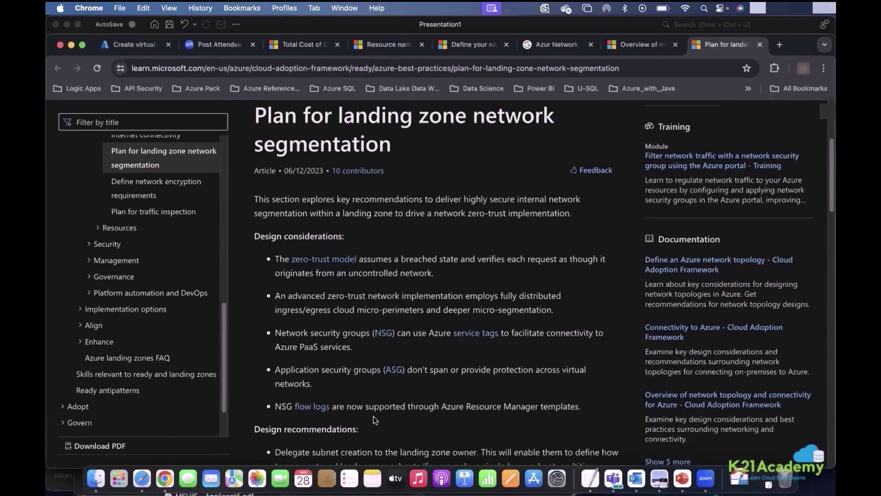
pyautogui.scroll(-10, 373, 416)
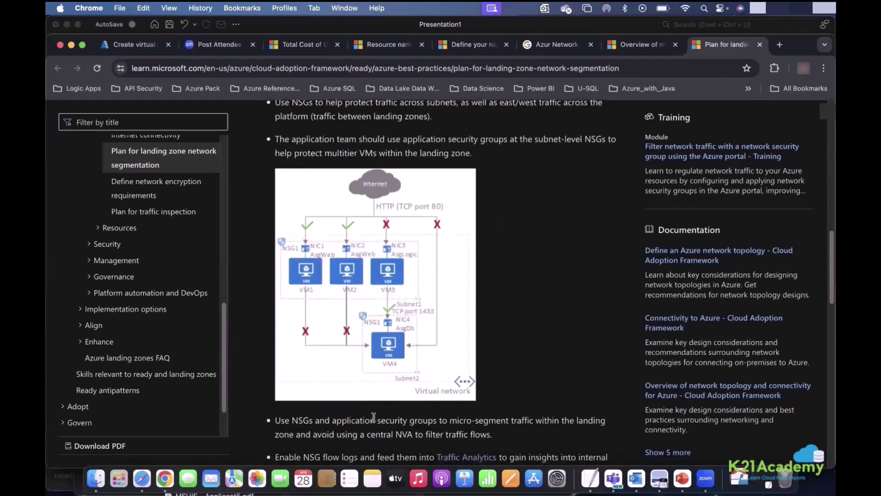
pyautogui.scroll(-12, 373, 416)
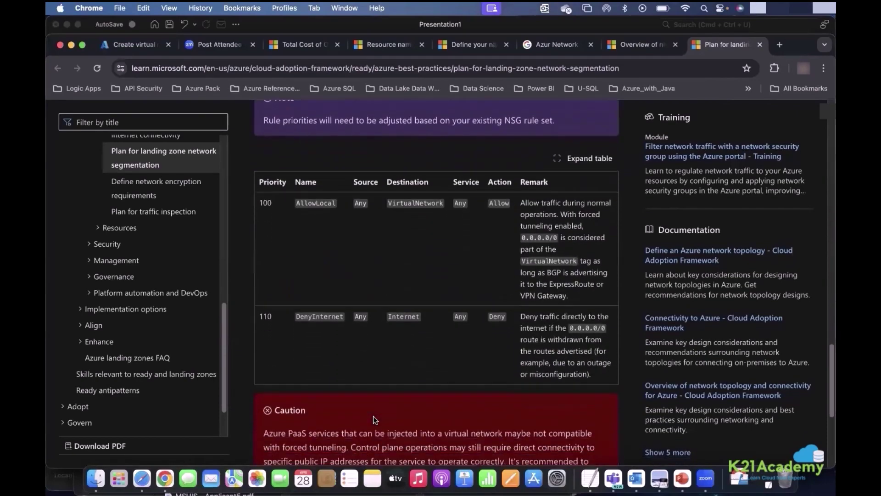
pyautogui.scroll(-4, 374, 416)
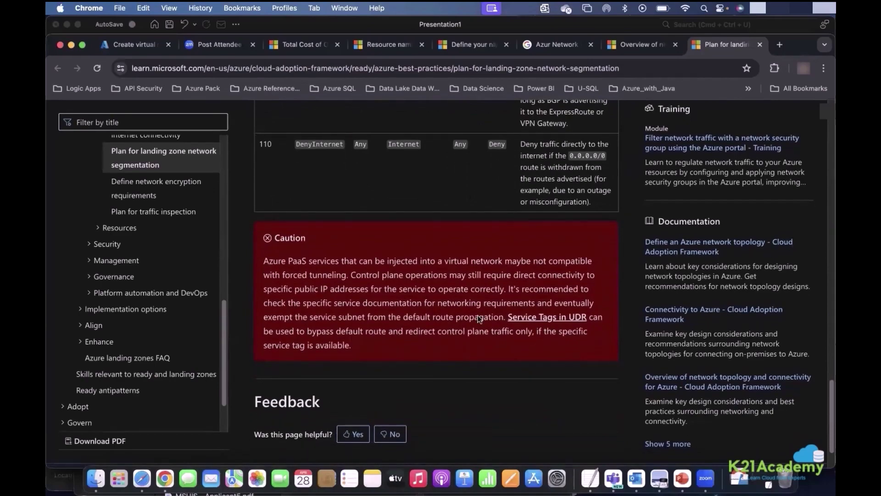
pyautogui.scroll(-2, 478, 318)
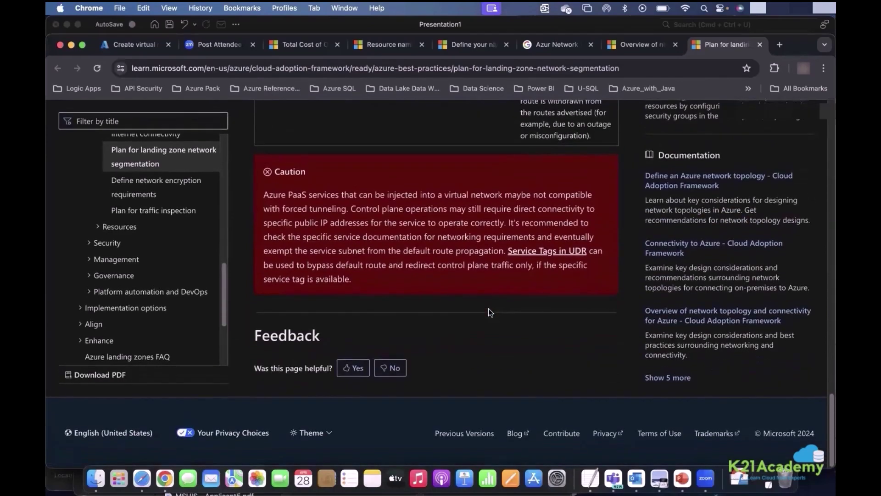
pyautogui.scroll(15, 479, 318)
# Skim the "Network topology and connectivity" article, including its management group diagram and the section on Corp and Online management groups.
pyautogui.click(638, 43)
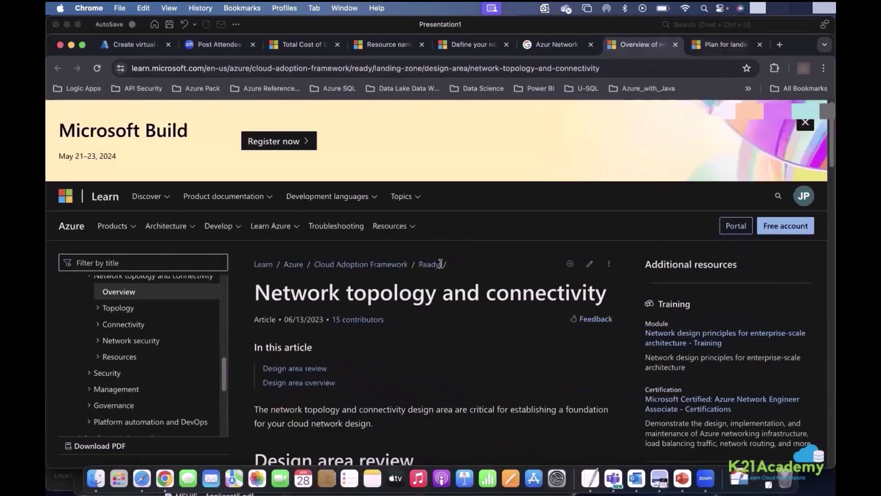
pyautogui.scroll(-4, 420, 294)
pyautogui.scroll(-10, 420, 294)
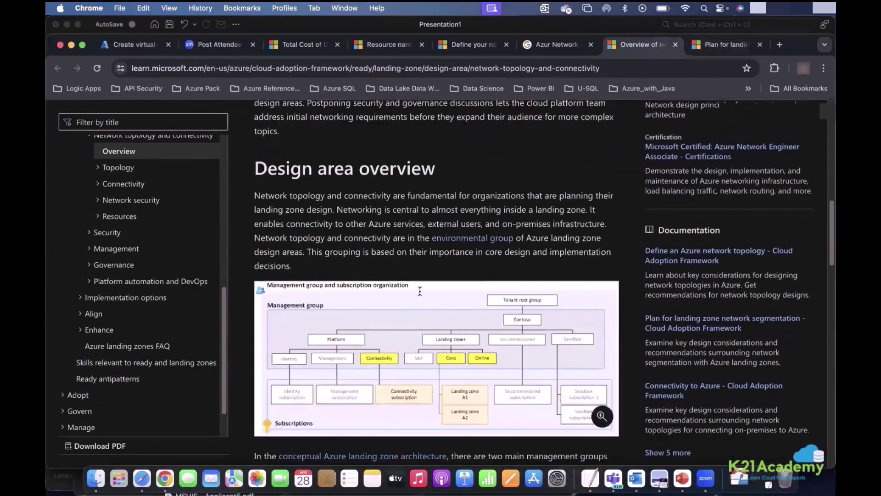
pyautogui.scroll(-10, 420, 291)
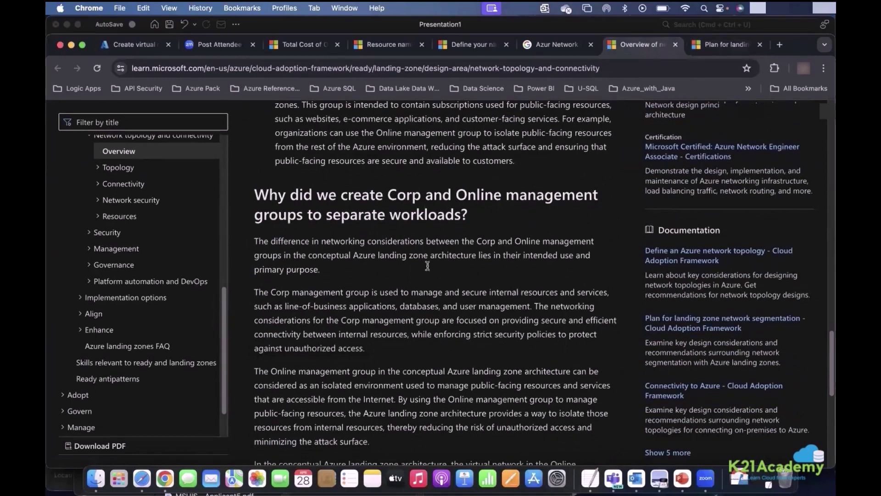
# Check the two-network diagram in PowerPoint against the address space and overlap notice on the portal's virtual network form in Chrome.
pyautogui.press('super+Tab')
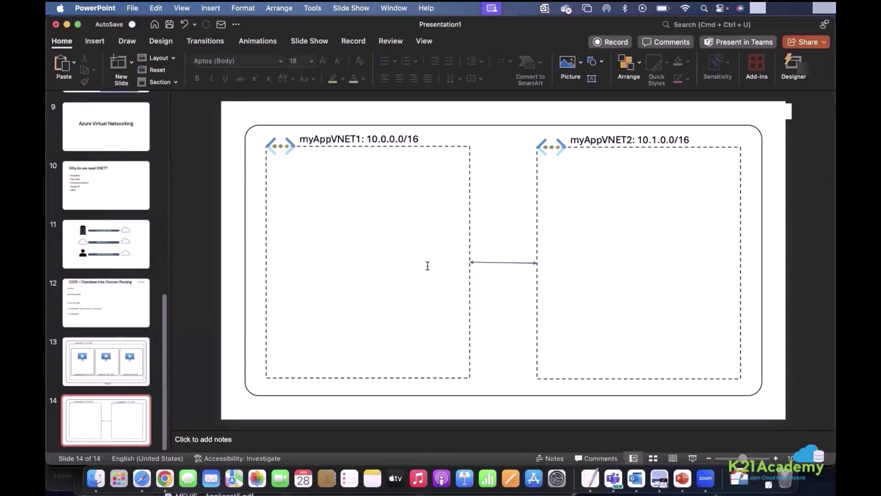
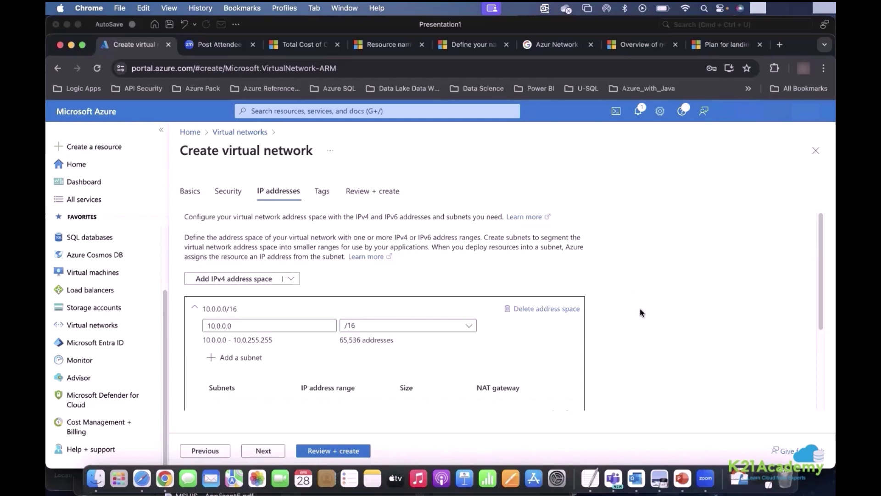
pyautogui.scroll(-3, 640, 308)
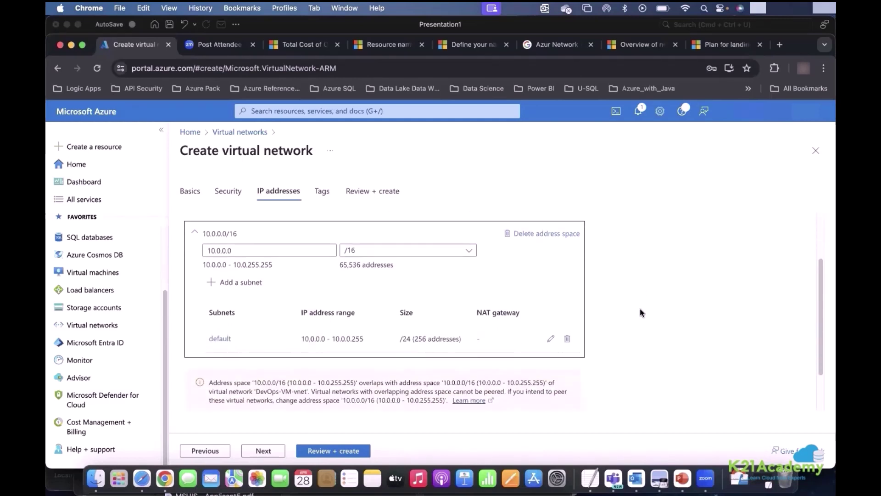
pyautogui.scroll(3, 640, 308)
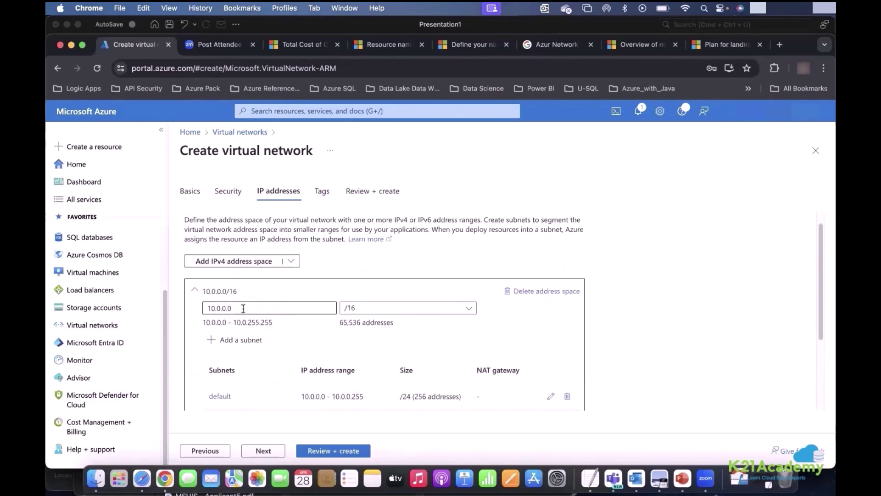
pyautogui.press('super+Tab')
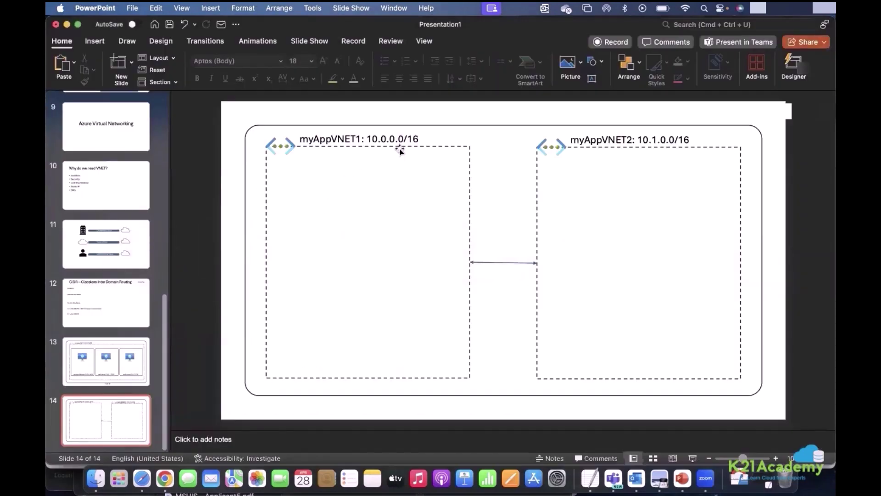
pyautogui.press('super+Tab')
# Change the virtual network's IPv4 address space to 10.1.0.0/16 and review the default subnet's range and the notices below it.
pyautogui.click(224, 308)
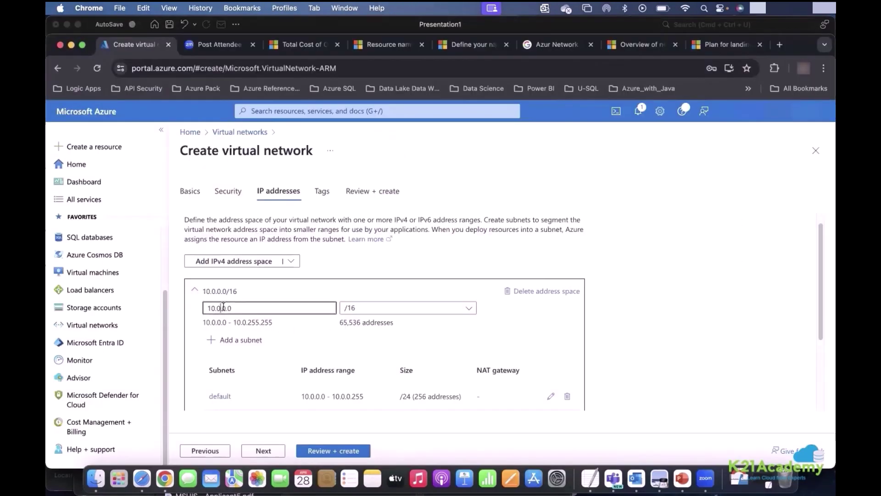
pyautogui.press('BackSpace')
pyautogui.write('1')
pyautogui.click(527, 320)
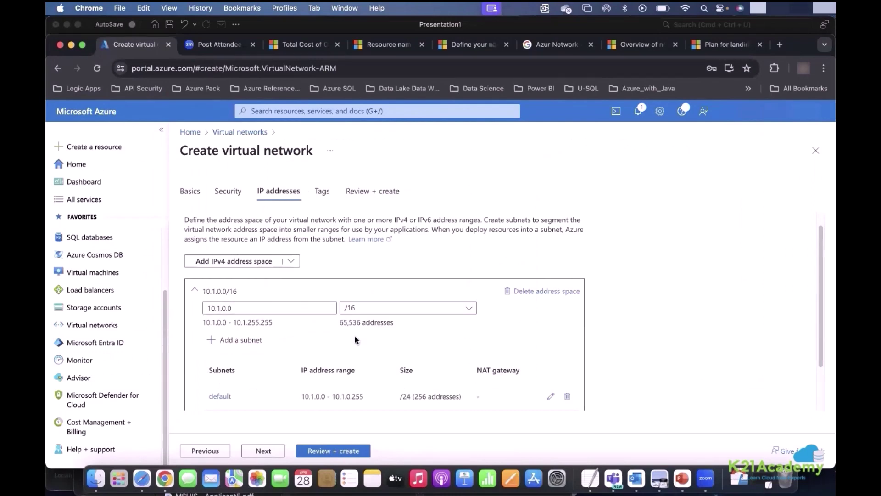
pyautogui.scroll(-2, 355, 340)
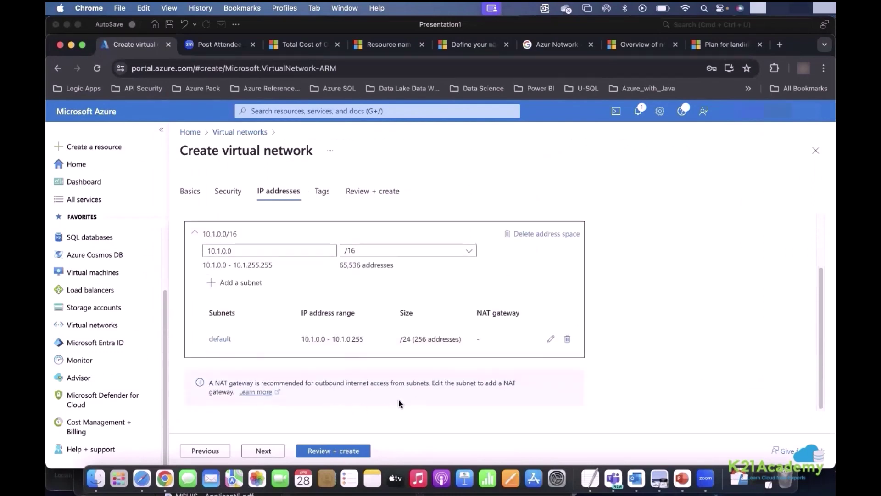
pyautogui.scroll(3, 390, 402)
pyautogui.scroll(-2, 292, 357)
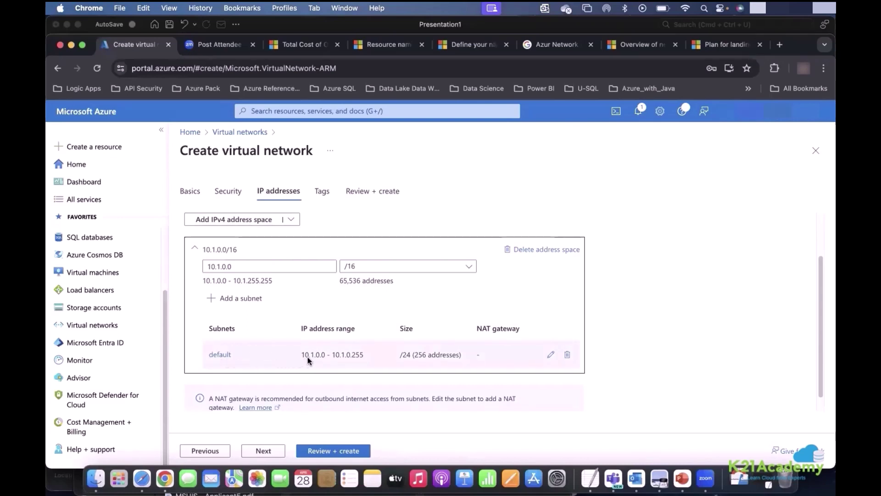
# Open the default subnet of the 10.1.0.0/16 address space for editing and rename it webAppSunet.
pyautogui.click(220, 355)
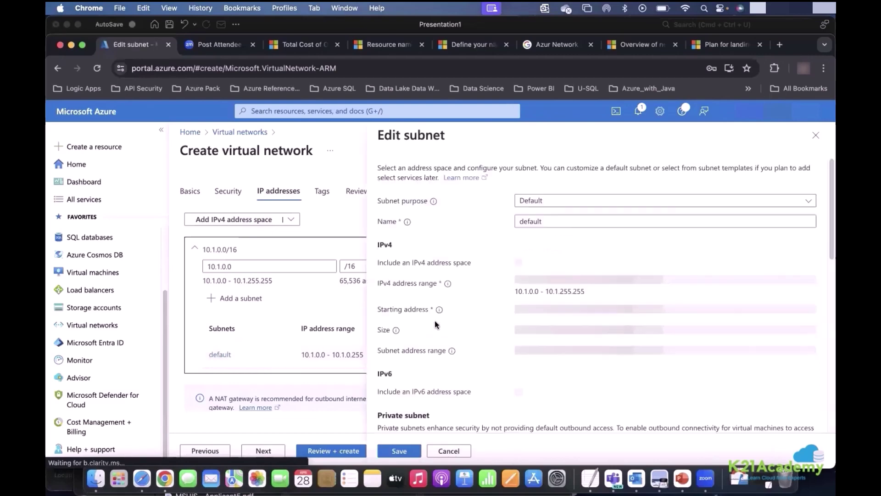
pyautogui.doubleClick(553, 222)
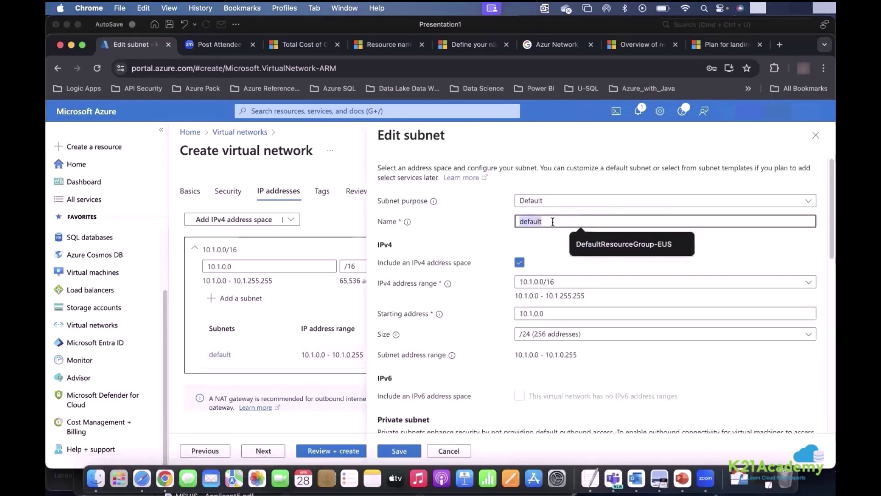
pyautogui.write('web')
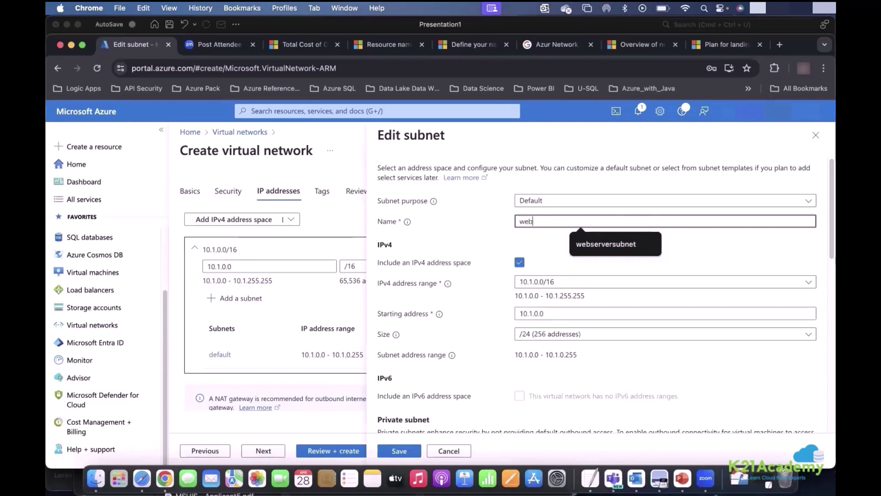
pyautogui.write('AppS')
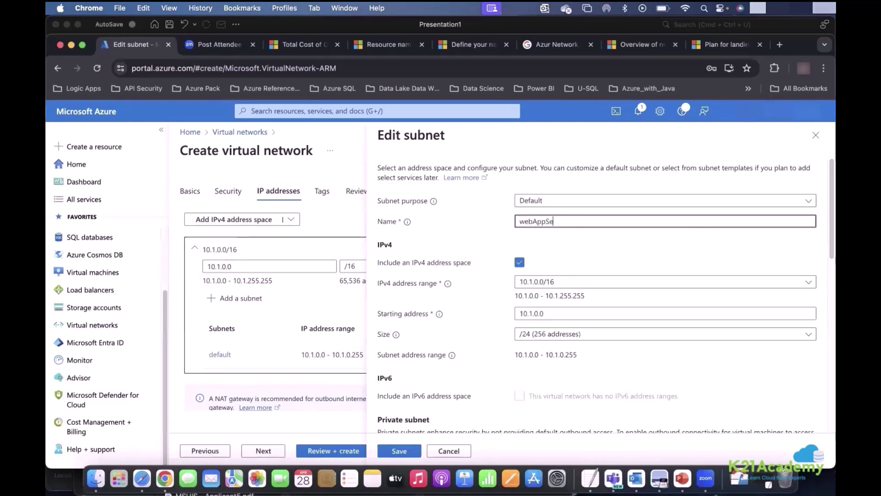
pyautogui.write('unet')
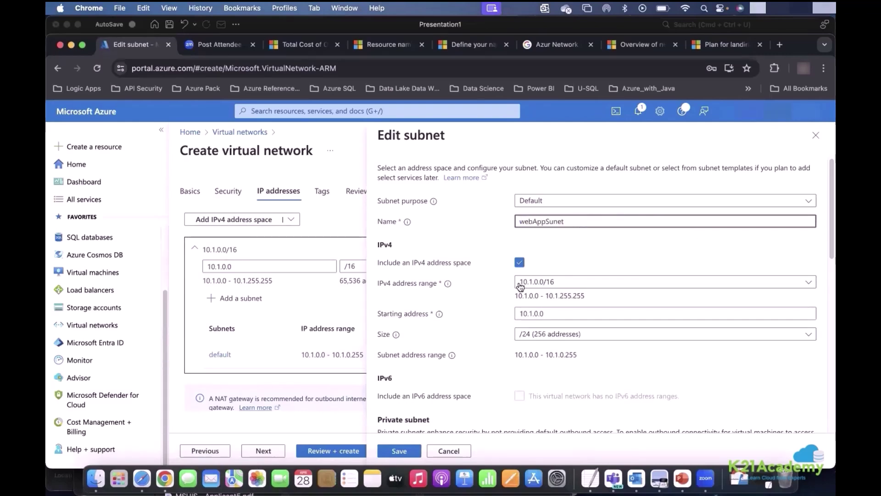
# Examine the subnet's size, private subnet, security, service endpoint, delegation and private endpoint policy options, including the lists of services available for delegation.
pyautogui.click(539, 340)
pyautogui.scroll(-5, 539, 342)
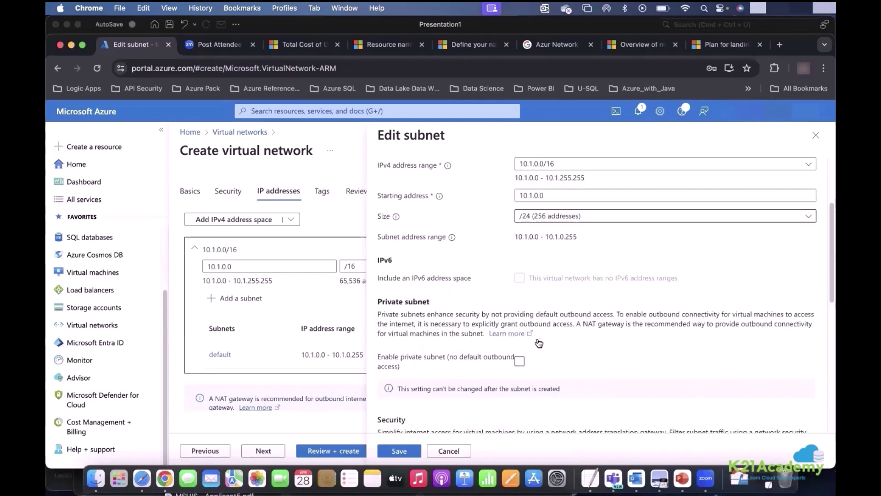
pyautogui.scroll(-5, 539, 343)
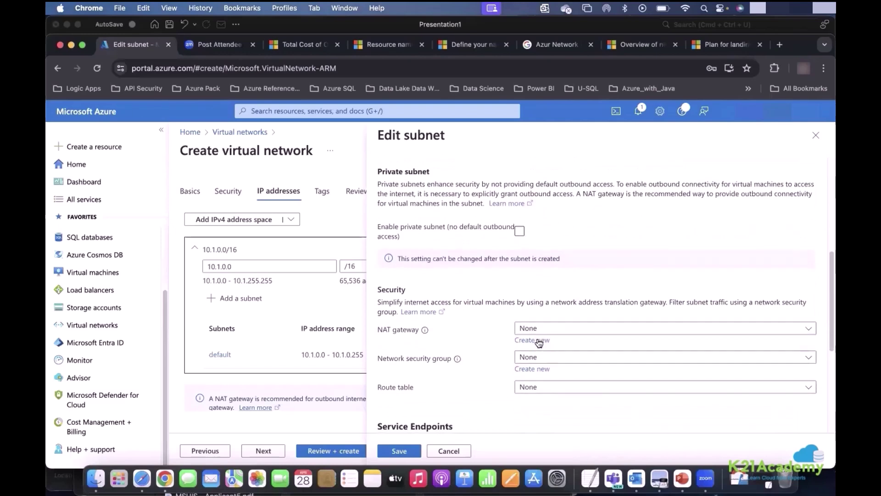
pyautogui.scroll(-1, 539, 343)
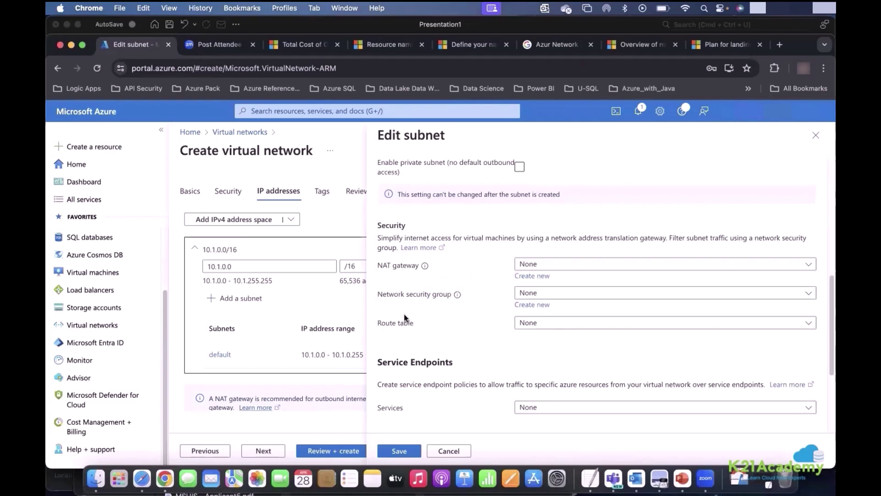
pyautogui.scroll(-5, 404, 315)
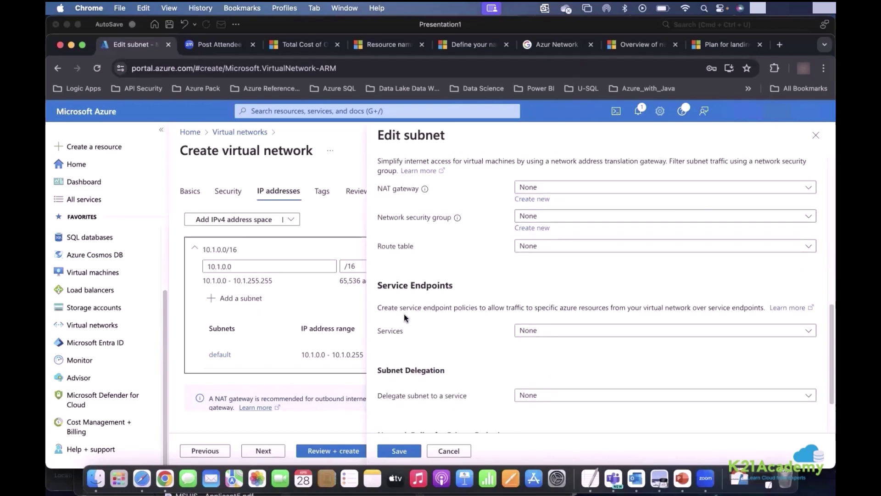
pyautogui.scroll(-5, 404, 315)
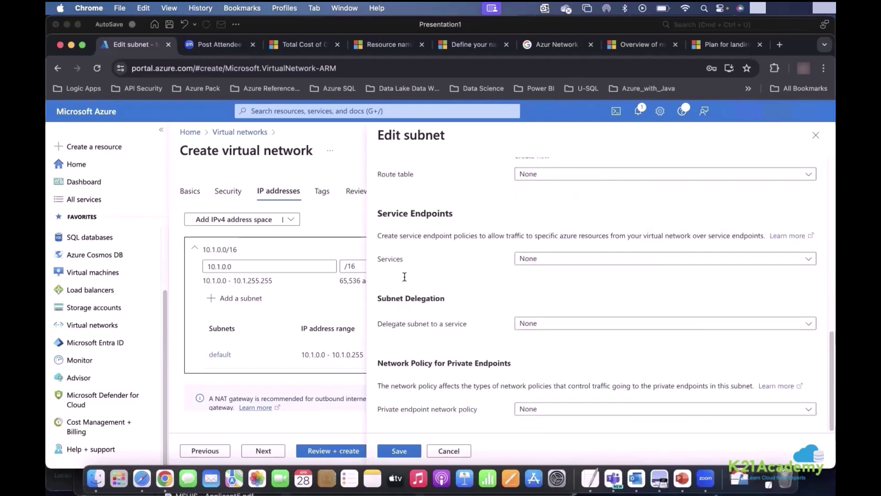
pyautogui.click(536, 259)
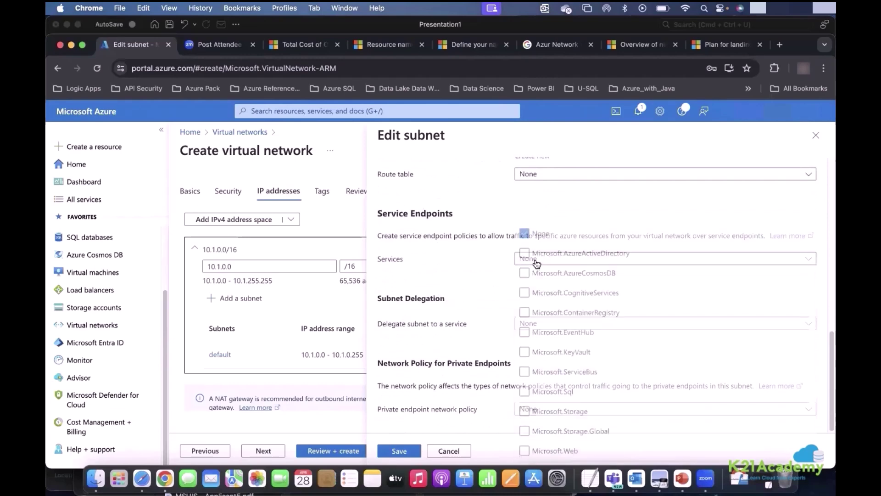
pyautogui.click(469, 254)
pyautogui.click(524, 323)
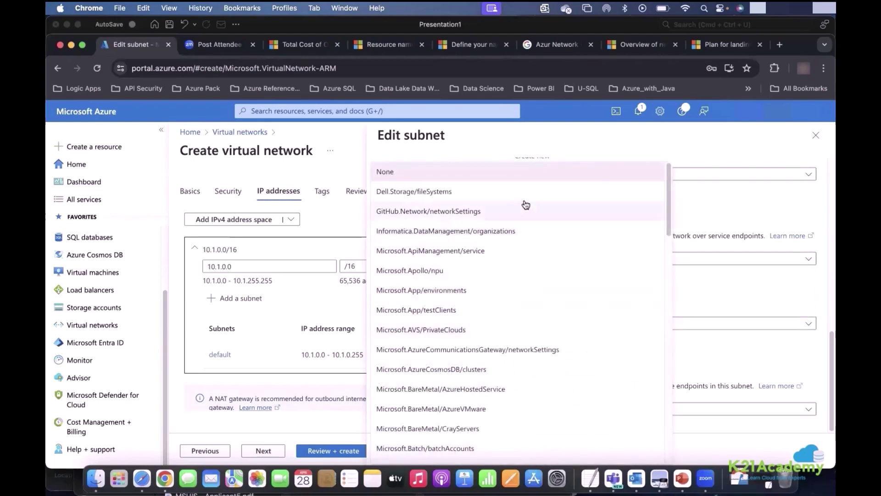
pyautogui.scroll(-3, 527, 367)
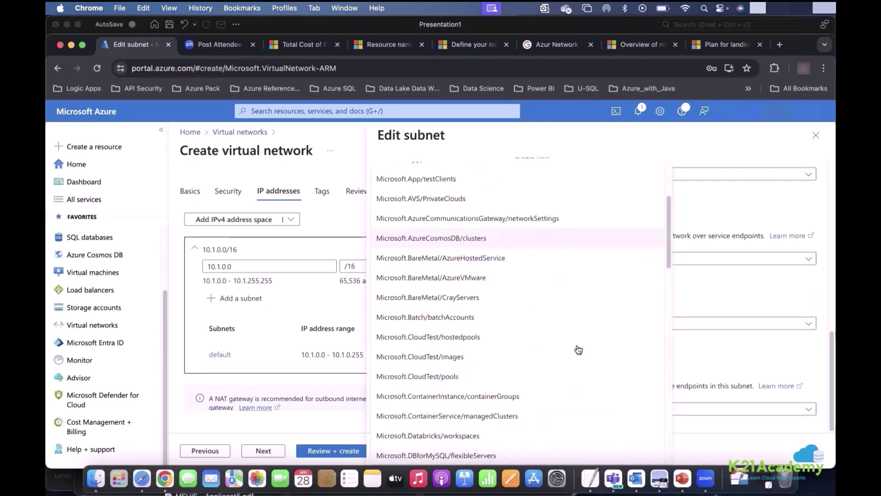
pyautogui.click(699, 298)
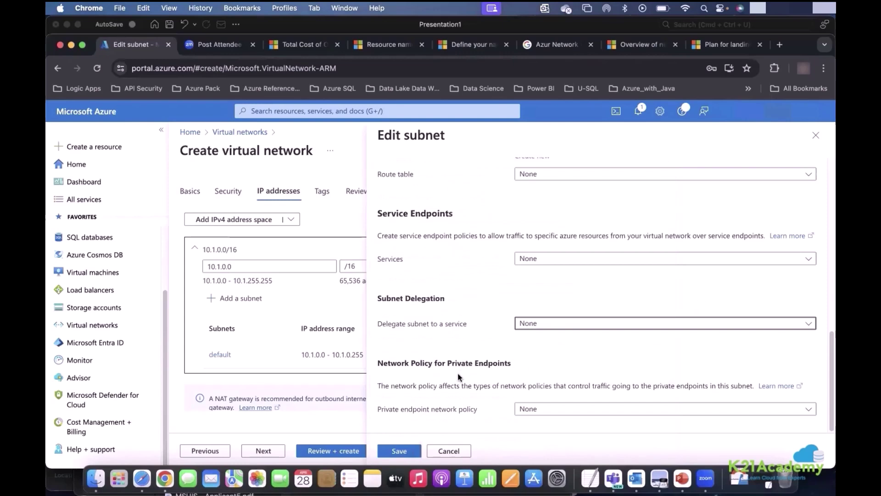
pyautogui.click(431, 337)
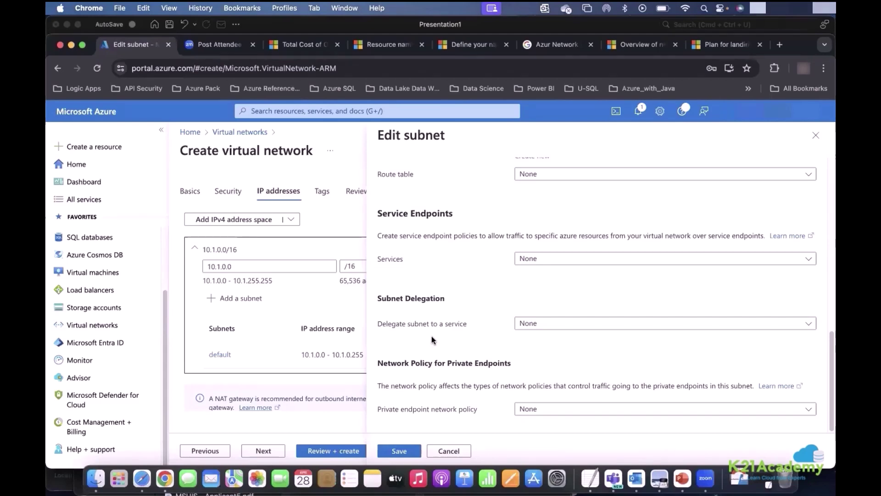
# Save the edited subnet and check its entry under the virtual network's address space.
pyautogui.scroll(10, 431, 336)
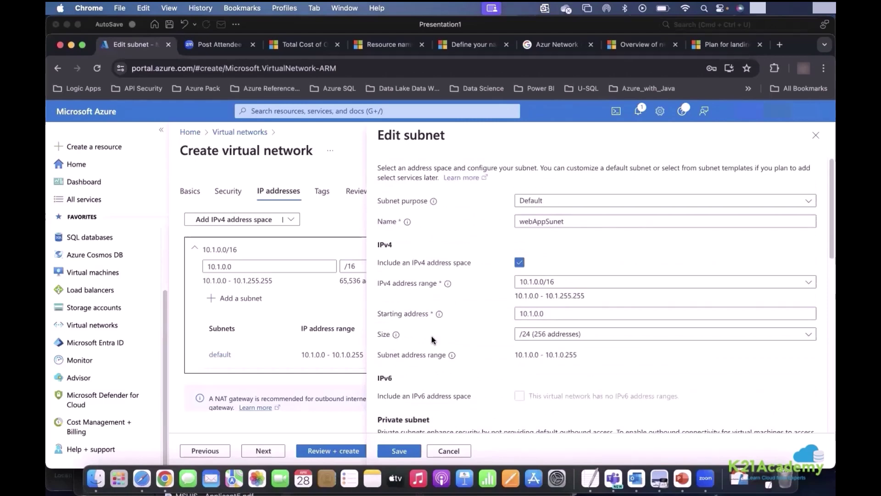
pyautogui.click(400, 451)
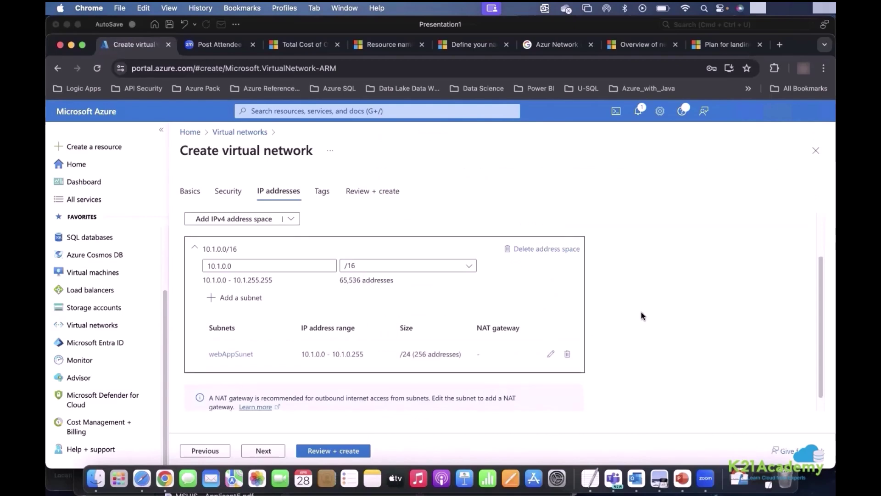
pyautogui.scroll(-1, 642, 312)
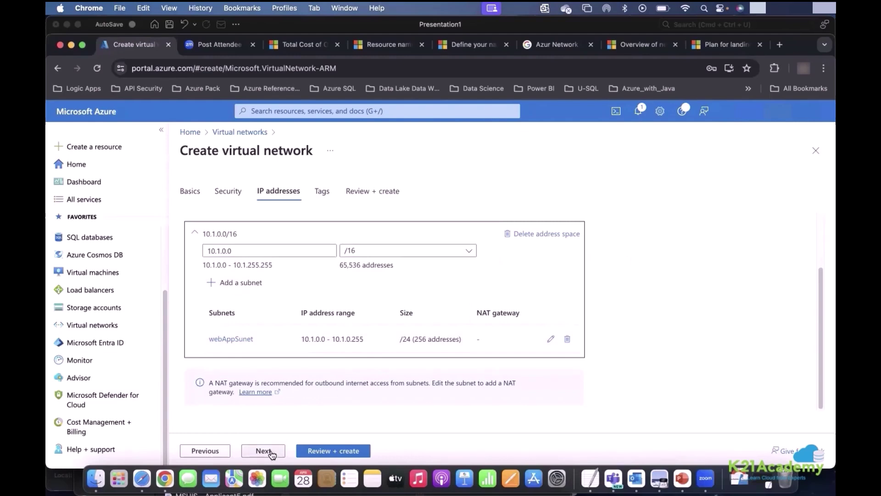
pyautogui.scroll(1, 277, 363)
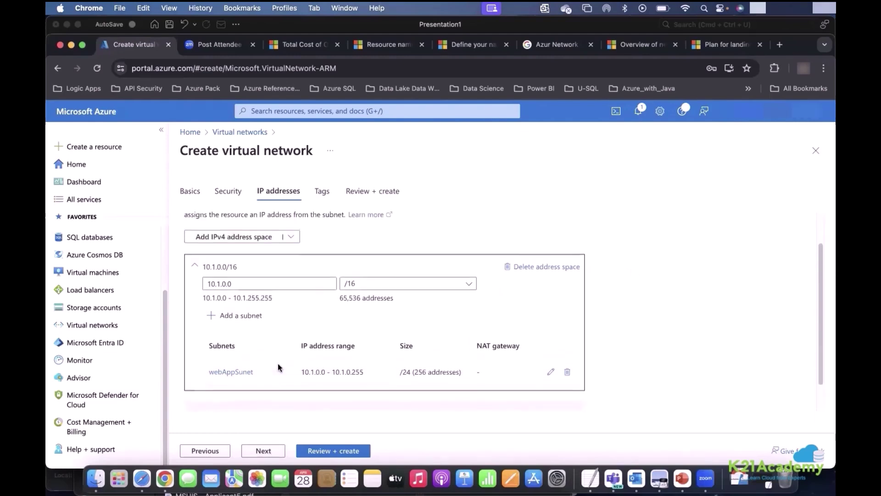
# Continue to the tag settings, look at the available tag names, and proceed to the final review without adding a tag.
pyautogui.click(265, 452)
pyautogui.click(293, 295)
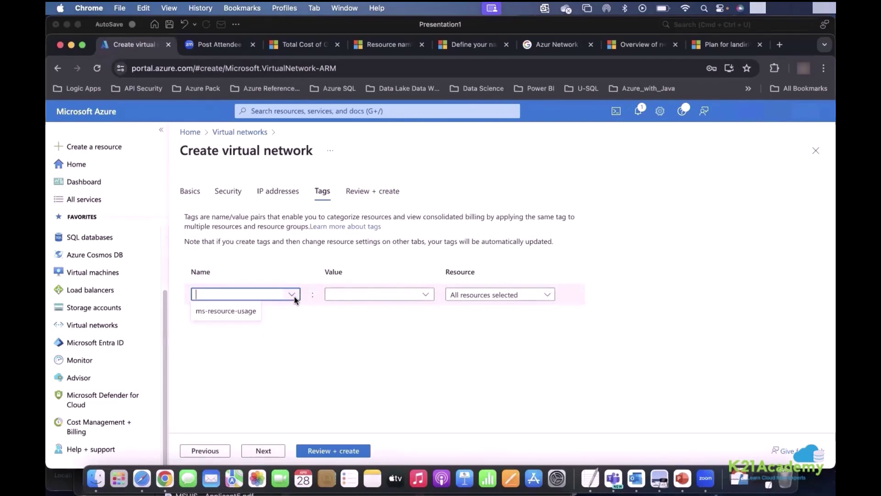
pyautogui.click(333, 374)
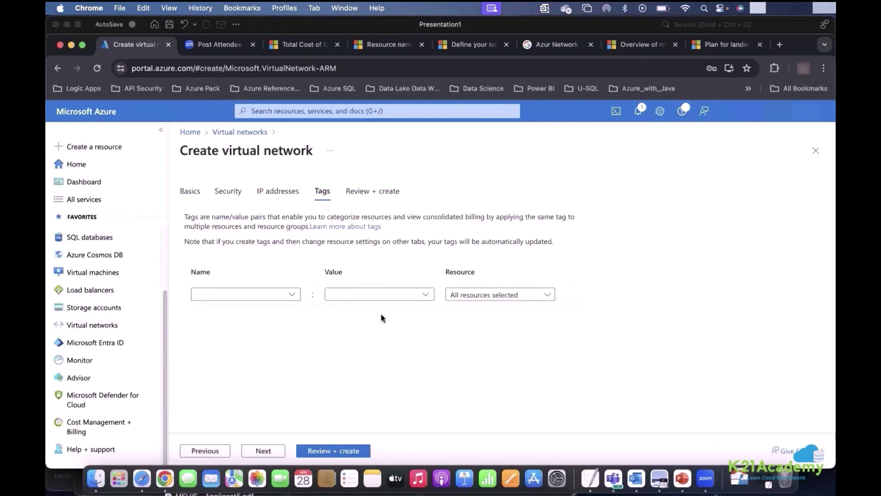
pyautogui.click(277, 447)
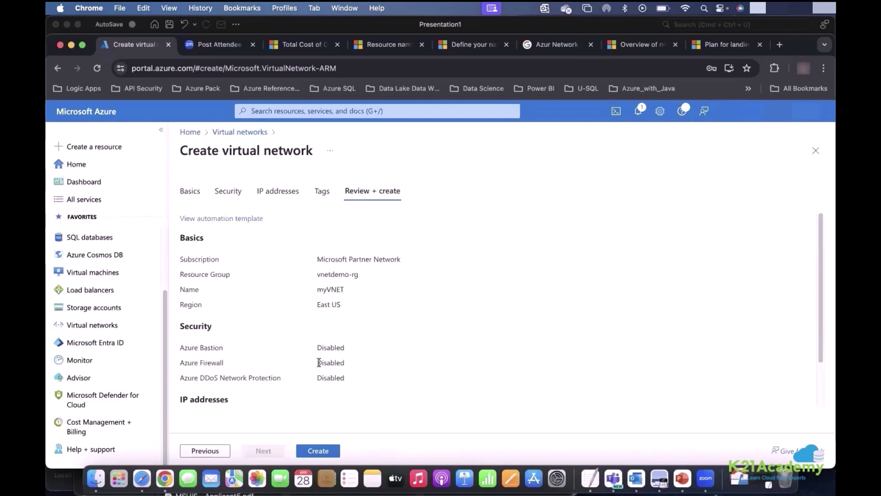
# Review the basics, security and IP address summary of myVNET and submit the virtual network for creation.
pyautogui.scroll(-2, 378, 314)
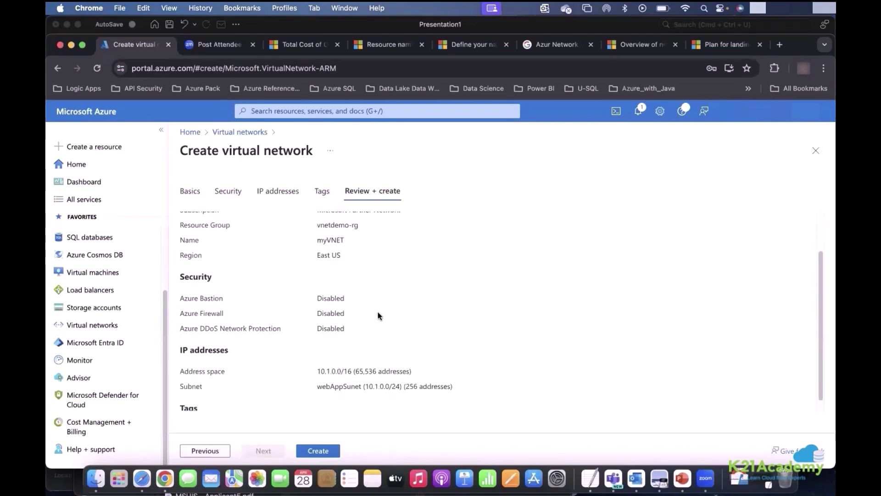
pyautogui.scroll(-1, 378, 315)
pyautogui.scroll(3, 379, 315)
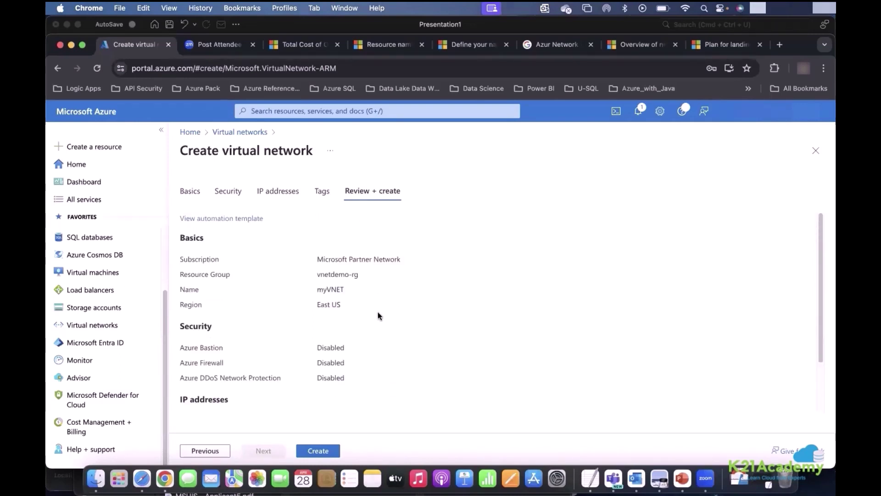
pyautogui.scroll(-3, 379, 315)
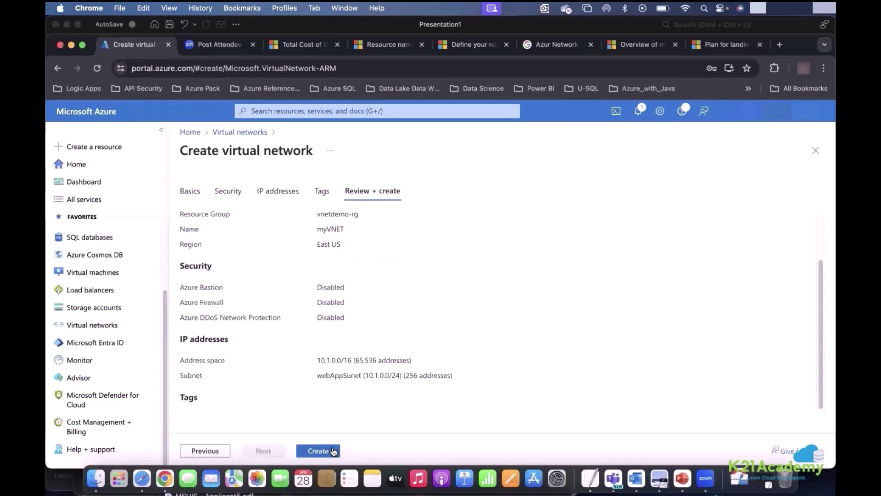
pyautogui.scroll(3, 357, 287)
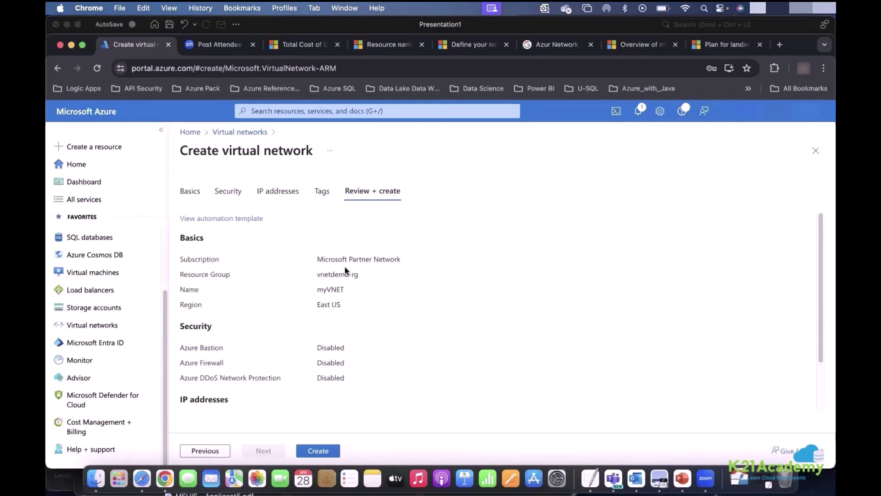
pyautogui.click(324, 452)
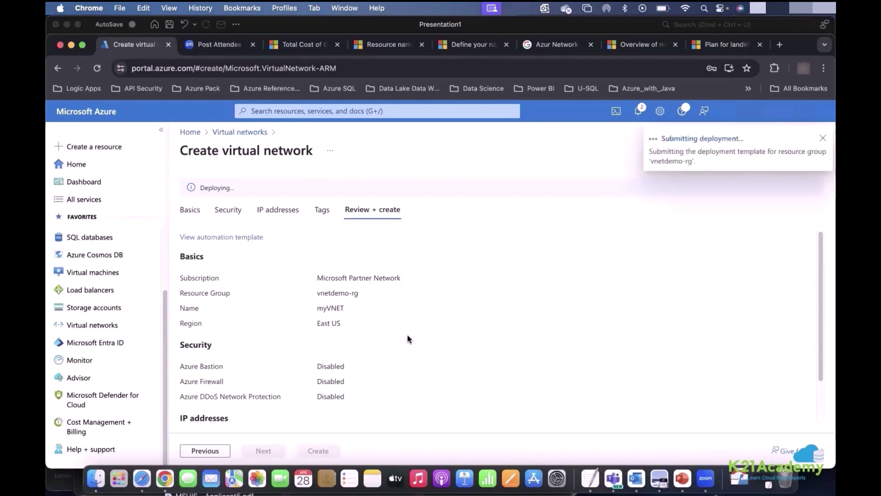
# Look at the two-network diagram in PowerPoint, return to the portal in Chrome, and check the deployment notifications.
pyautogui.press('super+Tab')
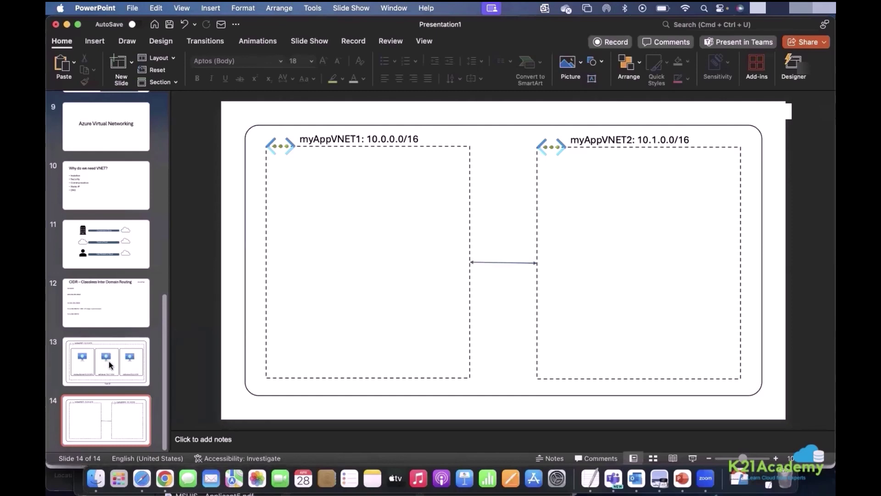
pyautogui.press('super+Tab')
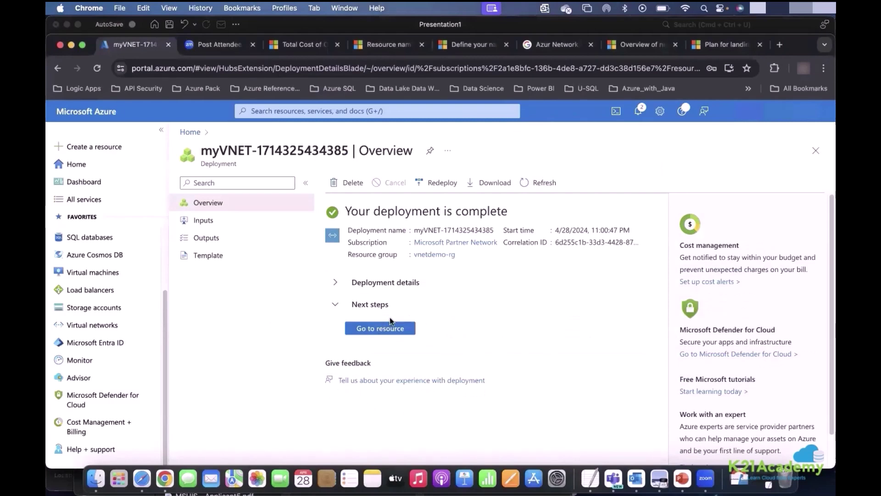
pyautogui.click(641, 113)
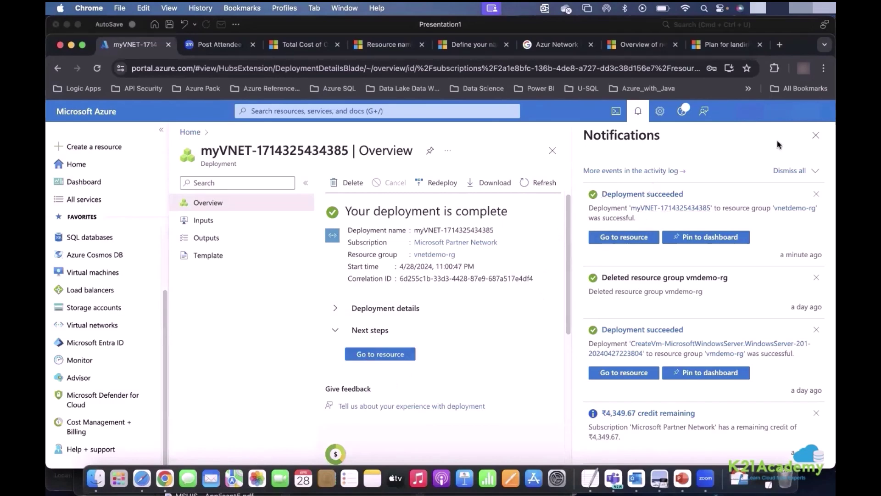
pyautogui.click(810, 138)
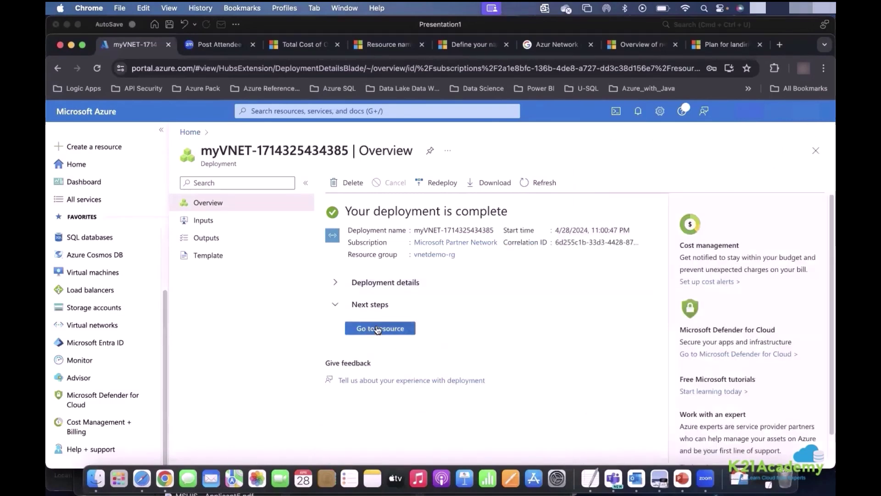
# Open myVNET from the vnetdemo-rg resource group and look through its overview and the available settings, monitoring and automation options.
pyautogui.click(435, 256)
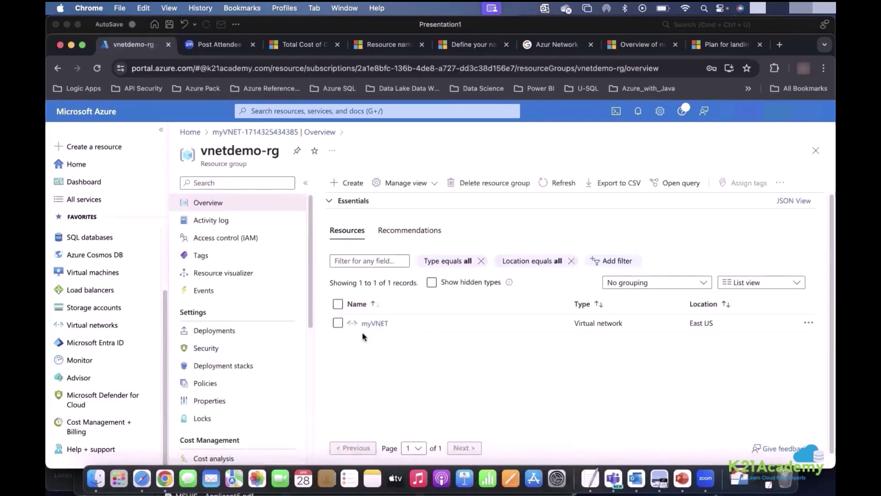
pyautogui.click(376, 324)
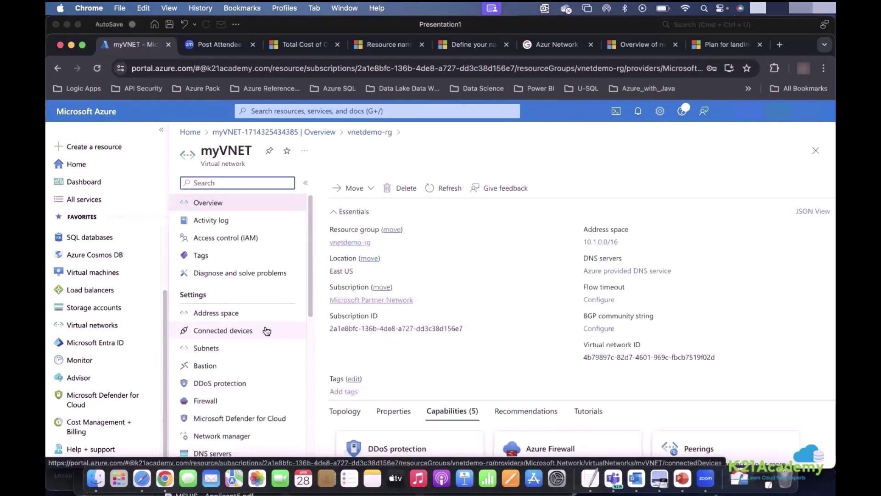
pyautogui.scroll(-5, 247, 371)
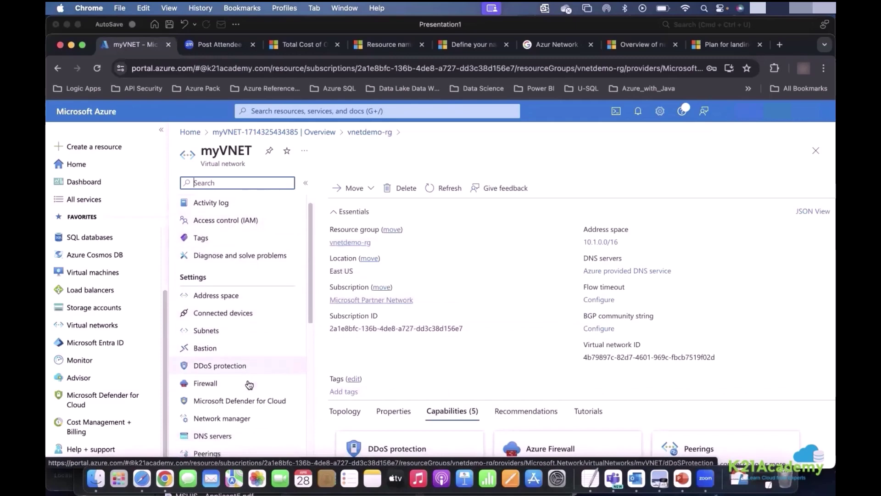
pyautogui.scroll(-3, 249, 385)
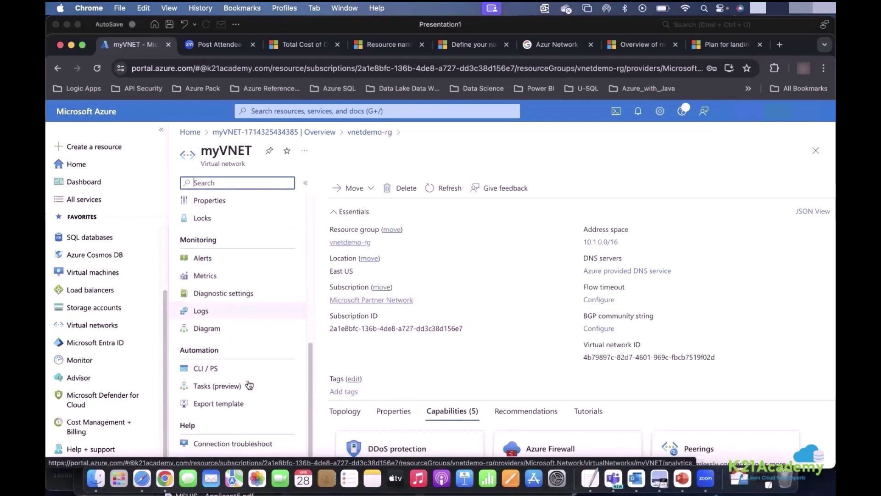
# Look through myVNET's settings and monitoring options, and open its list of subnets.
pyautogui.scroll(10, 249, 385)
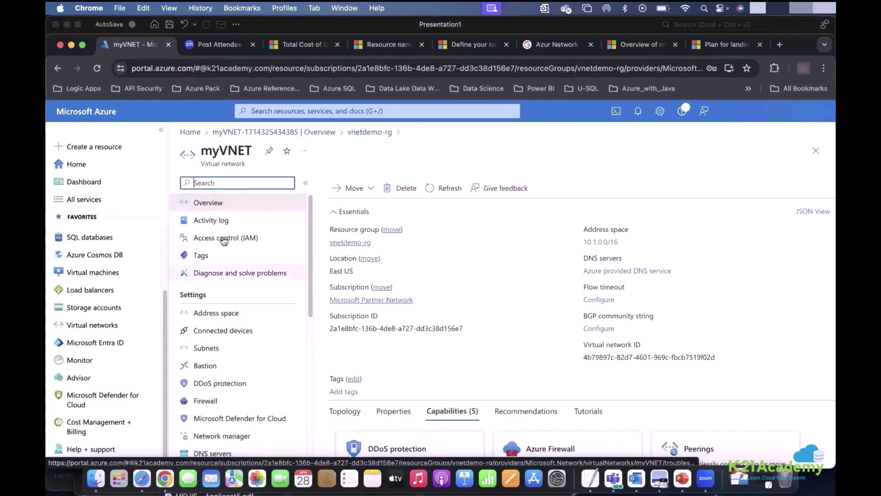
pyautogui.scroll(-3, 240, 278)
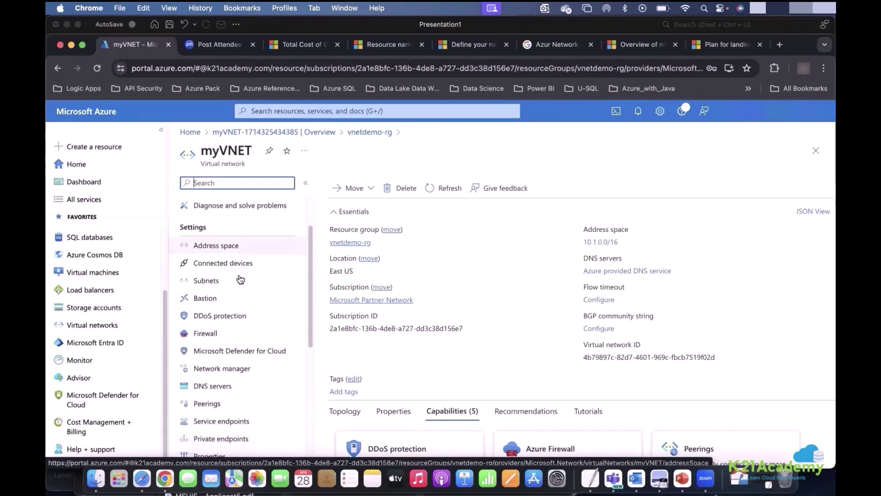
pyautogui.scroll(-4, 240, 321)
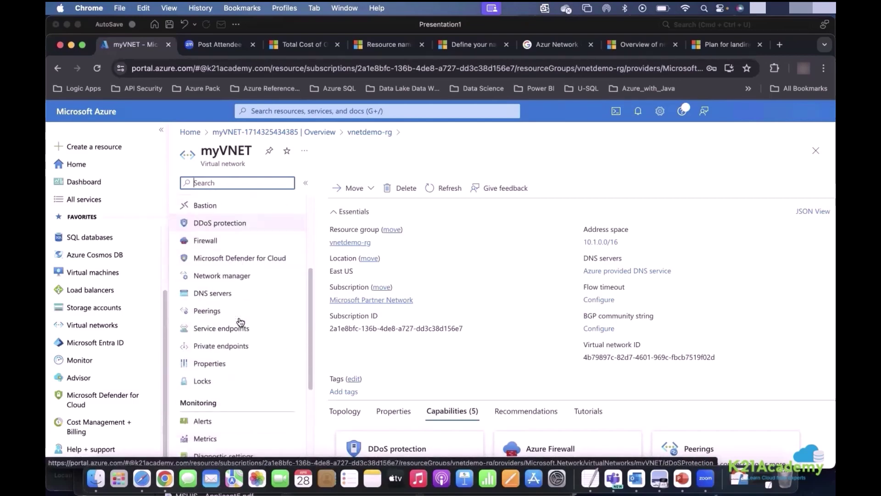
pyautogui.scroll(2, 240, 321)
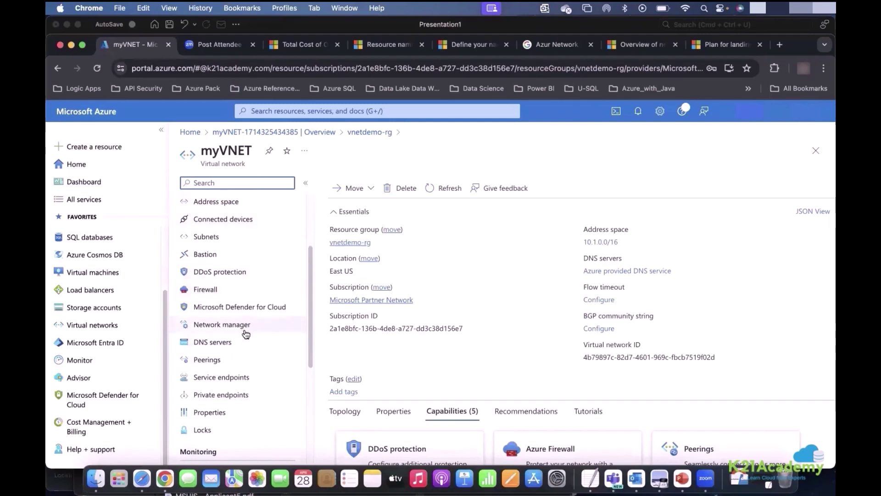
pyautogui.scroll(-3, 245, 361)
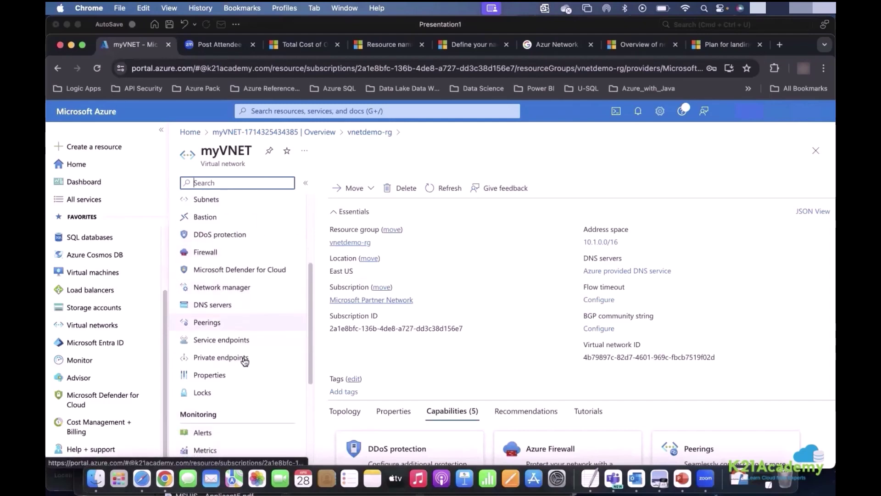
pyautogui.scroll(-2, 244, 361)
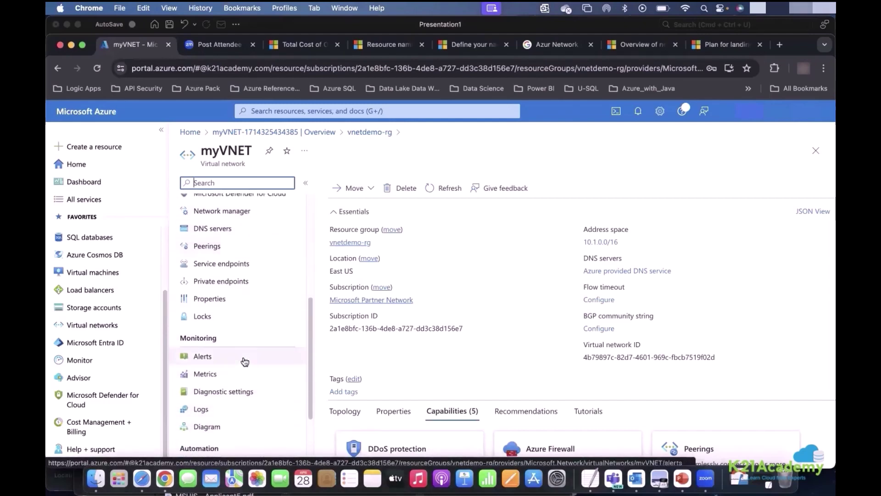
pyautogui.scroll(3, 244, 362)
pyautogui.scroll(1, 244, 362)
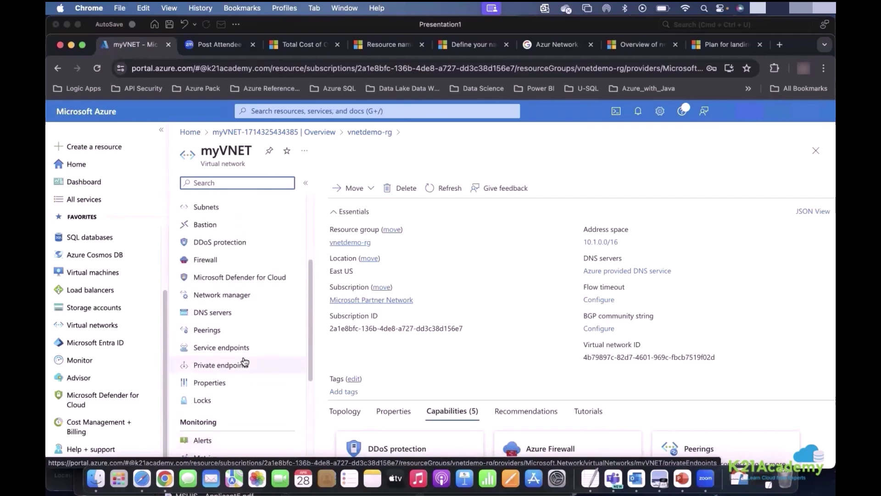
pyautogui.scroll(2, 244, 362)
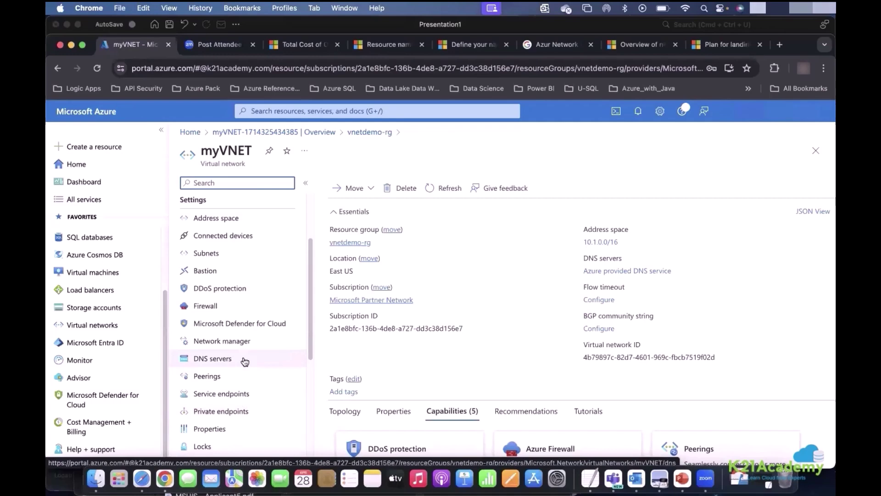
pyautogui.click(218, 253)
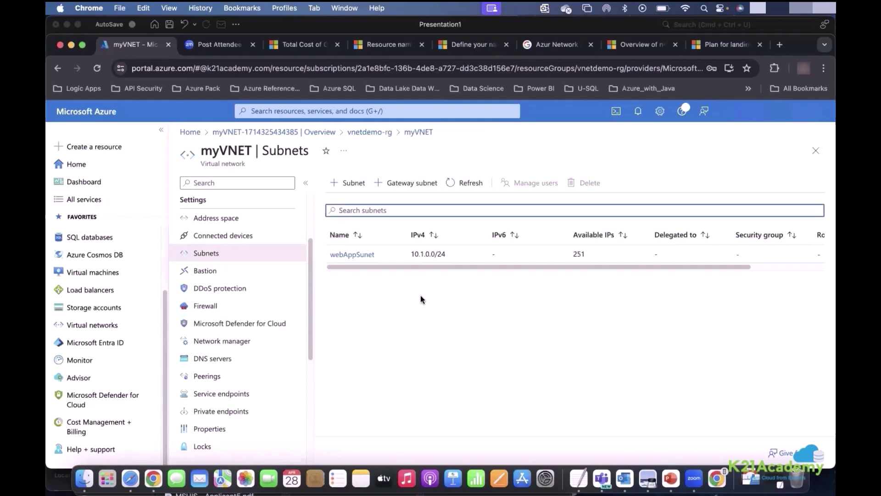
# Switch to PowerPoint and, on the three-subnet slide, try 256 and 251 as the last octet of the webAppSubnet address.
pyautogui.press('super+Tab')
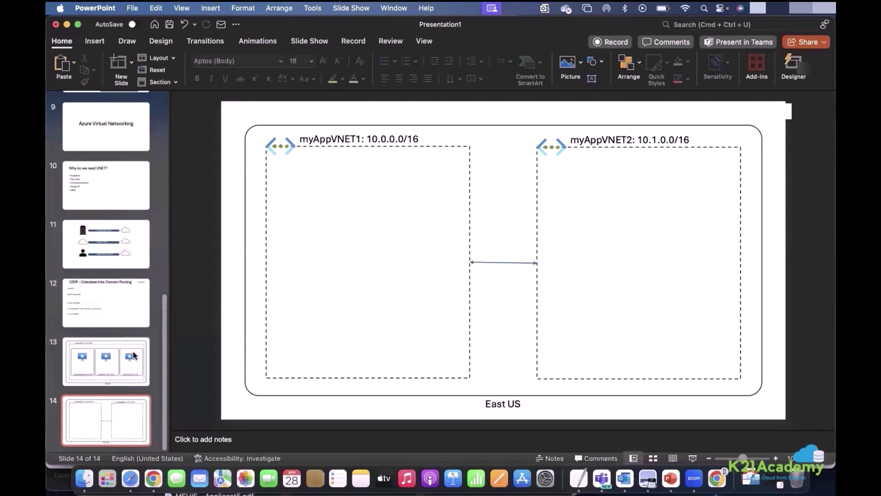
pyautogui.click(121, 367)
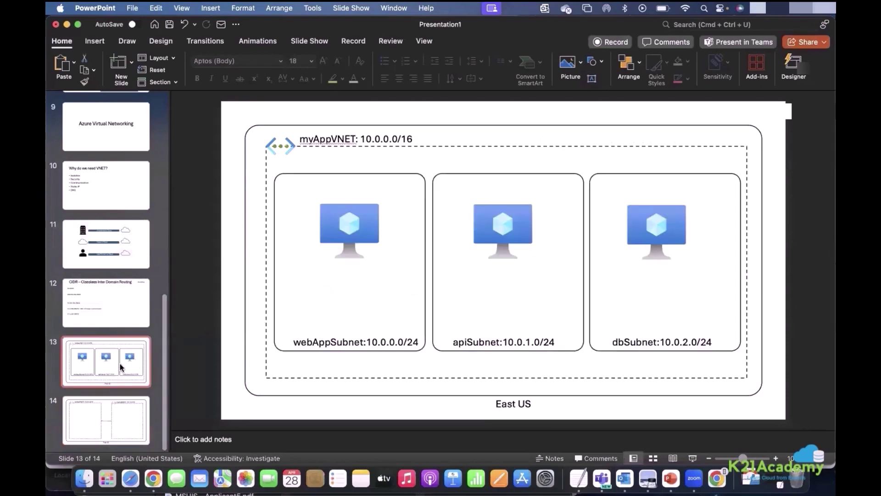
pyautogui.click(397, 342)
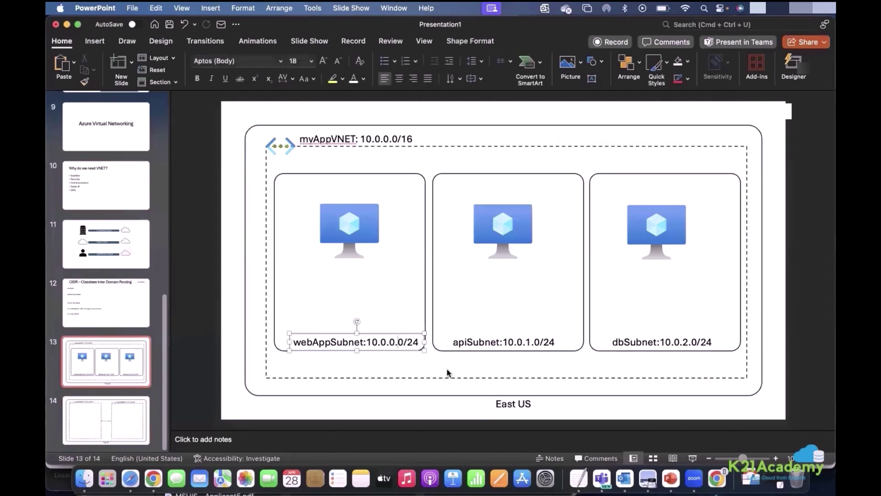
pyautogui.hotkey('shift', 'Right')
pyautogui.write('256')
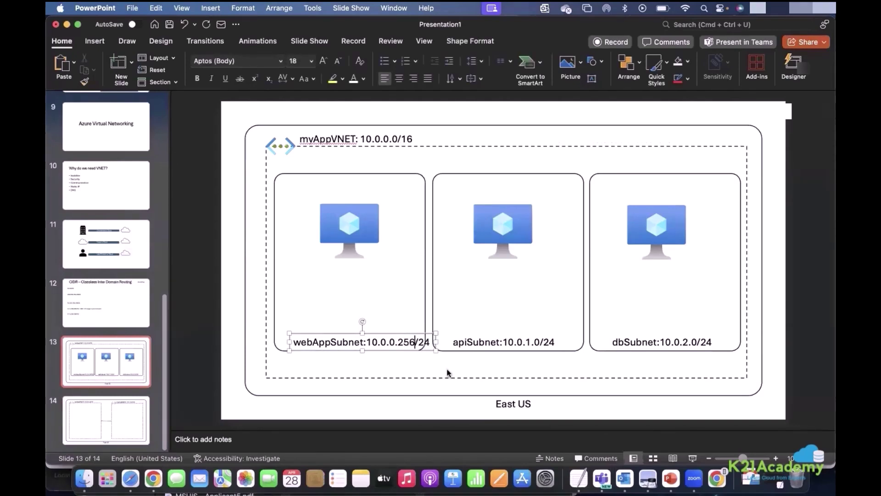
pyautogui.press('BackSpace')
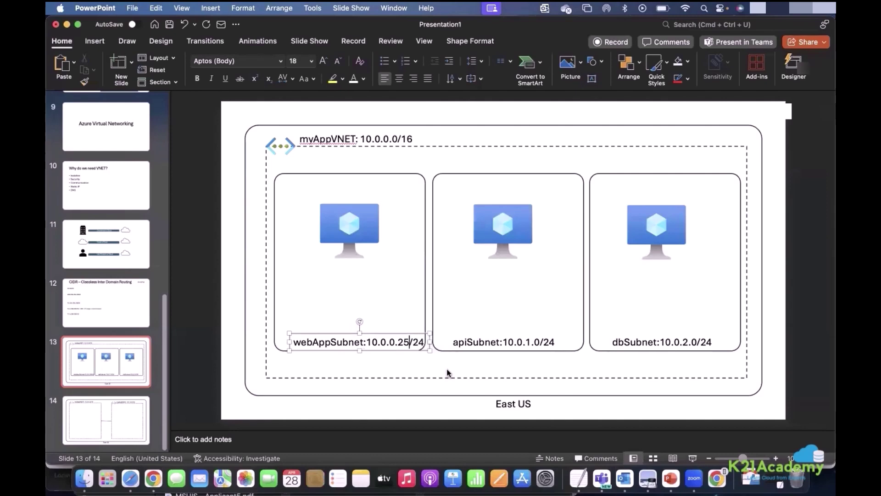
pyautogui.write('1')
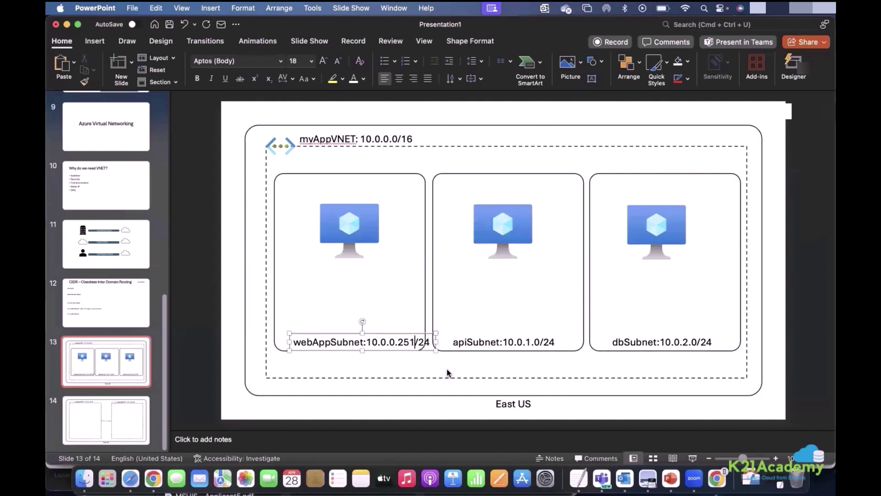
# Restore the webAppSubnet label to 10.0.0.0/24 and return to the Azure portal in Chrome.
pyautogui.press('BackSpace')
pyautogui.press('BackSpace')
pyautogui.press('BackSpace')
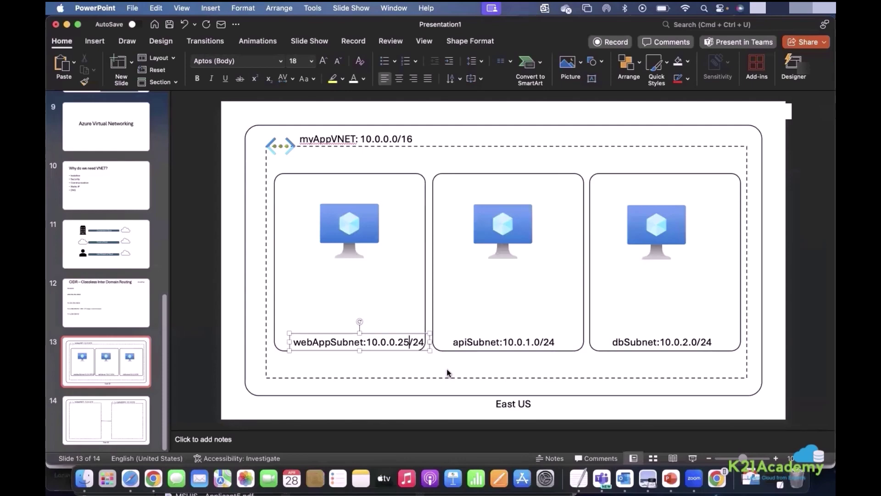
pyautogui.write('0')
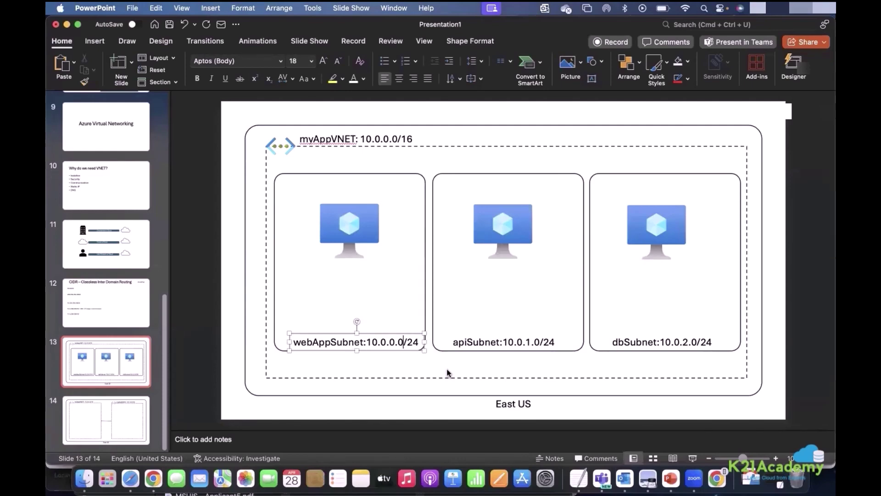
pyautogui.press('super+Tab')
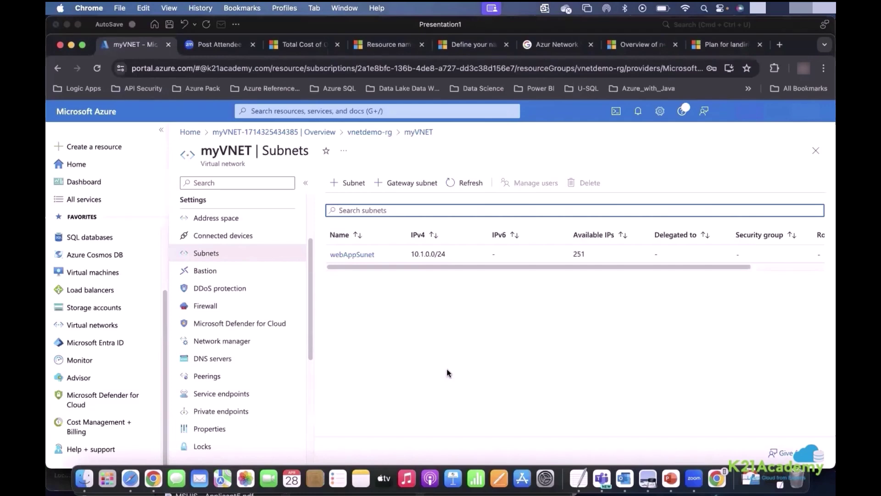
# Examine the webAppSunet subnet's available IPs, delegation, security group and route table columns.
pyautogui.click(576, 255)
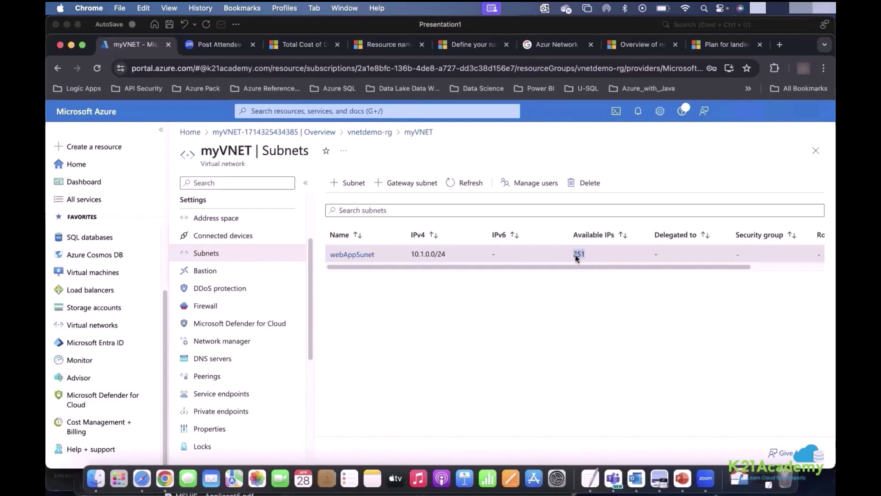
pyautogui.click(539, 315)
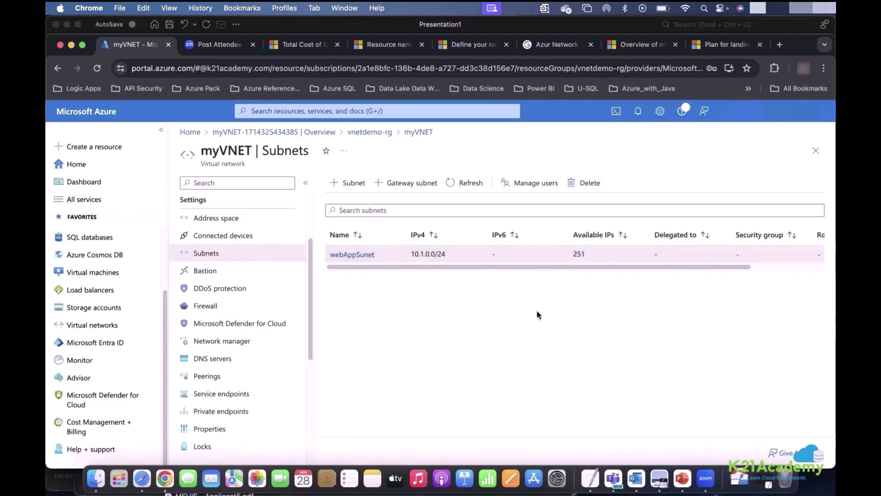
pyautogui.hscroll(1, 591, 251)
pyautogui.hscroll(3, 591, 248)
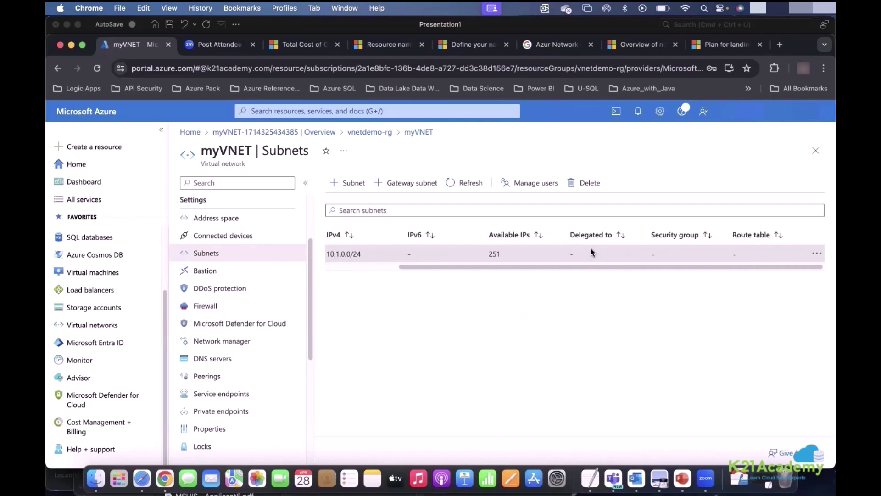
pyautogui.hscroll(-4, 590, 248)
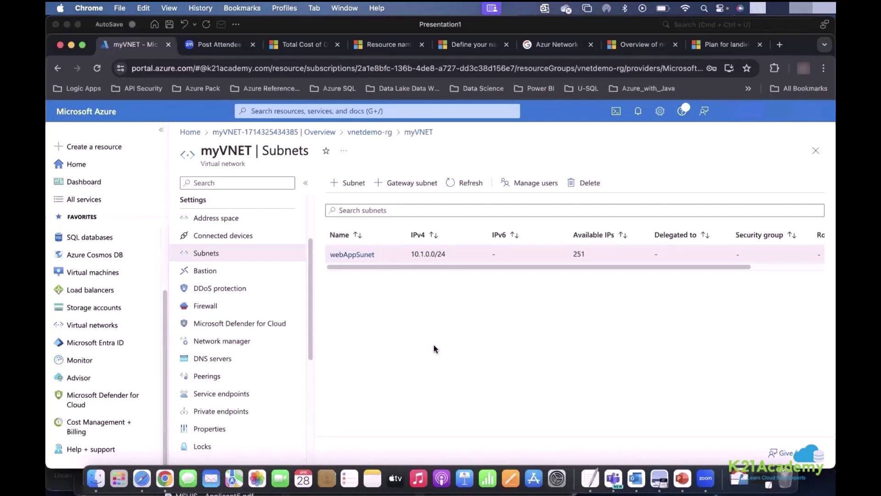
# Change myVNET's address space to 10.0.0.0/8 and save the change.
pyautogui.click(219, 223)
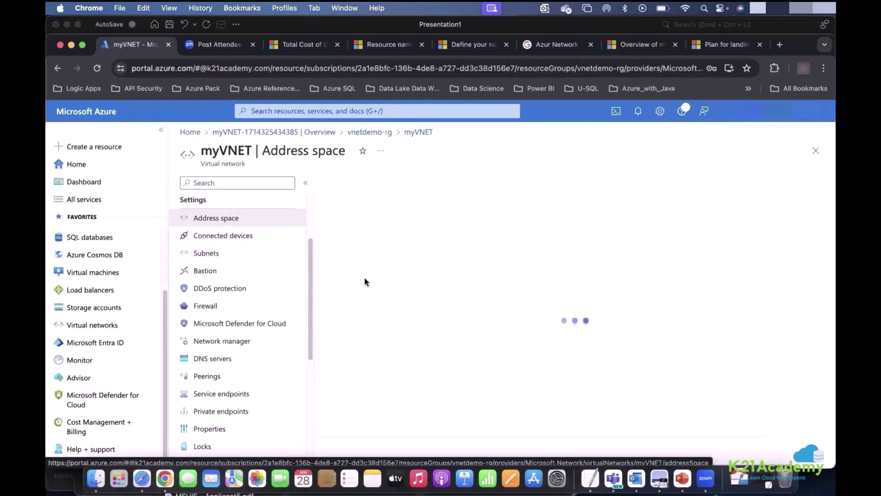
pyautogui.click(379, 230)
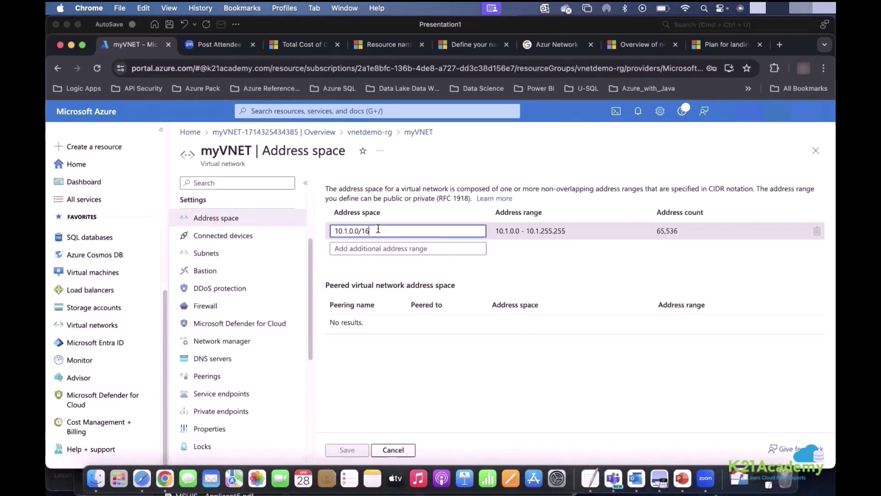
pyautogui.hotkey('shift', 'Left')
pyautogui.hotkey('shift', 'Left')
pyautogui.write('8')
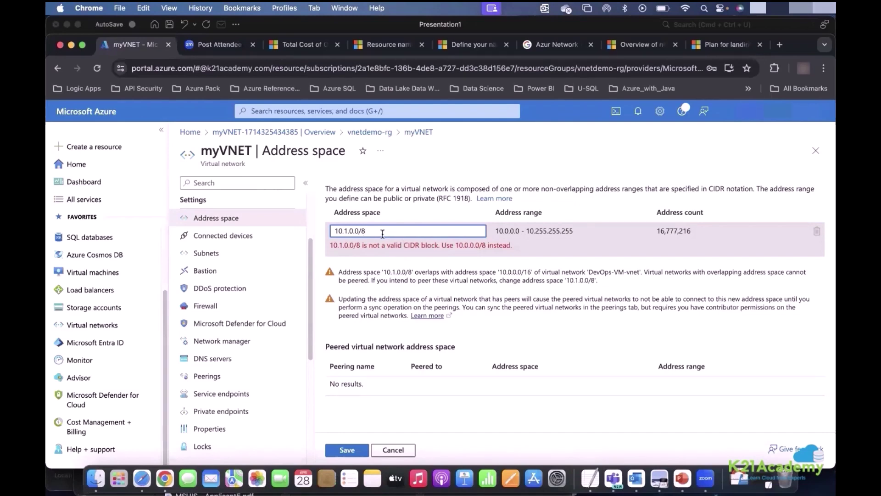
pyautogui.click(358, 231)
pyautogui.write('0')
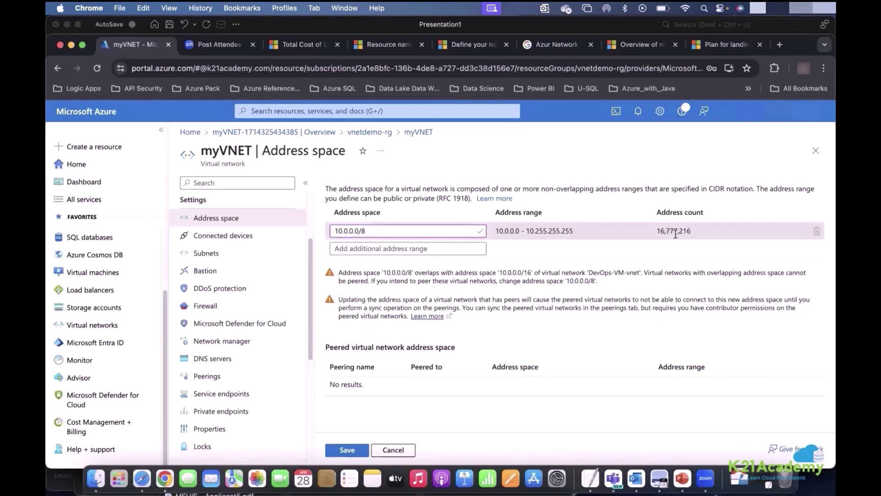
pyautogui.click(347, 451)
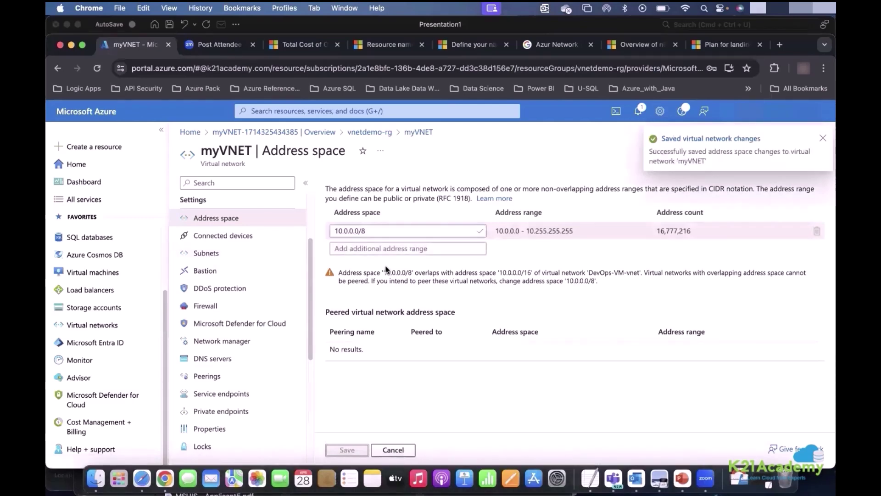
# Examine myVNET's subnet list, checking the webAppSunet subnet's IPv4 range and the actions available for it.
pyautogui.click(212, 253)
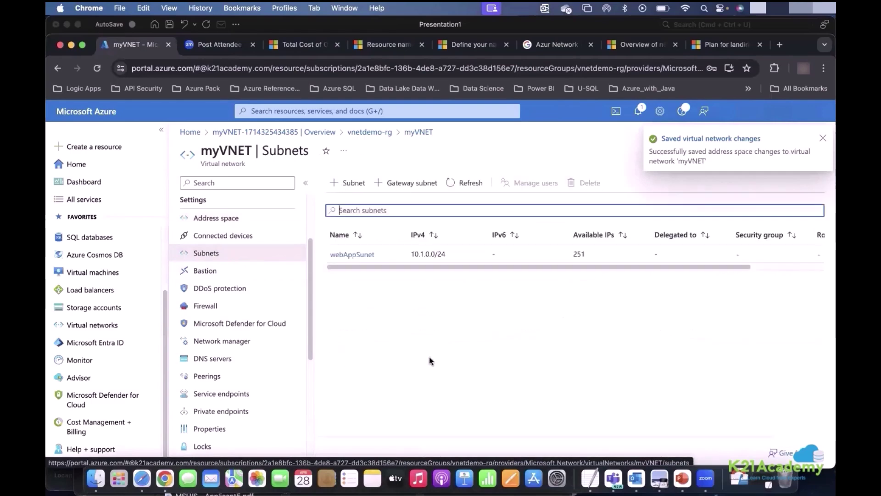
pyautogui.click(428, 256)
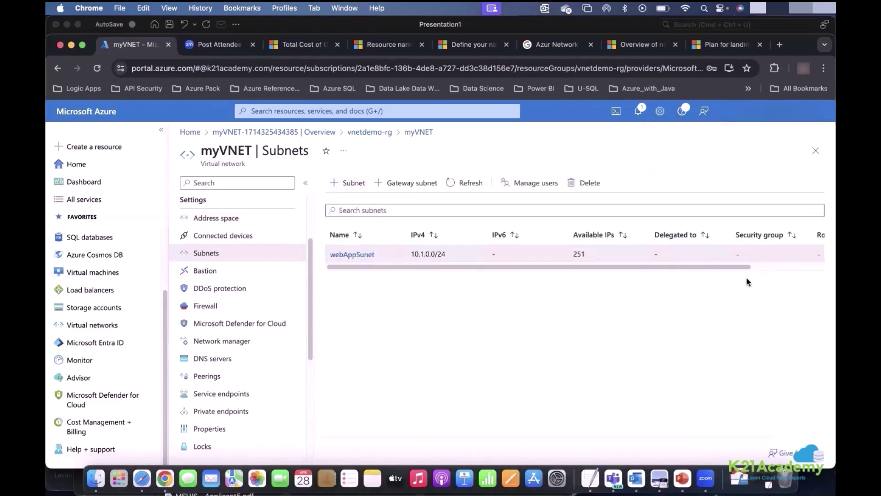
pyautogui.hscroll(3, 657, 251)
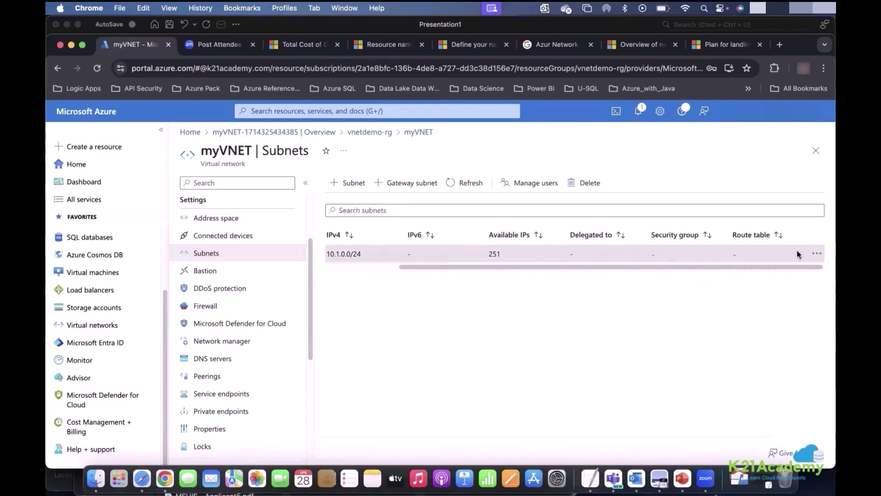
pyautogui.click(821, 255)
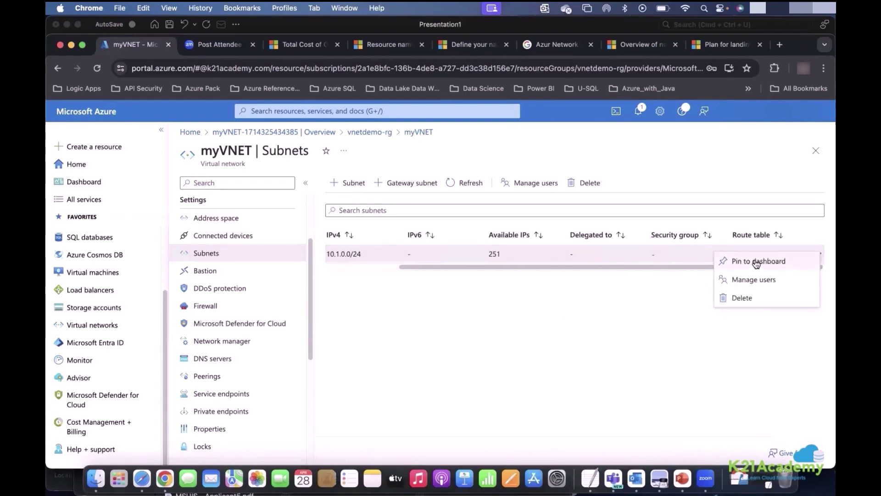
pyautogui.click(496, 297)
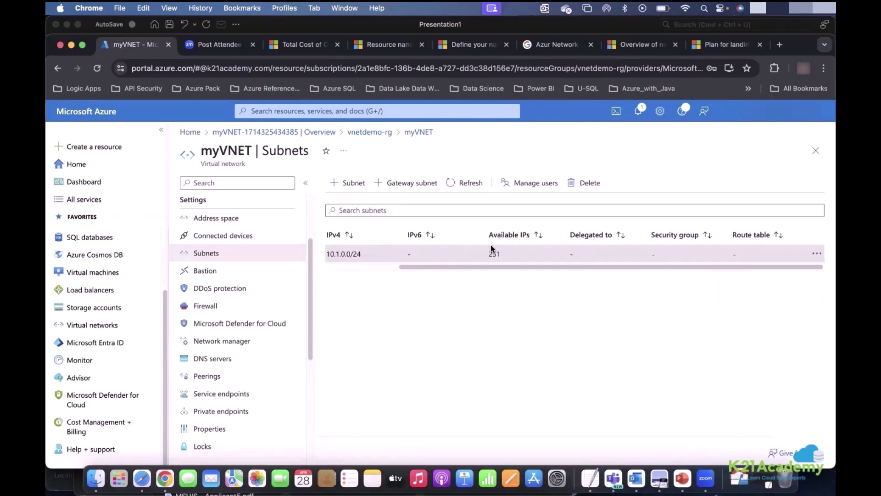
pyautogui.hscroll(-3, 471, 259)
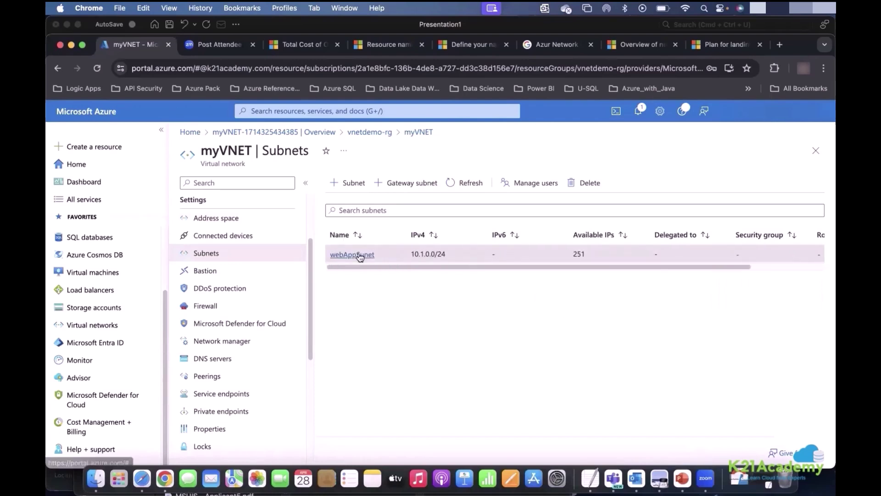
pyautogui.hscroll(3, 707, 249)
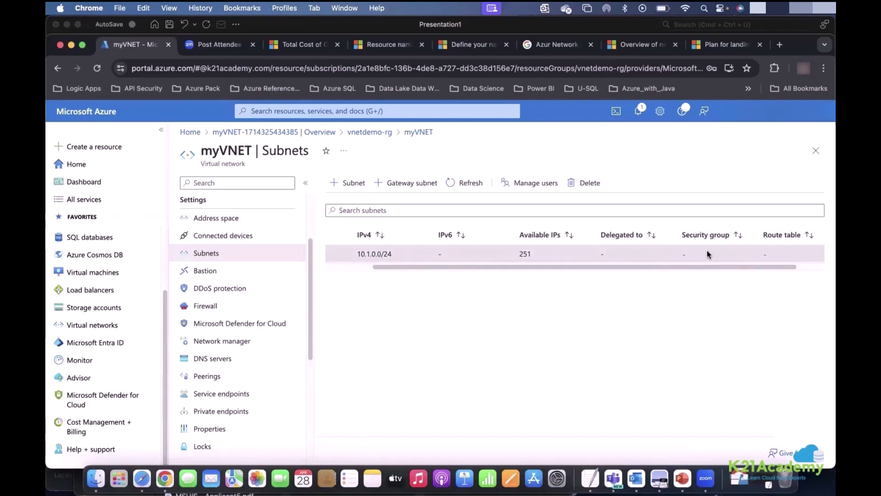
pyautogui.click(817, 253)
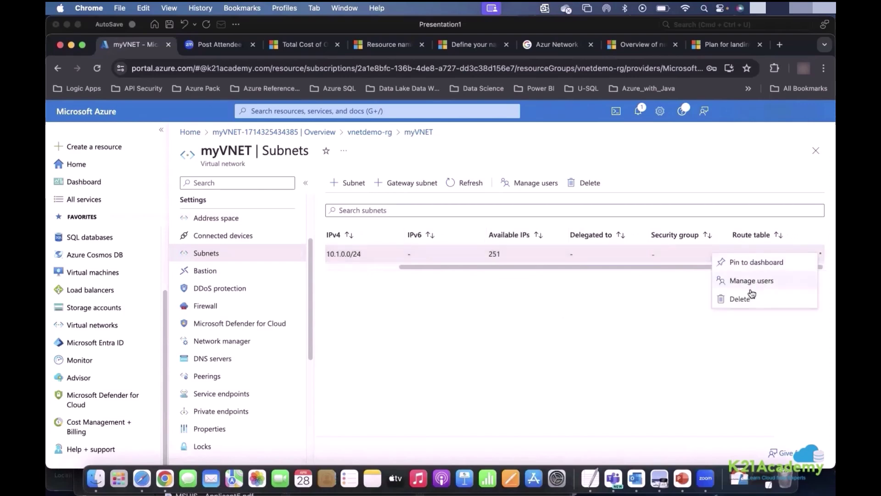
pyautogui.click(348, 299)
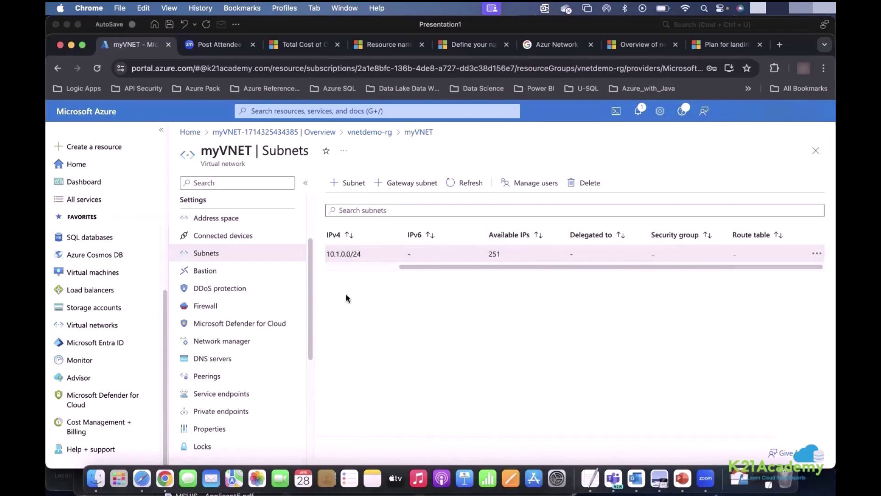
# Compare myVNET's address space with its subnet range, set the address space to 10.1.0.0/16 and save the change.
pyautogui.click(228, 219)
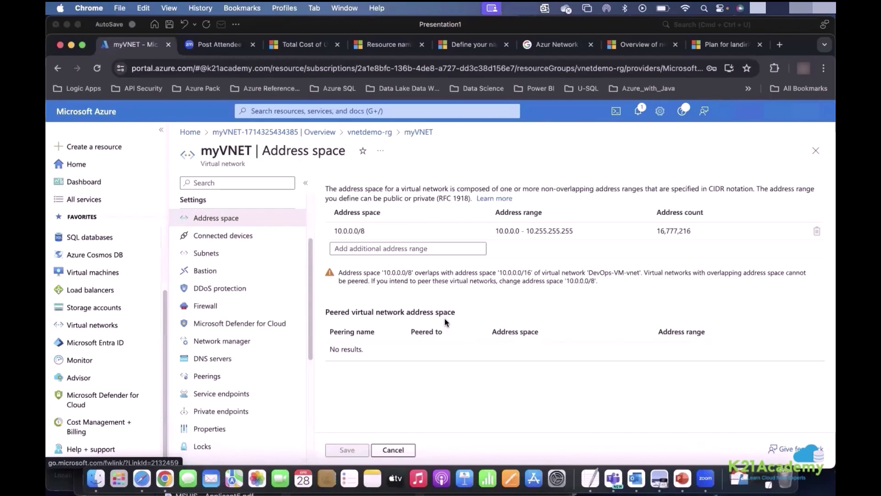
pyautogui.click(215, 257)
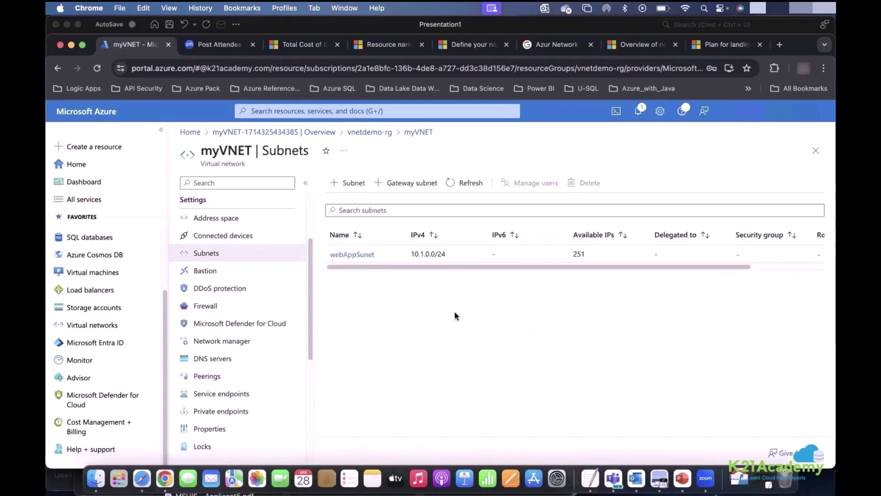
pyautogui.click(235, 218)
pyautogui.click(363, 231)
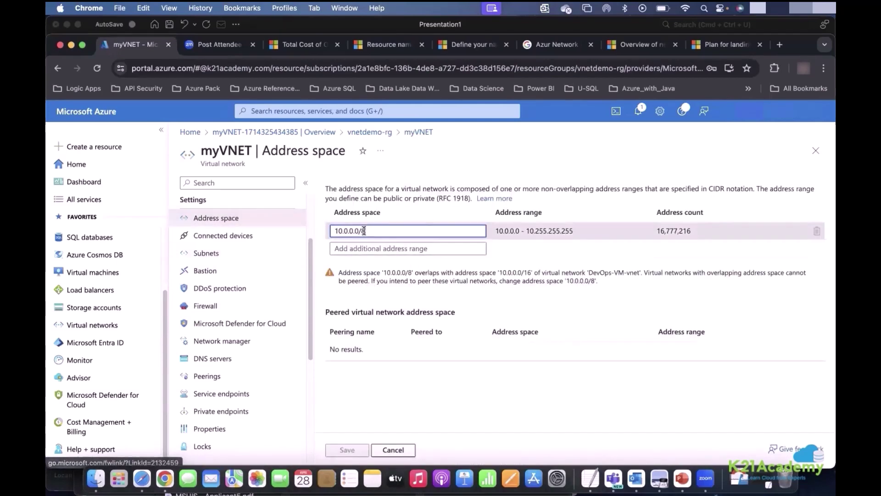
pyautogui.press('BackSpace')
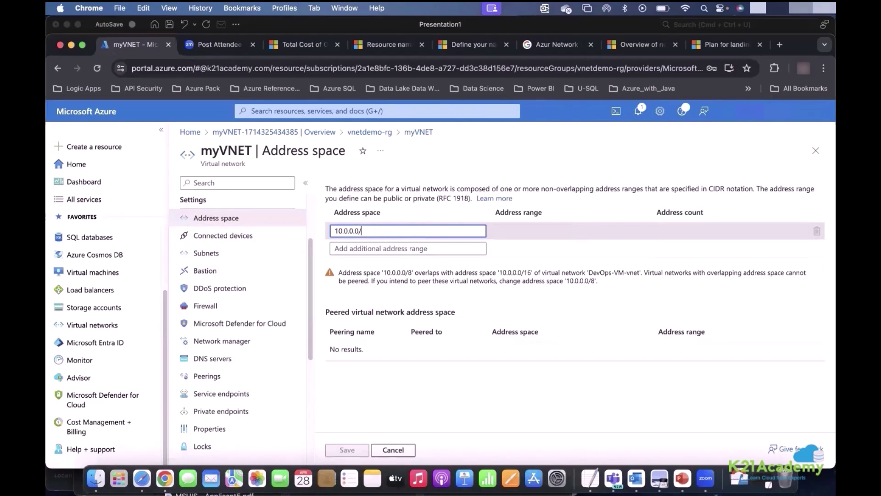
pyautogui.write('16')
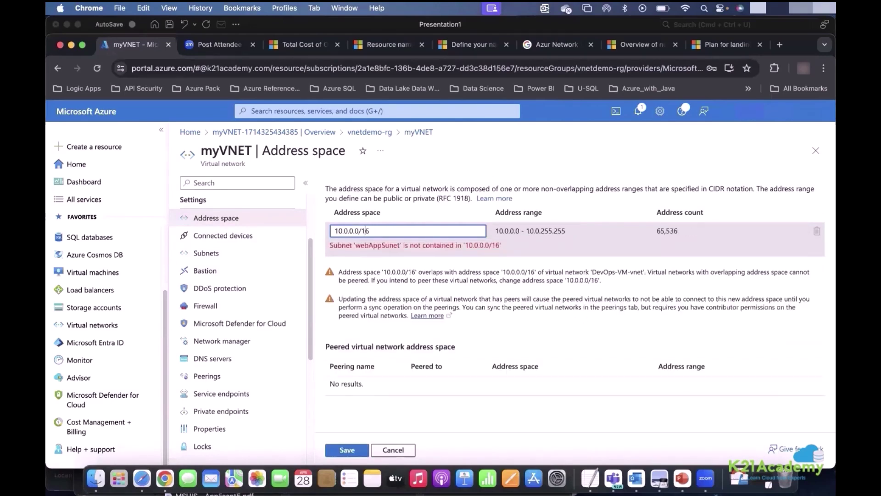
pyautogui.press('Left')
pyautogui.press('Left')
pyautogui.press('BackSpace')
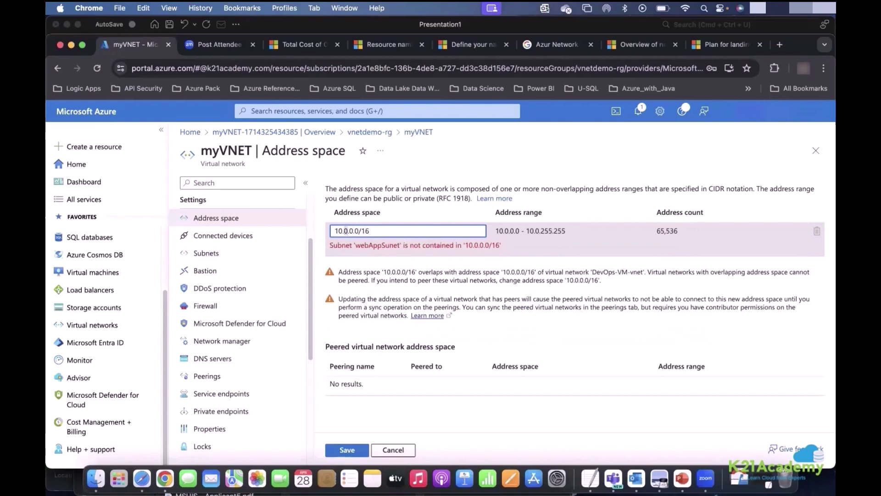
pyautogui.write('1')
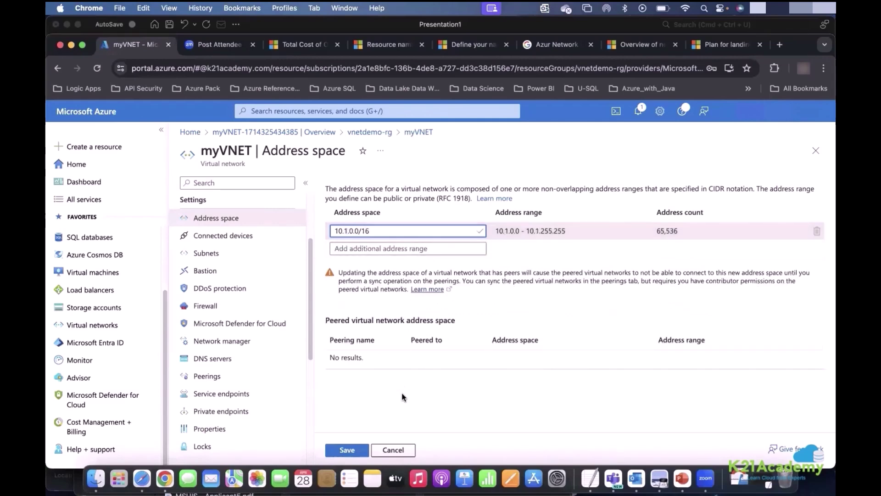
pyautogui.click(351, 449)
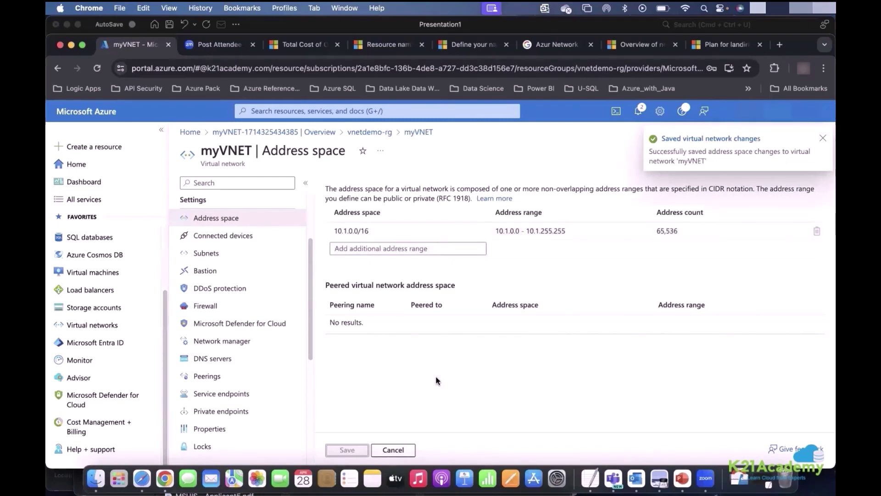
# Open k21academy.com/azure02 in a new browser tab to reach the free Azure class page.
pyautogui.press('super+Tab')
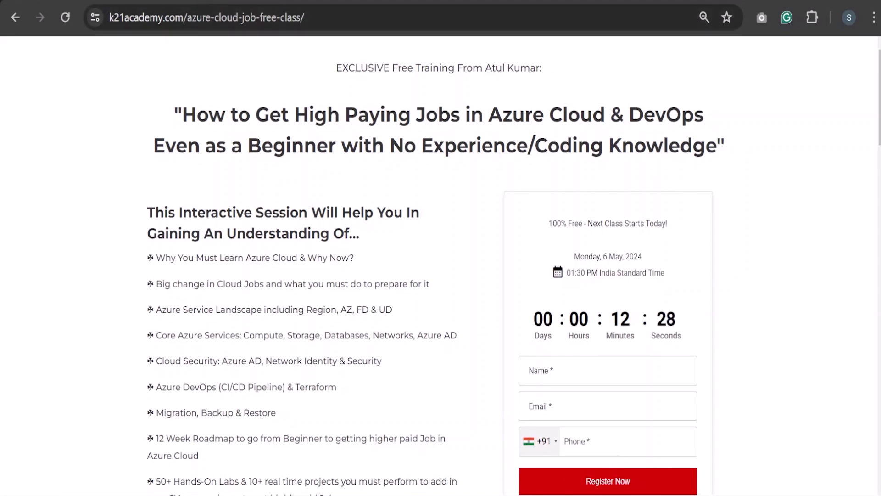
pyautogui.hotkey('ctrl', 't')
pyautogui.write('k21academy')
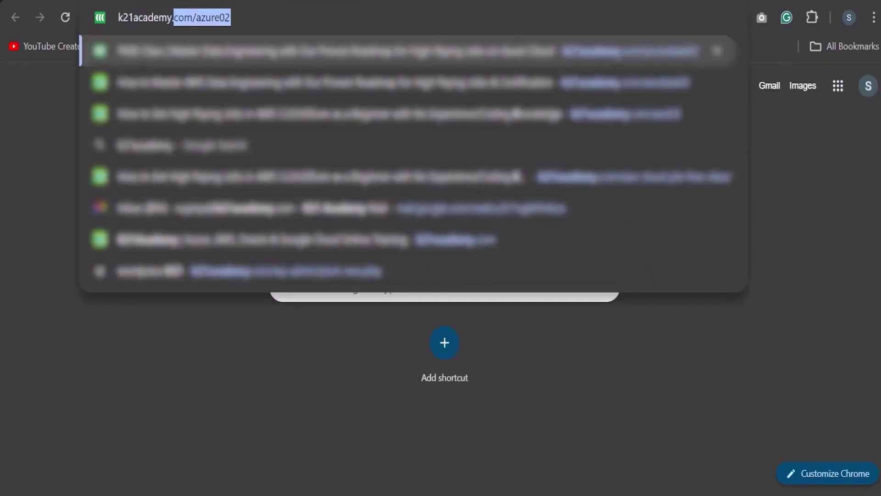
pyautogui.write('.com/azure')
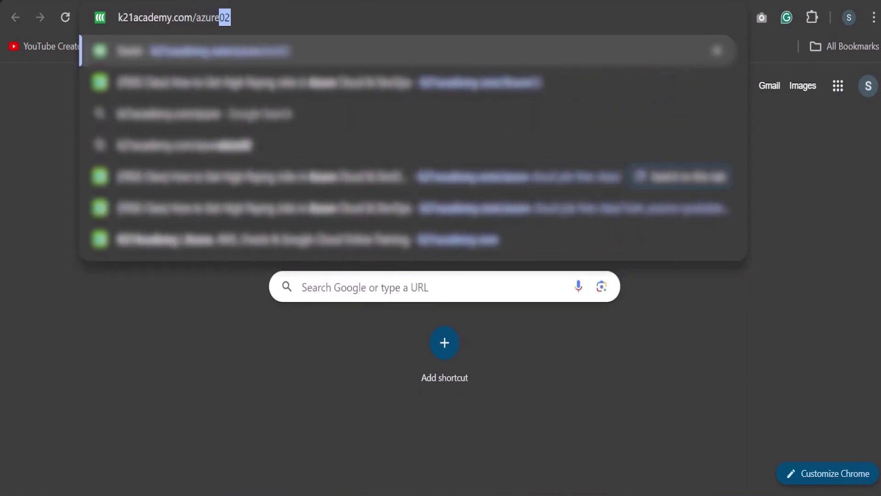
pyautogui.press('Return')
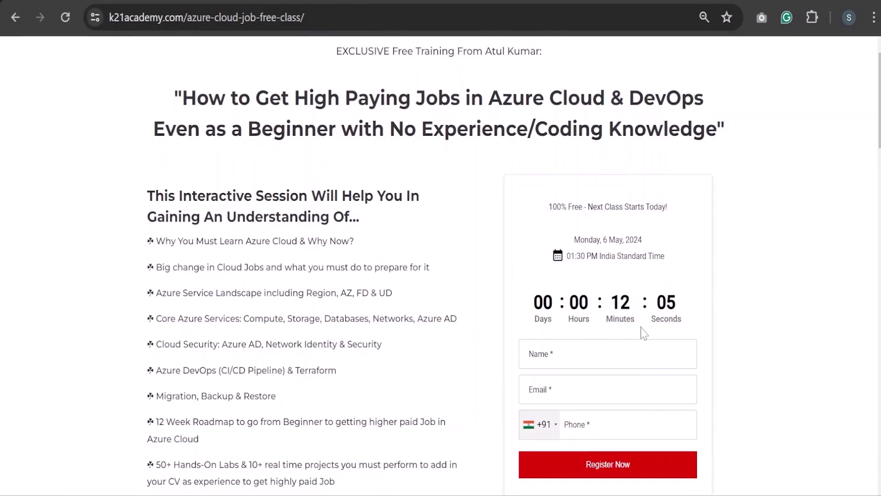
# Fill in the attendee's name, e-mail and phone number in the free class form and submit the registration.
pyautogui.scroll(-1, 641, 328)
pyautogui.click(641, 331)
pyautogui.write('komal')
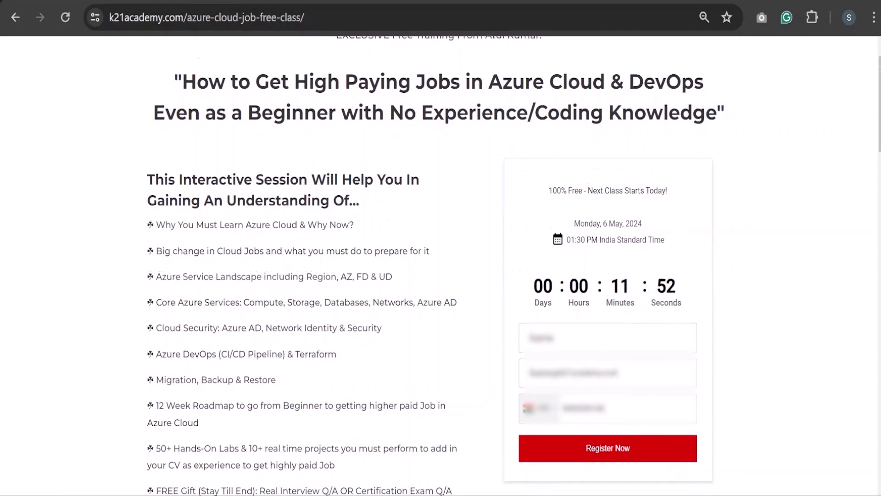
pyautogui.scroll(-2, 604, 390)
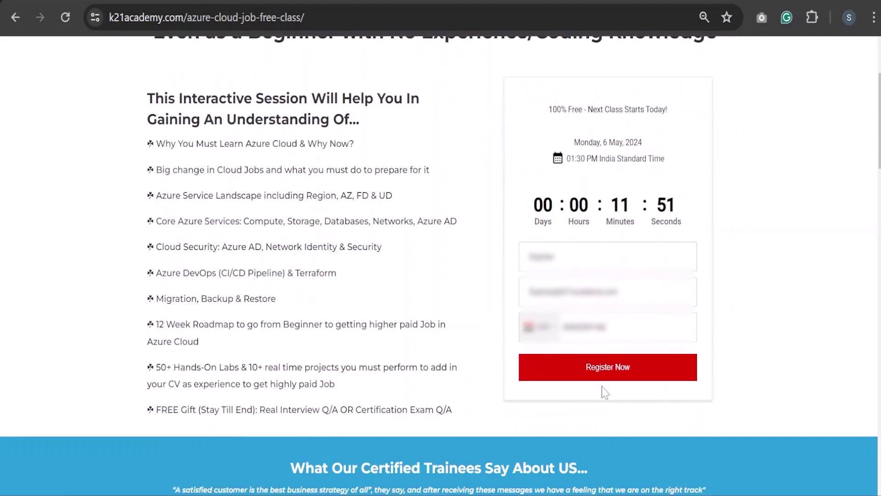
pyautogui.click(585, 367)
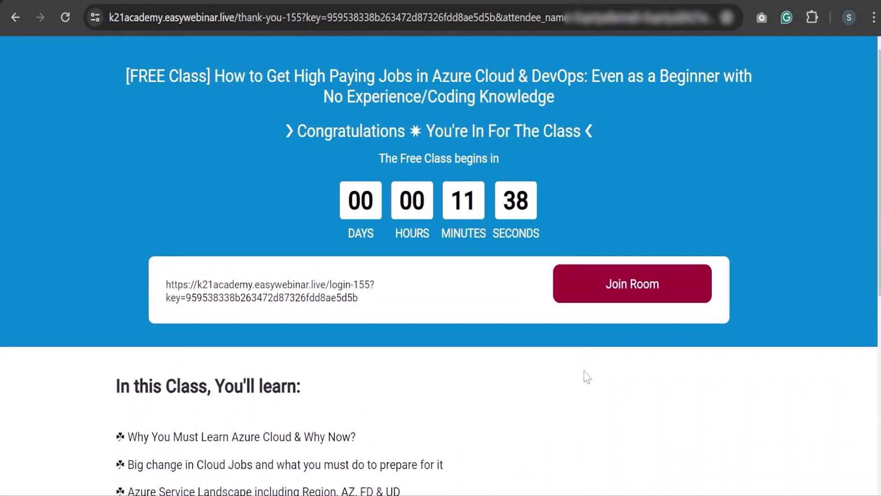